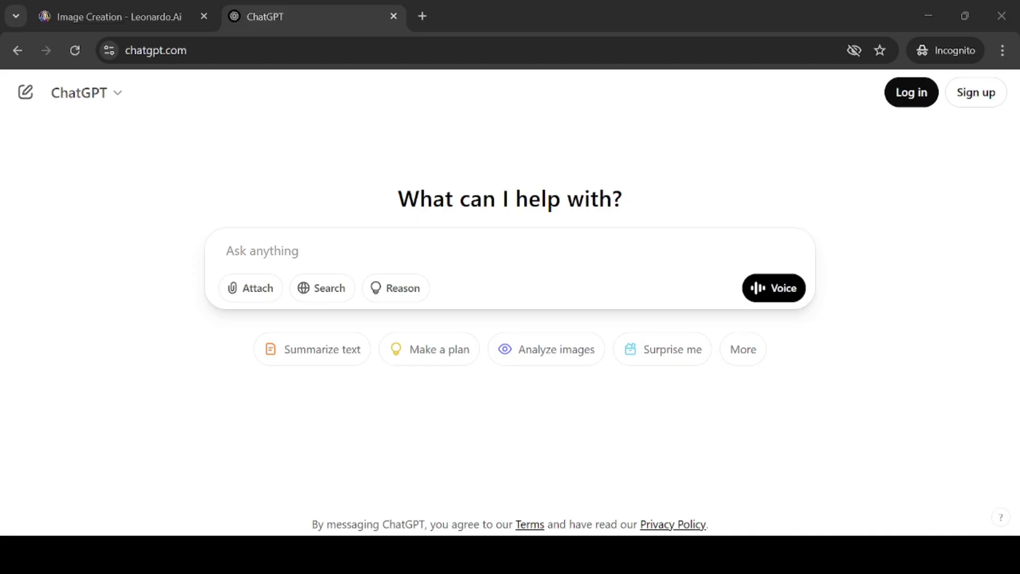
Paste the 200-word story prompt about a cheerful 11-year-old forest courier girl and send it
key("ctrl+v")
left_click_drag(339, 211, 467, 212)
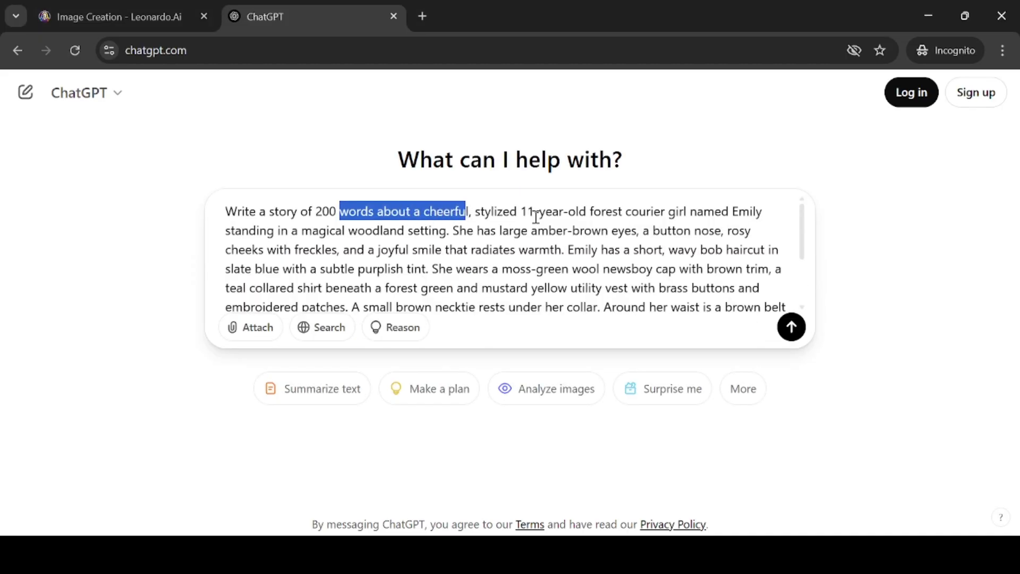
double_click(750, 212)
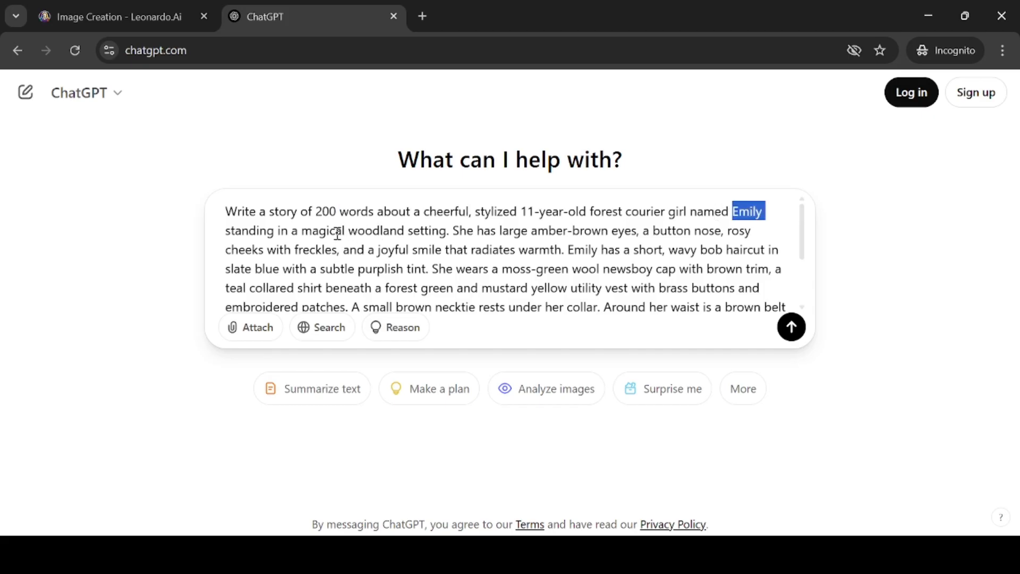
mouse_move(405, 231)
left_mouse_down()
mouse_move(657, 234)
mouse_move(709, 248)
left_mouse_up()
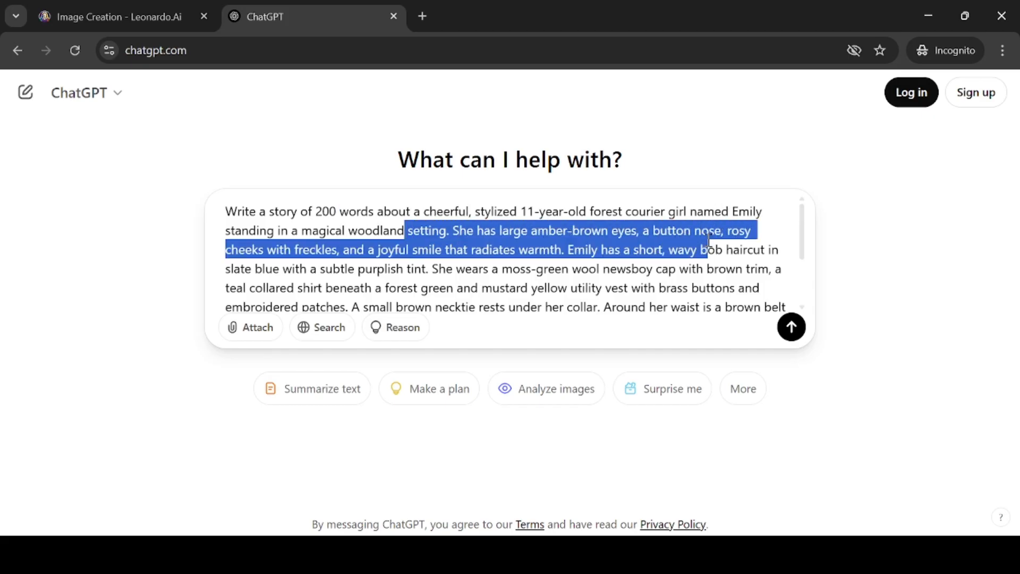
double_click(585, 250)
scroll(586, 251, "down", 2)
scroll(587, 251, "down", 2)
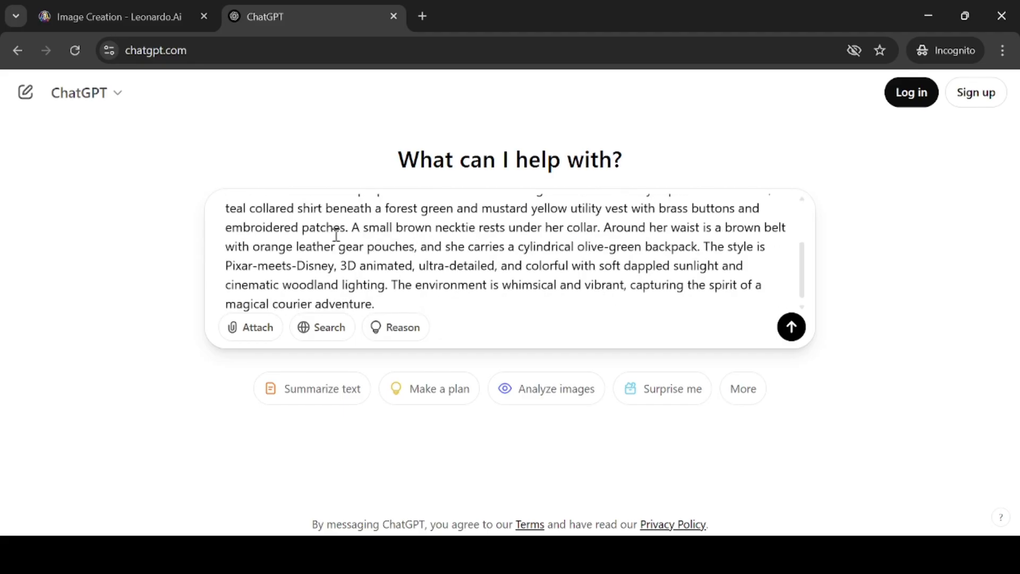
left_click_drag(333, 229, 678, 245)
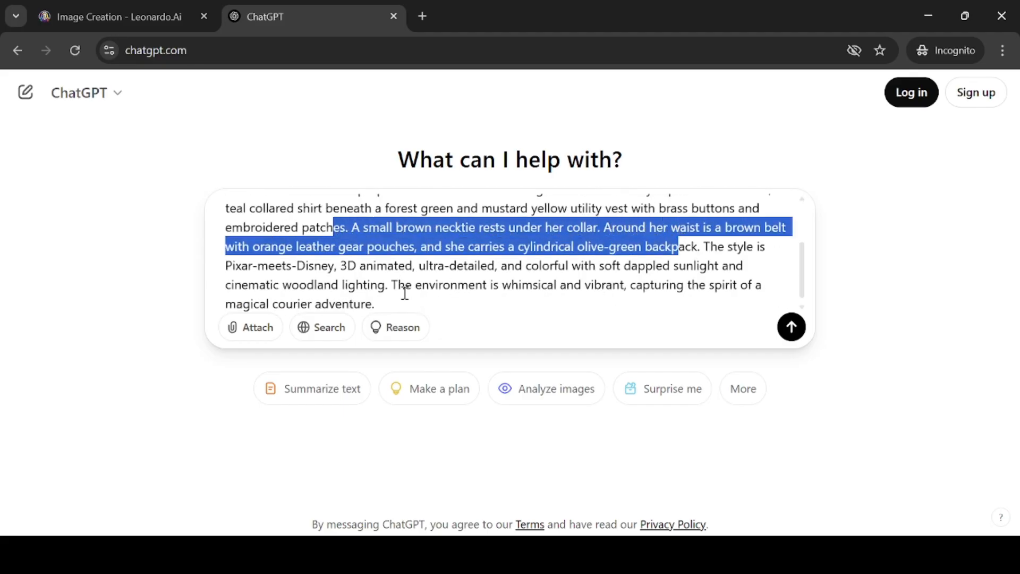
scroll(412, 281, "down", 1)
left_click_drag(398, 279, 444, 295)
left_click(451, 226)
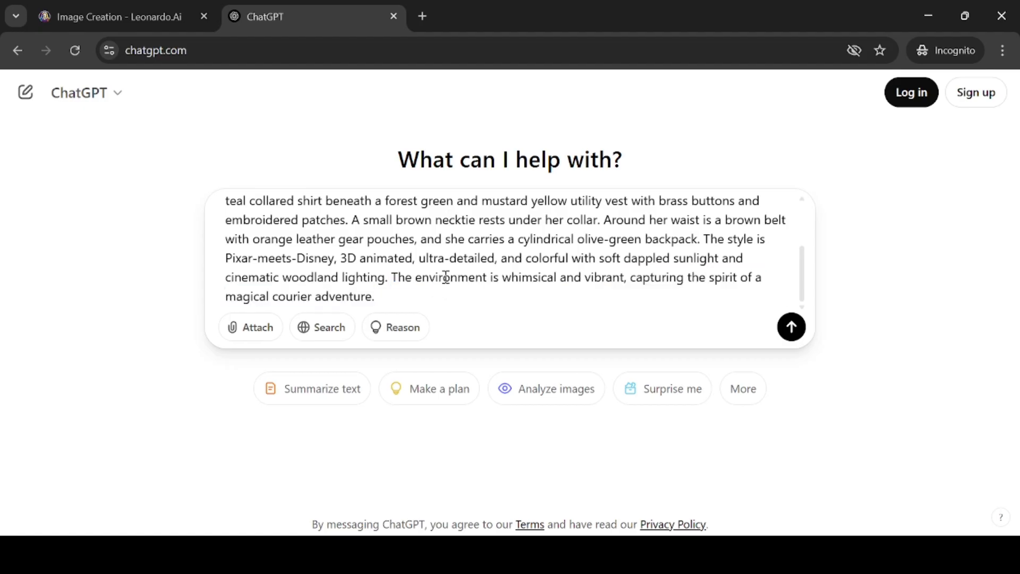
key("Return")
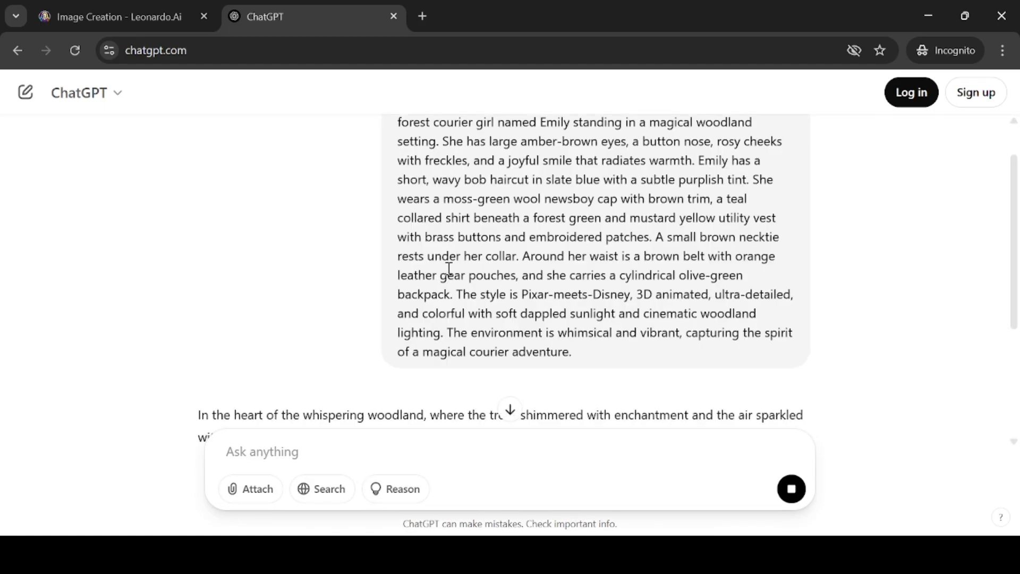
Read through the generated woodland courier story
scroll(445, 206, "down", 2)
scroll(446, 207, "down", 1)
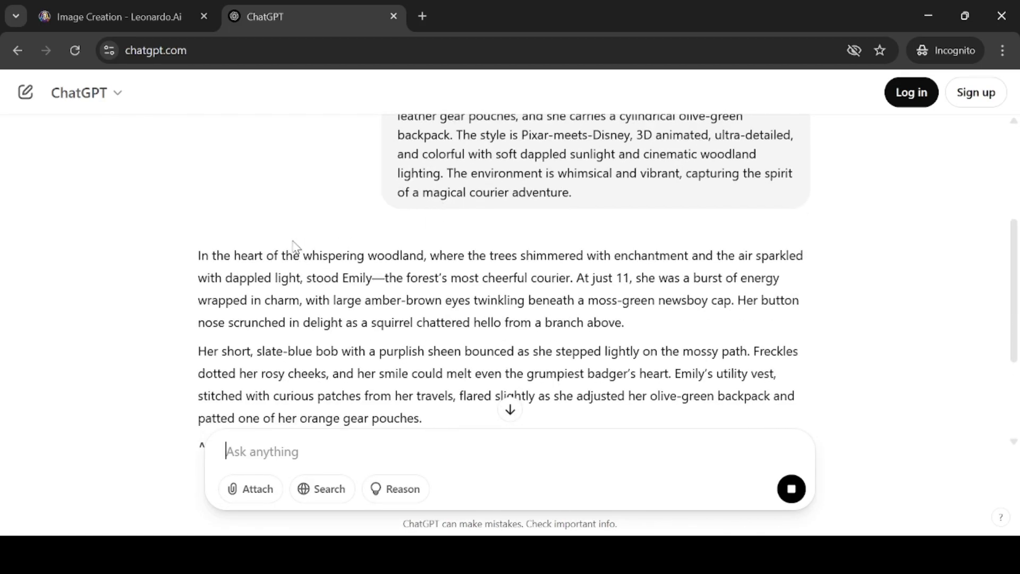
left_click_drag(198, 256, 316, 302)
scroll(317, 304, "down", 3)
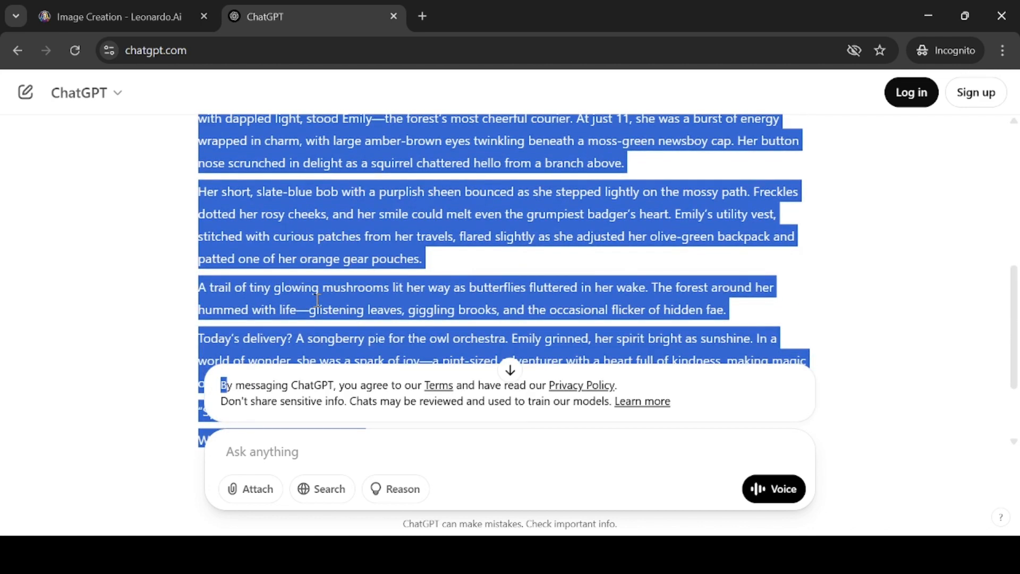
scroll(319, 308, "down", 1)
scroll(319, 306, "down", 1)
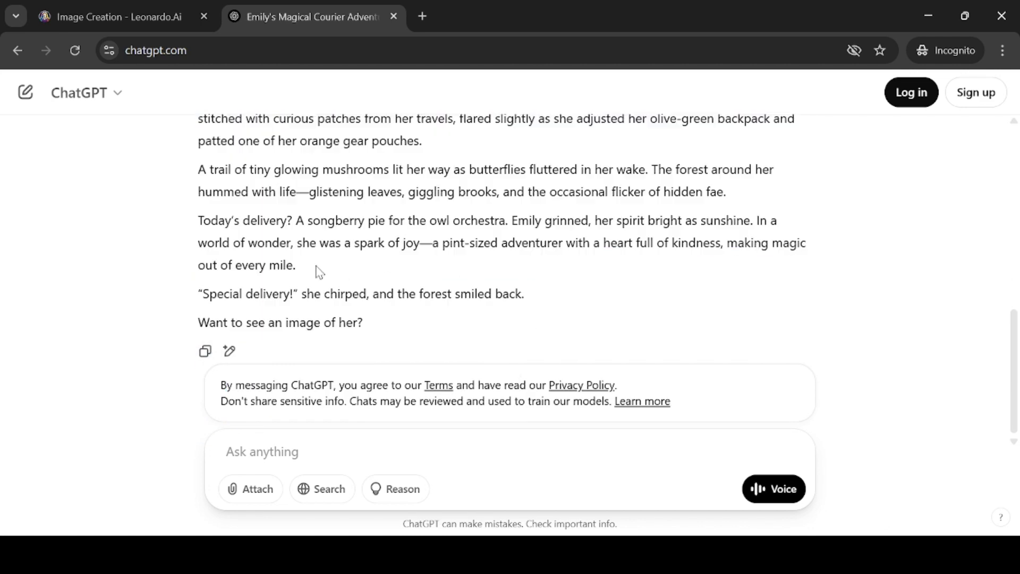
left_click(319, 273)
left_click_drag(191, 323, 364, 323)
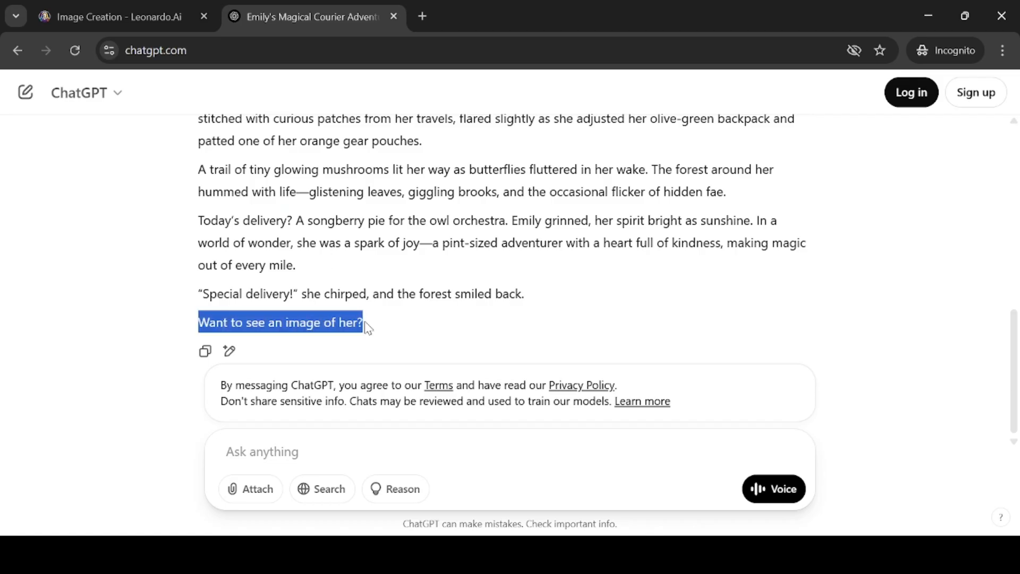
left_click(337, 314)
left_click_drag(217, 296, 538, 299)
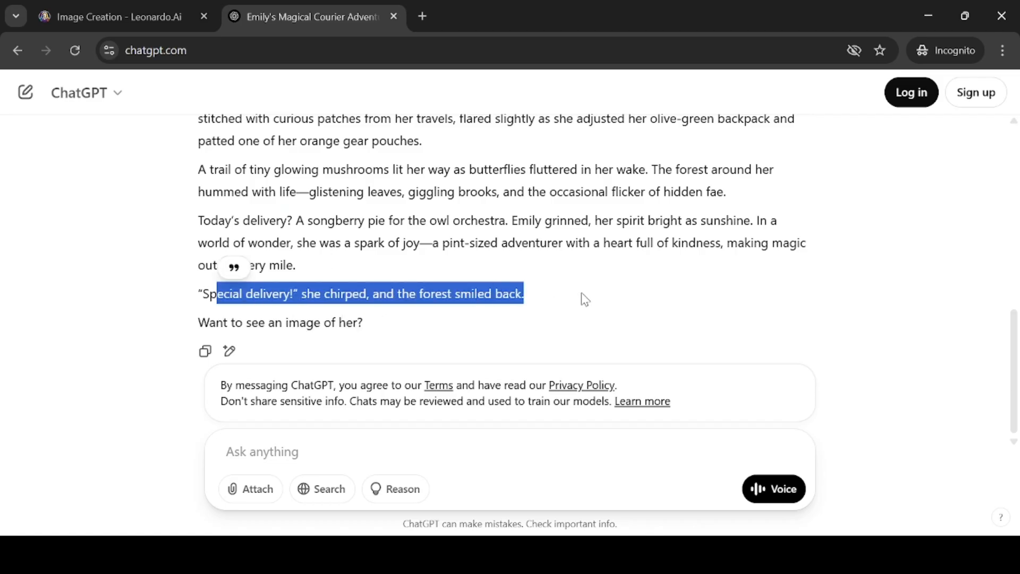
left_click(703, 308)
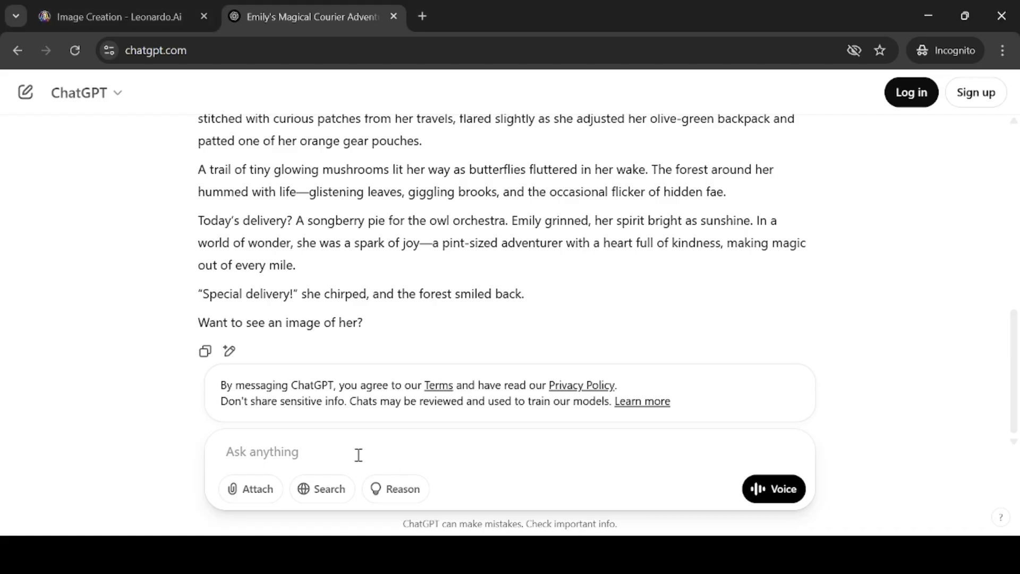
Paste a request for the character's details to keep her consistent in Leonardo AI and send it
type("Please share Emily's character details to ensure consistency throughout the story and avoid any discrepancies in Leonardo AI.")
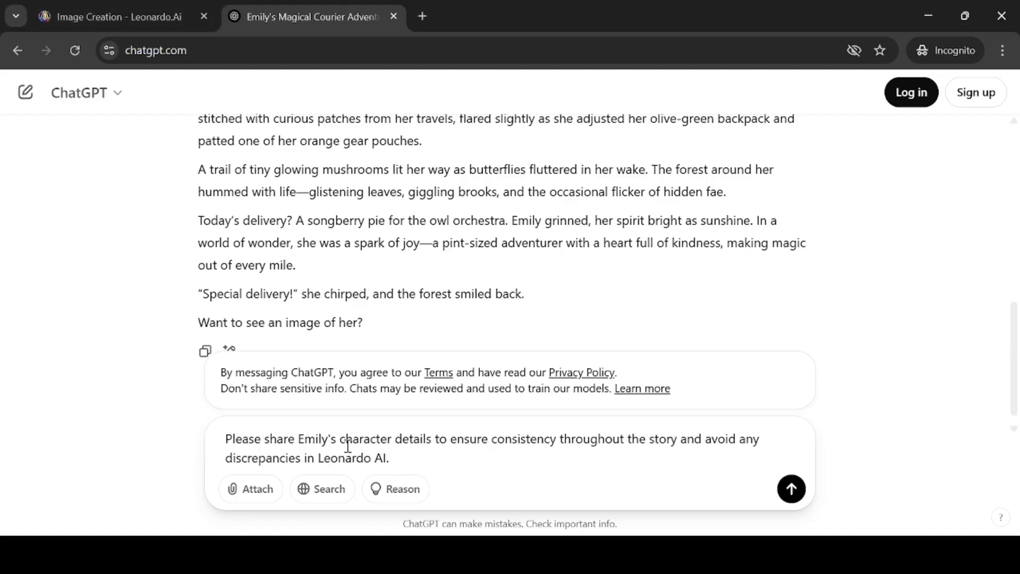
left_click_drag(283, 439, 713, 437)
left_click(469, 463)
key("Return")
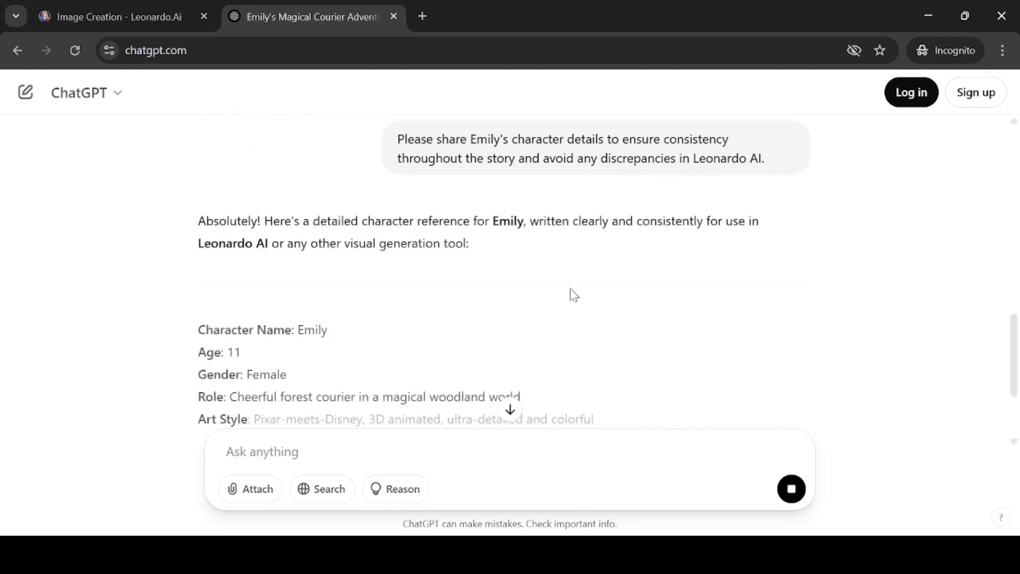
Review the character reference's basic info, art style, facial features, outfit and setting
scroll(425, 266, "down", 2)
left_click_drag(293, 251, 372, 261)
left_click_drag(215, 274, 262, 278)
left_click_drag(259, 296, 295, 299)
scroll(433, 257, "down", 3)
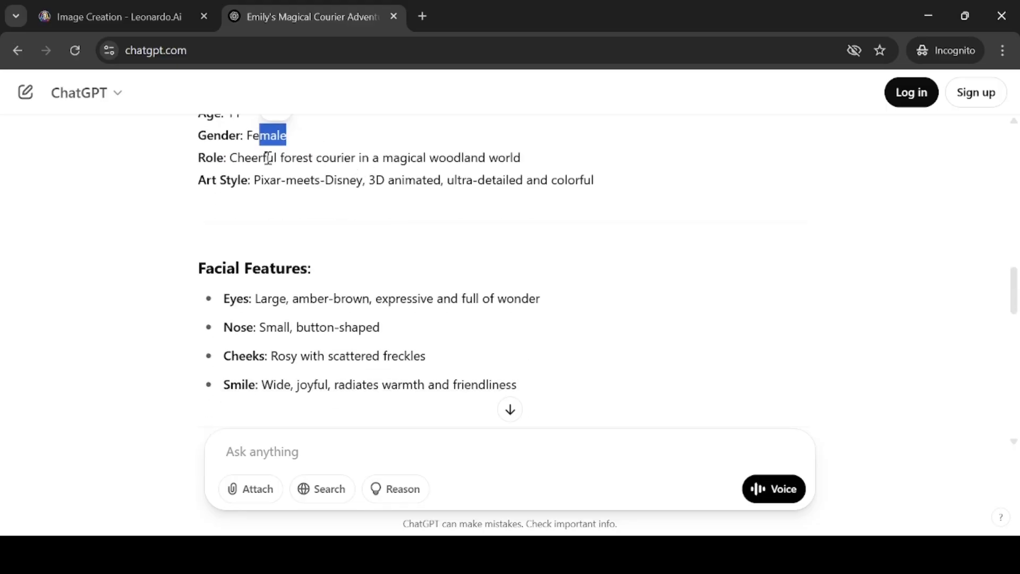
left_click_drag(230, 158, 520, 158)
left_click_drag(254, 179, 594, 181)
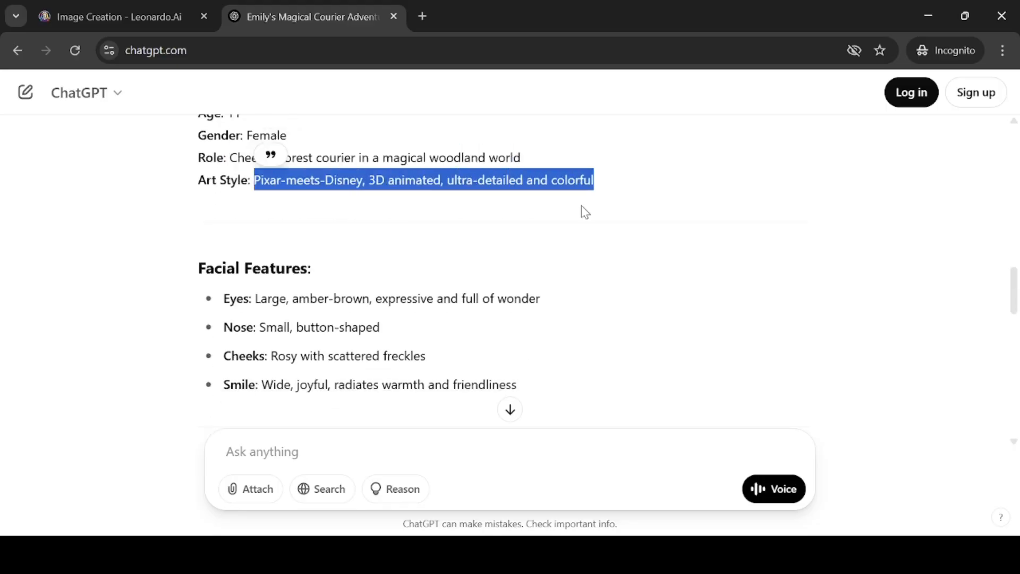
scroll(380, 269, "down", 9)
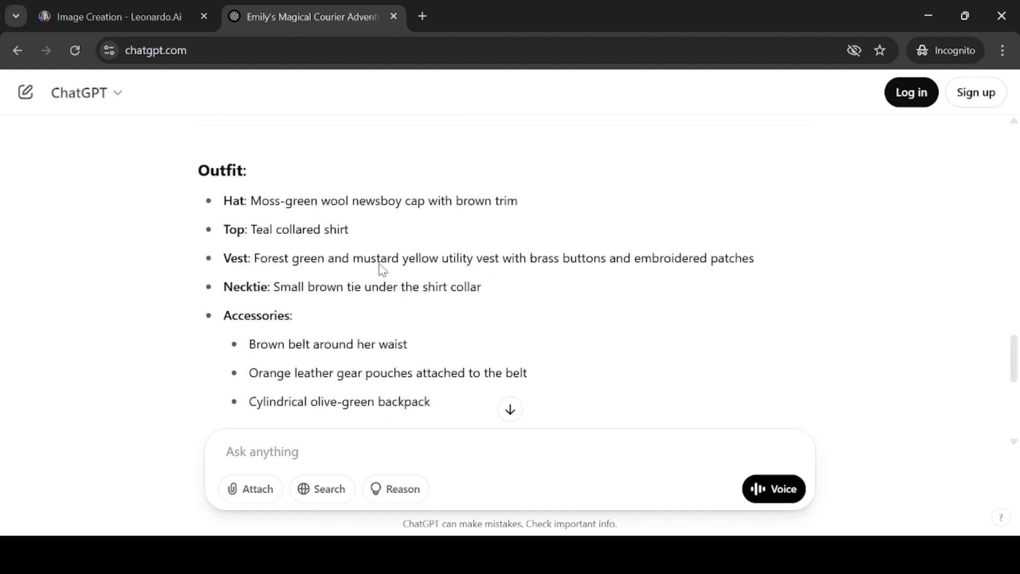
scroll(380, 269, "down", 7)
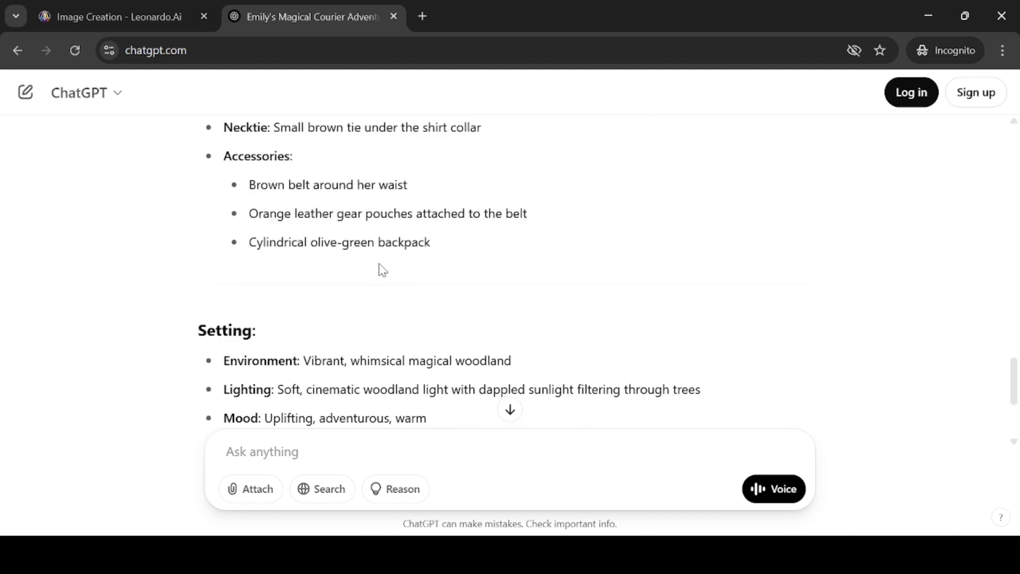
Ask for one single prompt of the character details and send it
left_click(396, 457)
type("Give m")
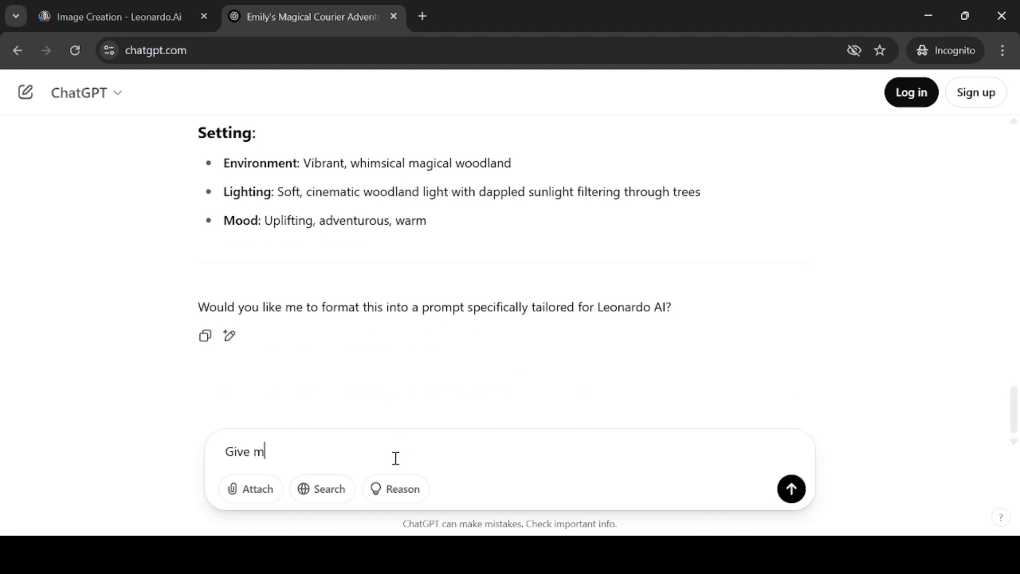
type("t me the prompt of the char")
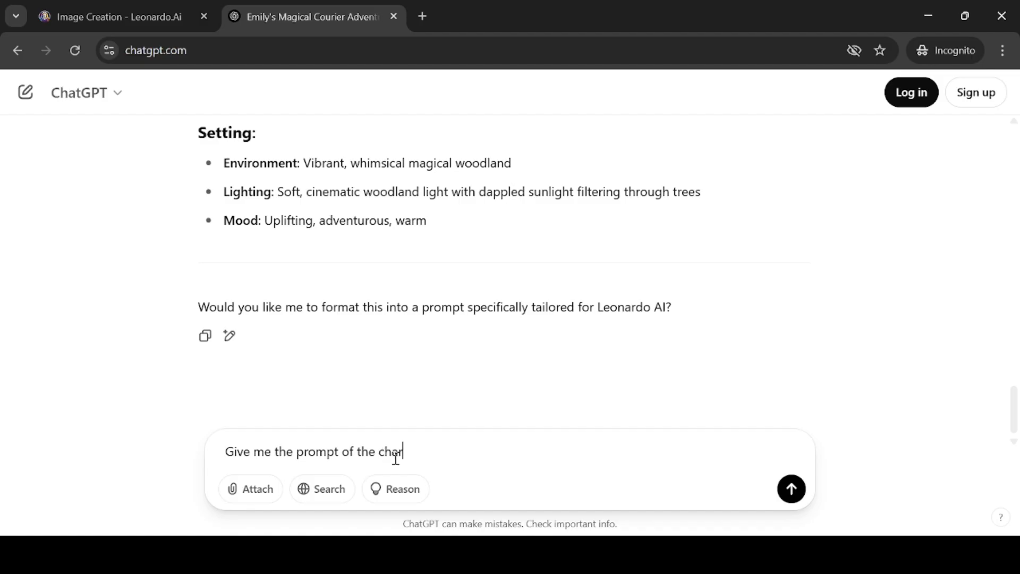
type("acter details")
left_click(275, 452)
type("one single")
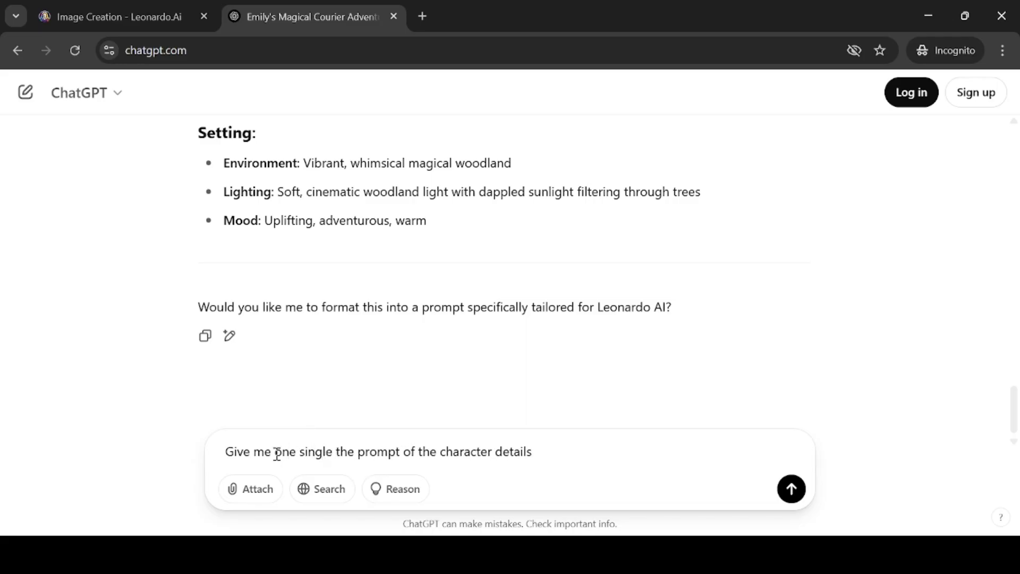
key("shift+Right")
key("shift+Right")
key("shift+Right")
key("BackSpace")
key("Return")
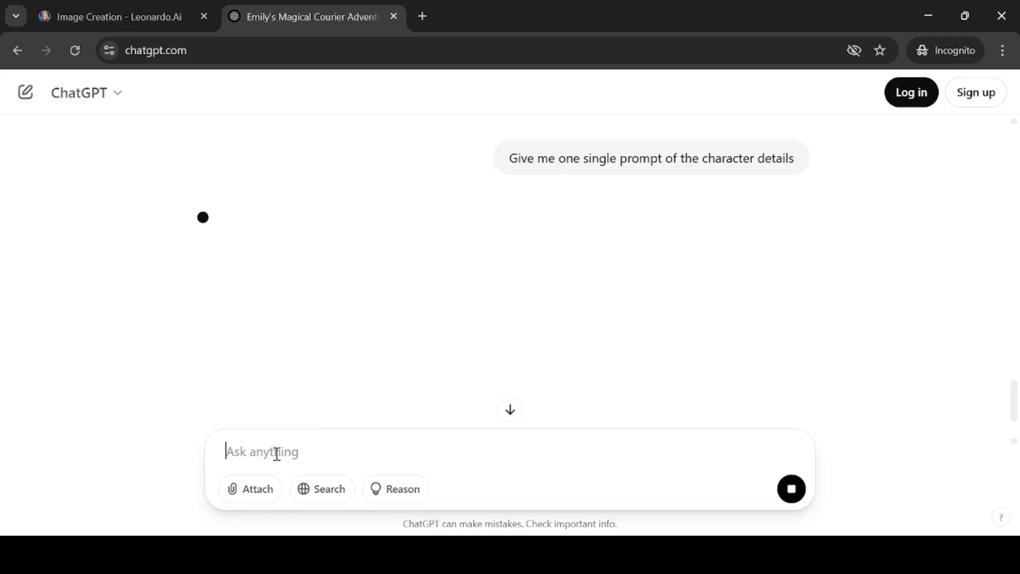
Read through the generated single Leonardo AI prompt for the character
scroll(317, 313, "down", 1)
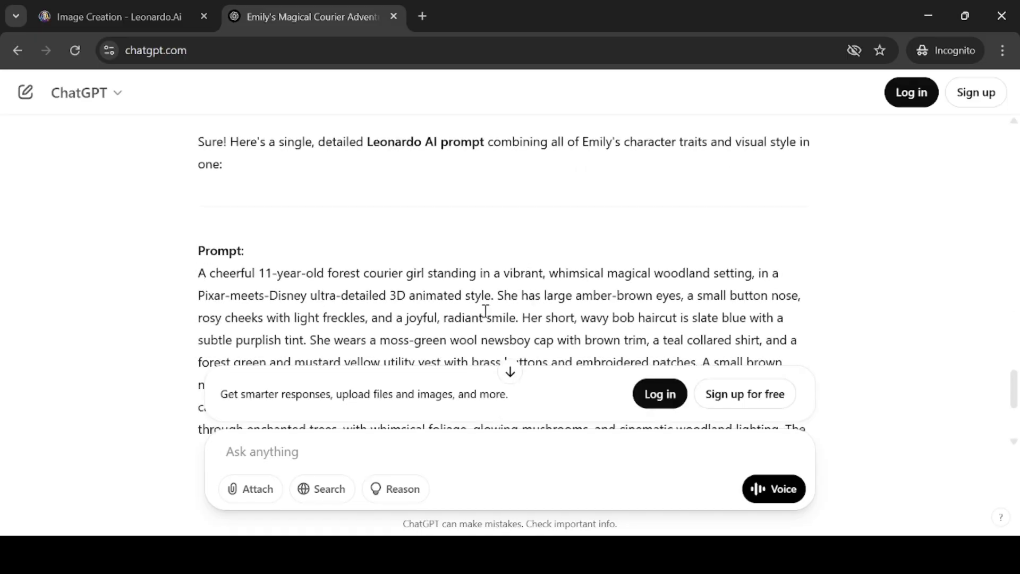
scroll(377, 267, "down", 2)
left_click_drag(198, 193, 471, 282)
left_click(605, 287)
scroll(609, 238, "down", 1)
left_click_drag(402, 225, 710, 309)
left_click(710, 310)
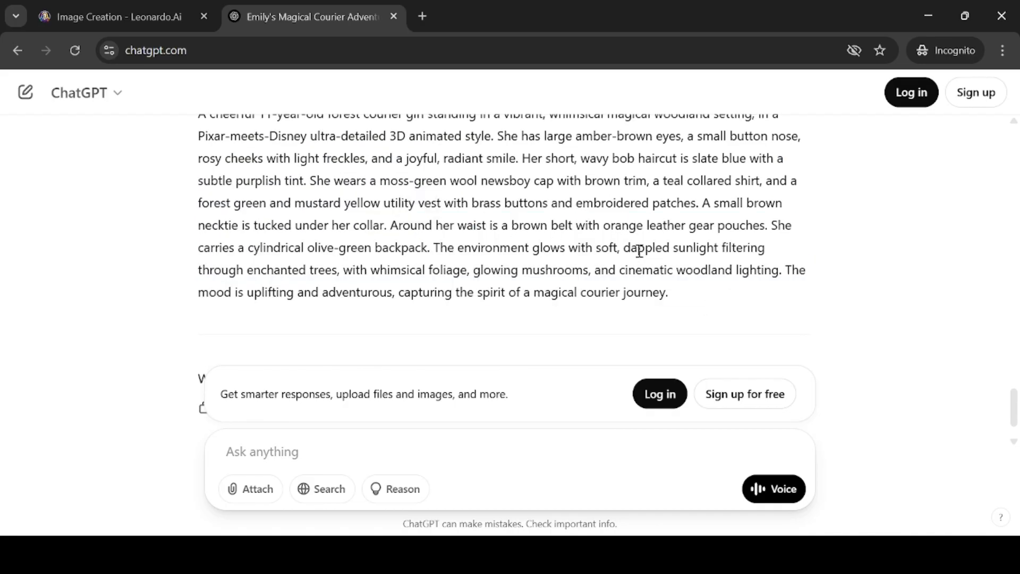
scroll(638, 253, "down", 1)
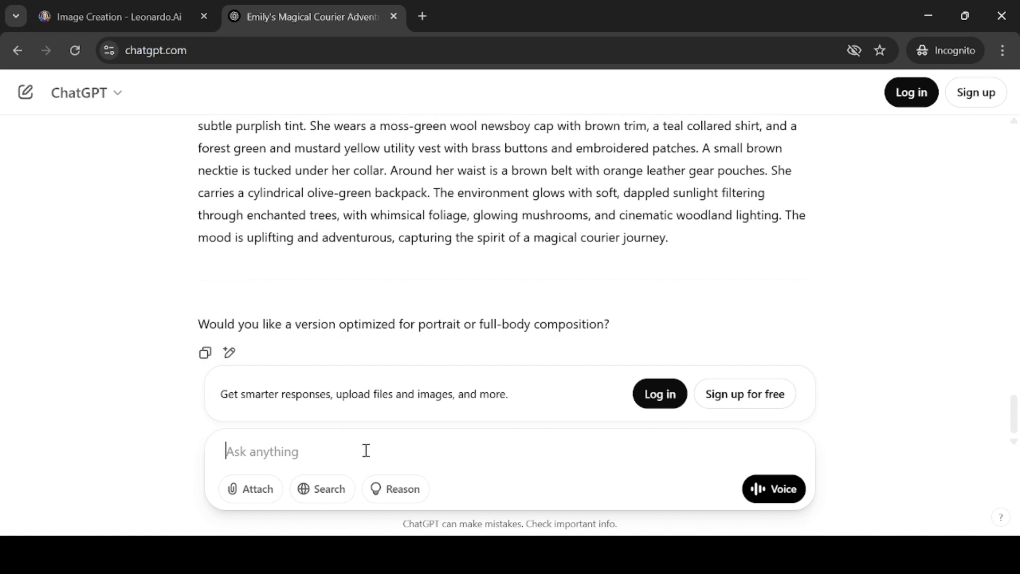
Ask for one single negative prompt to avoid any issues in consistency of the character and send it
type("Give me on")
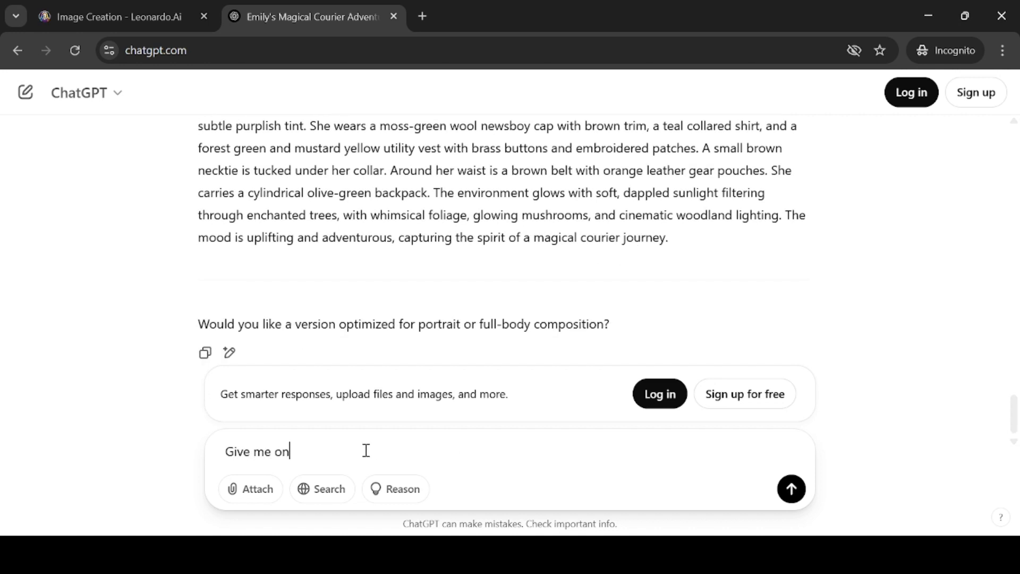
type("e single prompt")
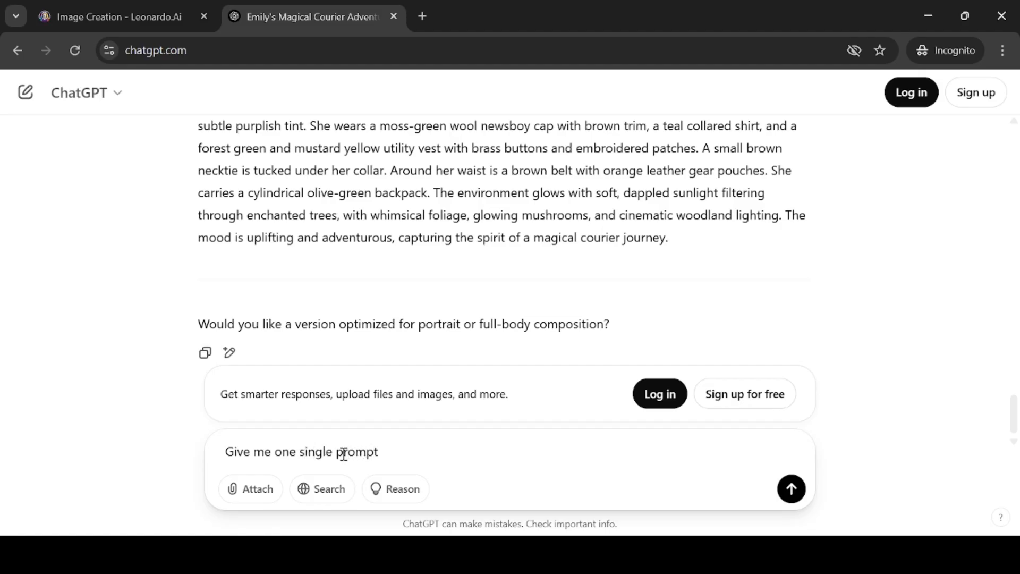
type("negative")
left_click(548, 448)
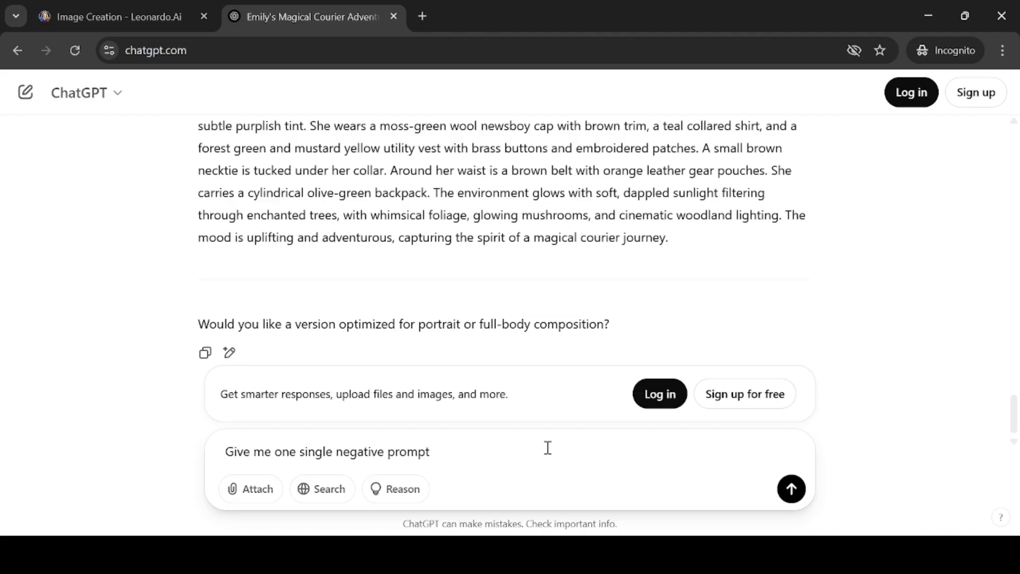
type("to avoid any")
type("issues")
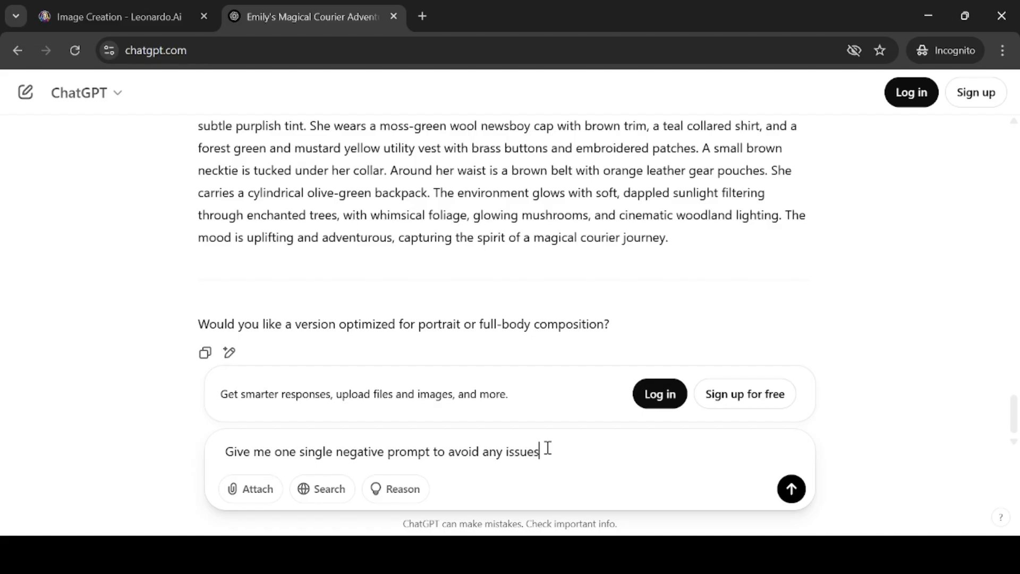
type(" in consitency of the c")
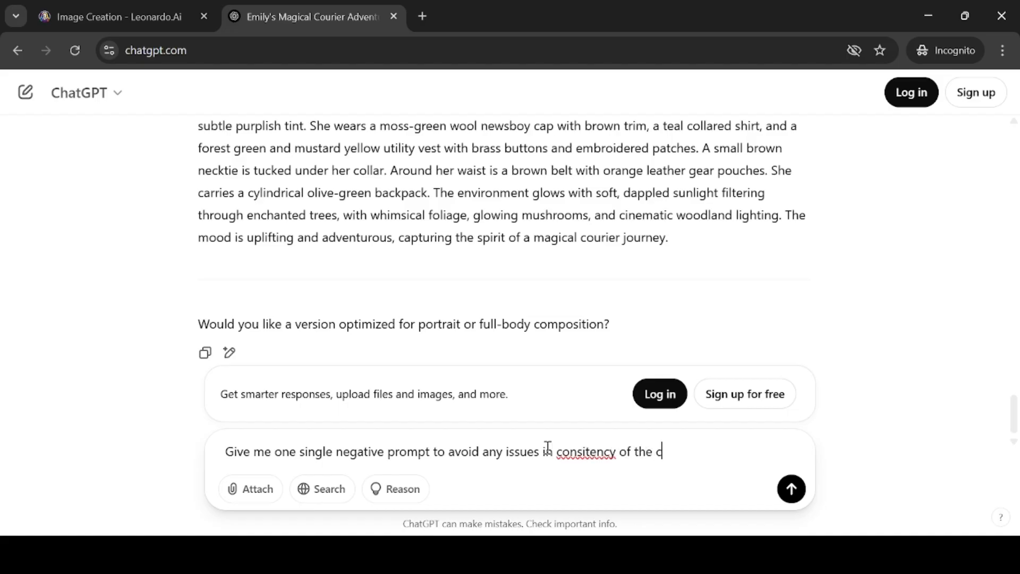
type("haracter")
left_click(590, 452)
type("s")
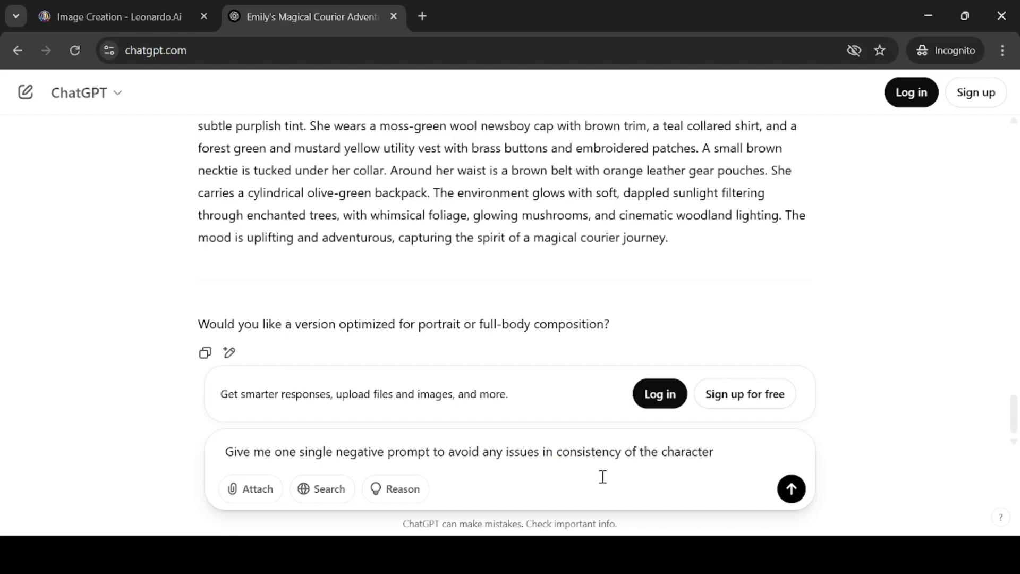
key("Return")
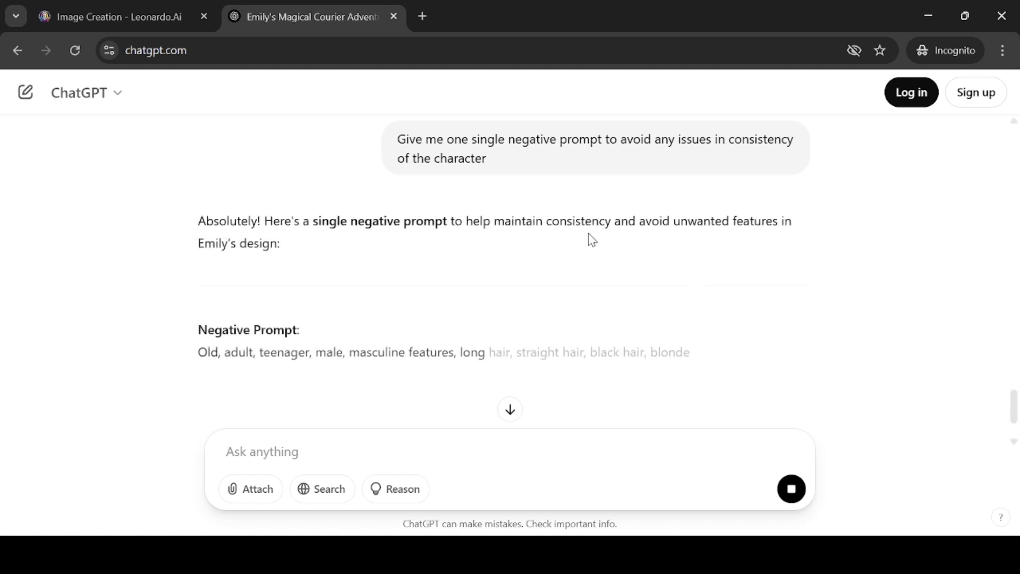
Review the generated negative prompt
scroll(592, 240, "down", 1)
left_click_drag(199, 273, 514, 273)
left_click(489, 297)
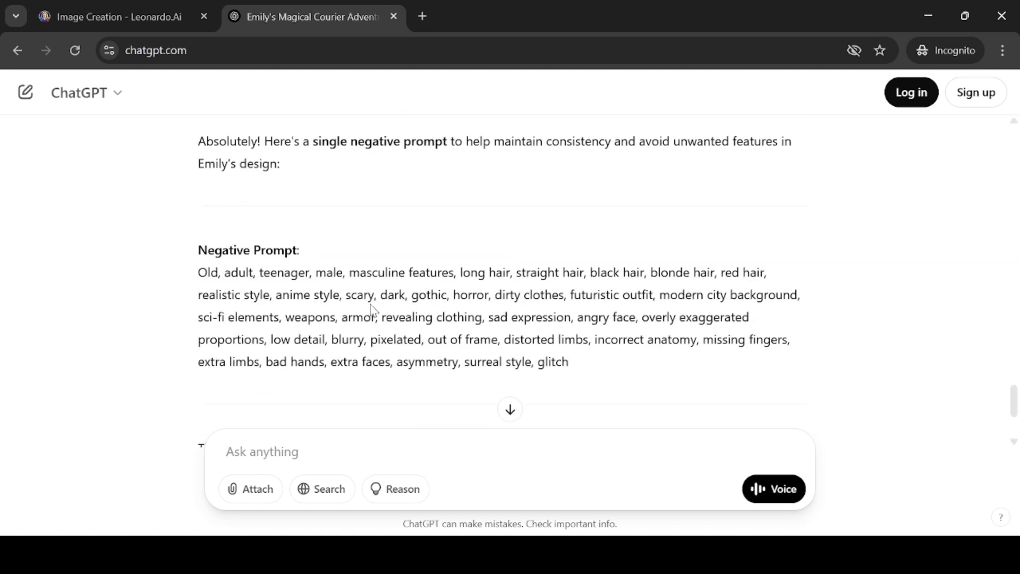
scroll(372, 310, "down", 1)
scroll(372, 309, "up", 2)
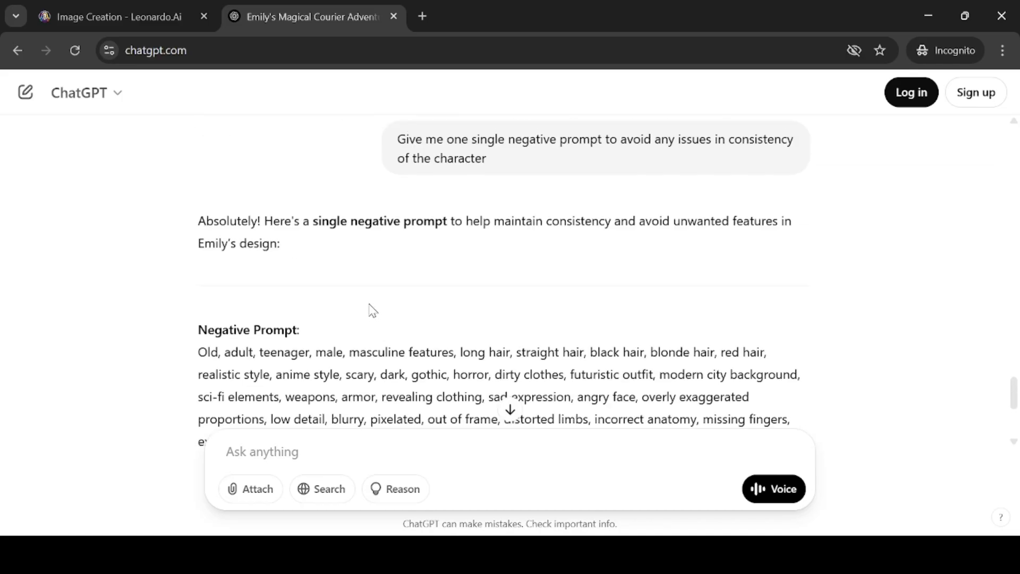
Ask for five image prompts that include Emily's character details in all of them, send it, and stay logged out
scroll(372, 310, "up", 1)
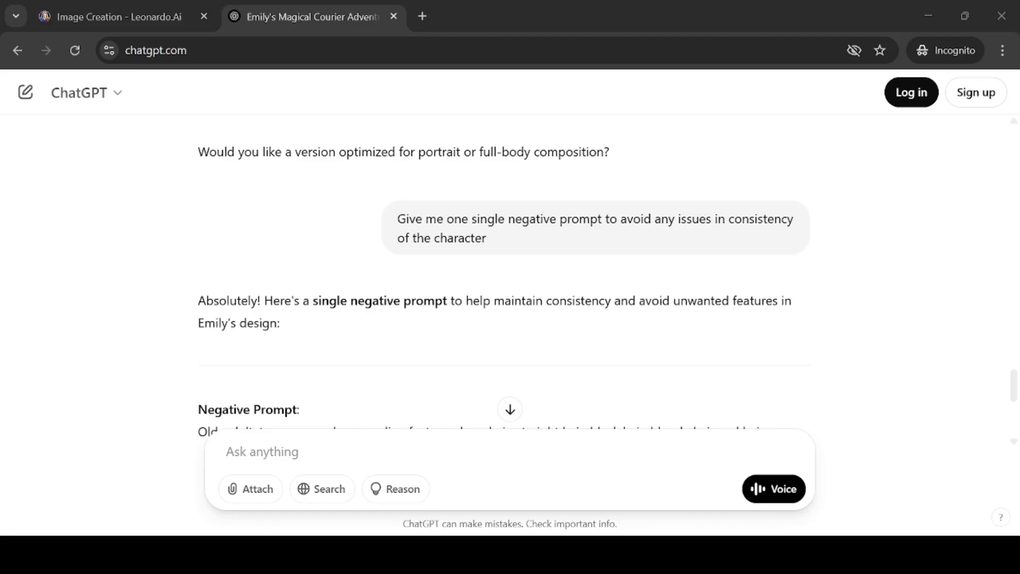
left_click(413, 214)
scroll(412, 218, "up", 3)
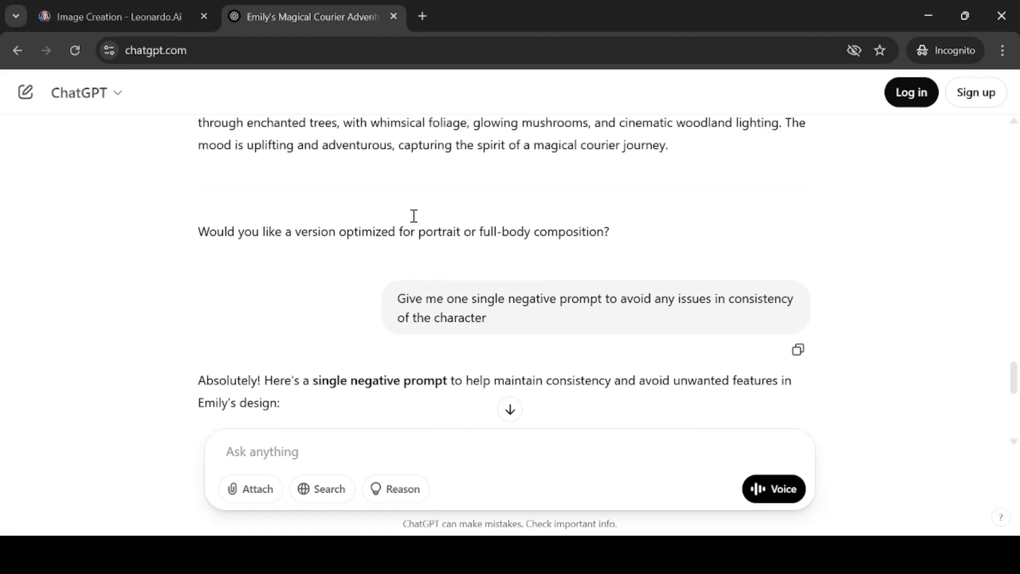
scroll(487, 382, "down", 10)
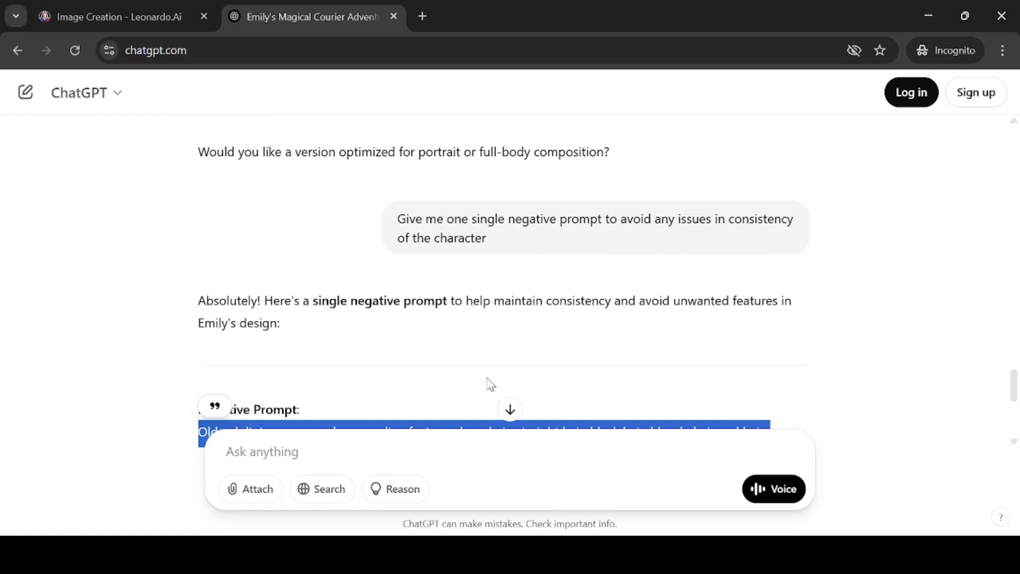
left_click(321, 445)
type("Generate 5 Image prompts and include Emily's character details in all the image prompts.")
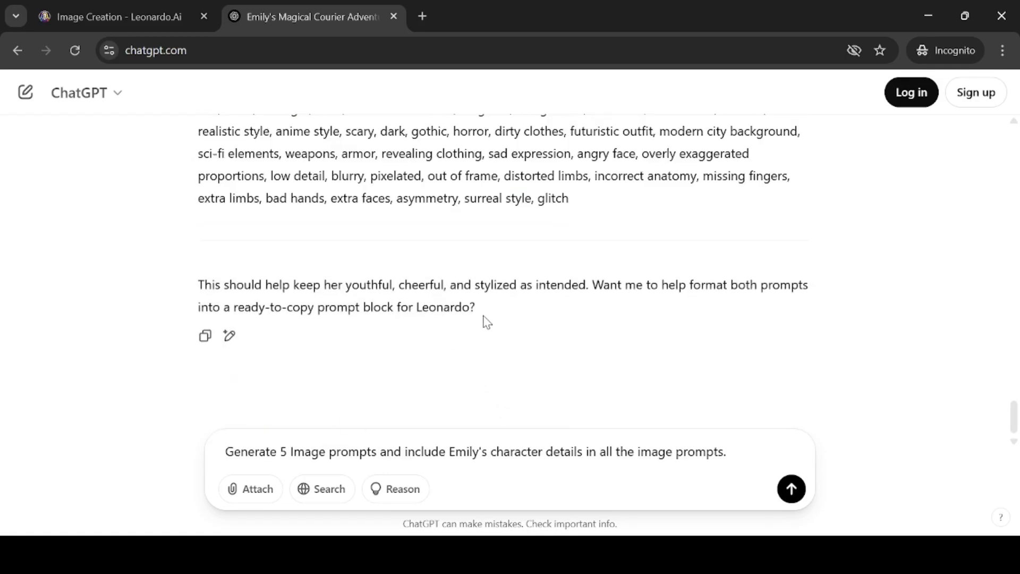
key("Return")
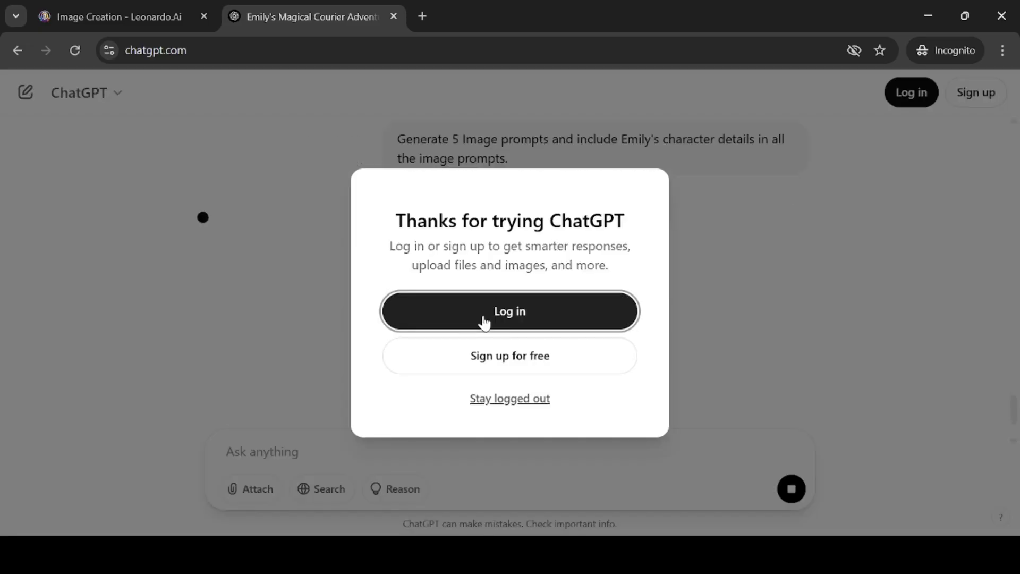
left_click(510, 404)
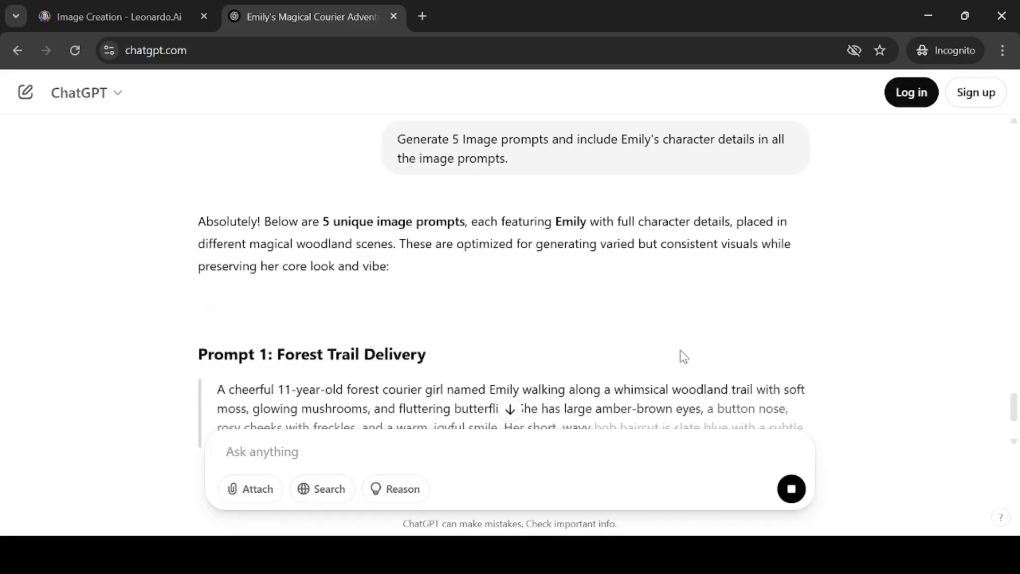
Read through the five generated image prompts for Emily
scroll(542, 296, "down", 3)
left_click_drag(321, 230, 342, 287)
scroll(449, 258, "down", 3)
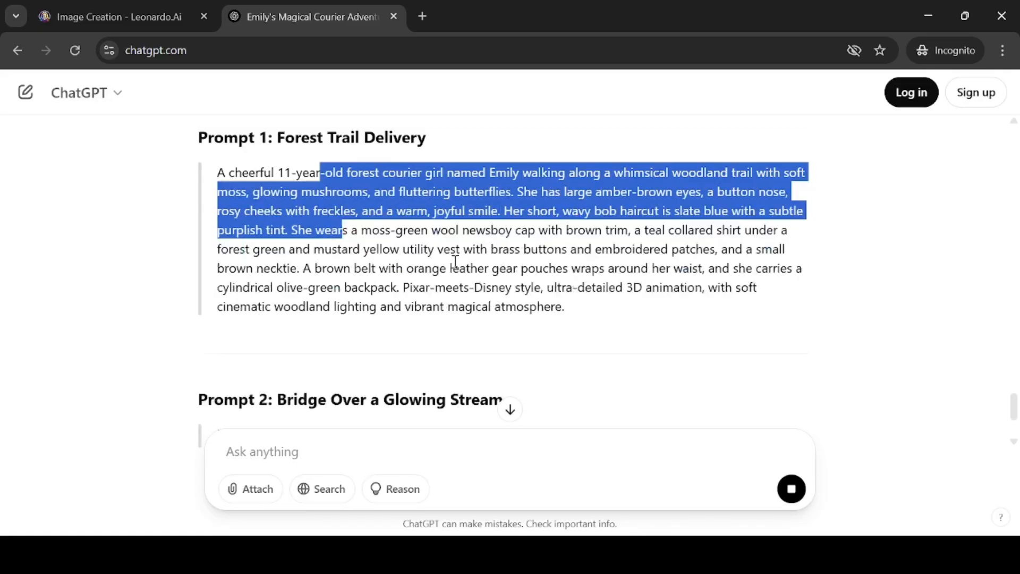
scroll(455, 261, "up", 2)
scroll(455, 260, "down", 10)
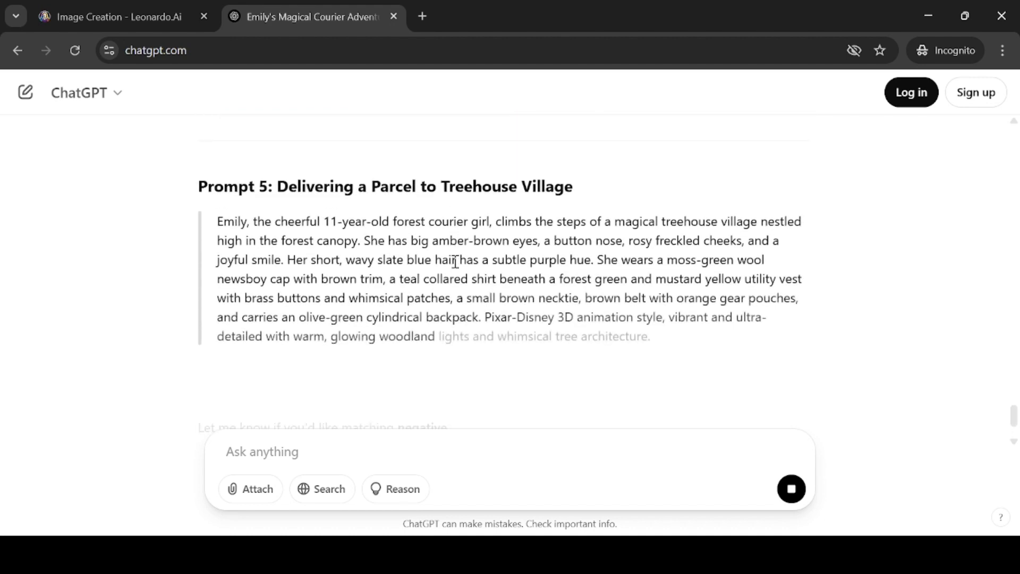
left_click_drag(336, 143, 578, 244)
left_click(672, 247)
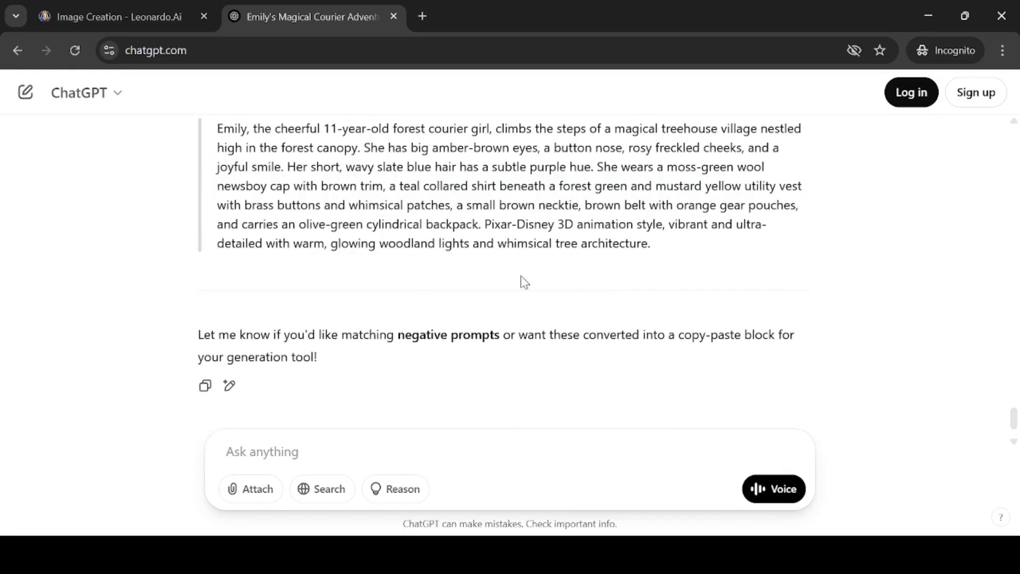
scroll(522, 281, "up", 2)
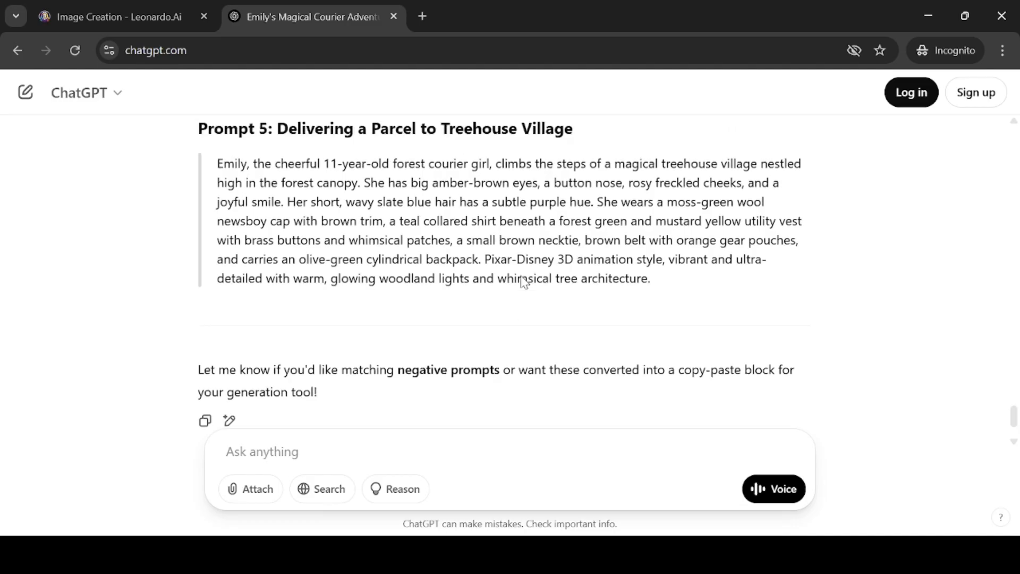
scroll(523, 282, "down", 2)
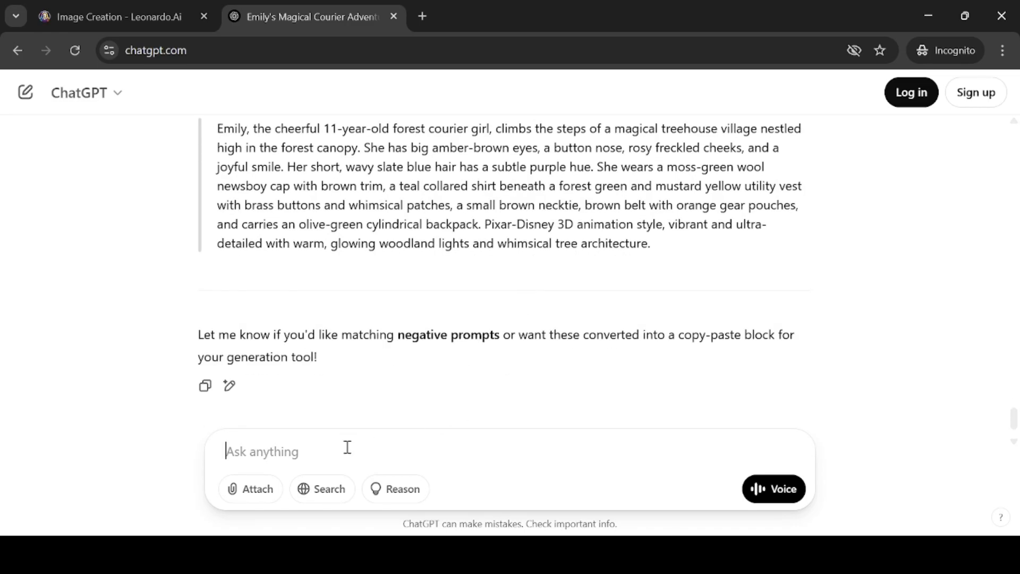
type("I would ")
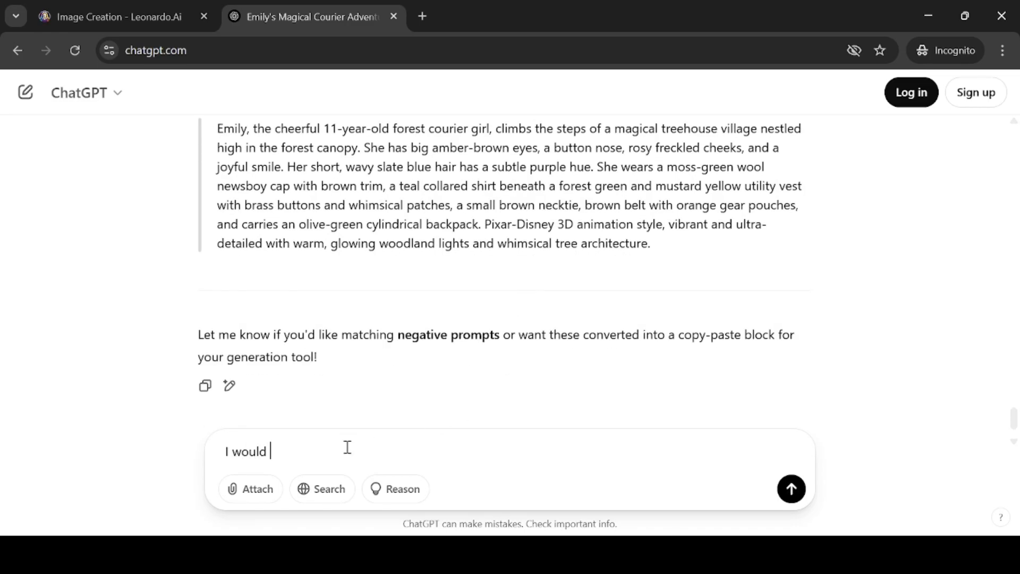
type("need negative")
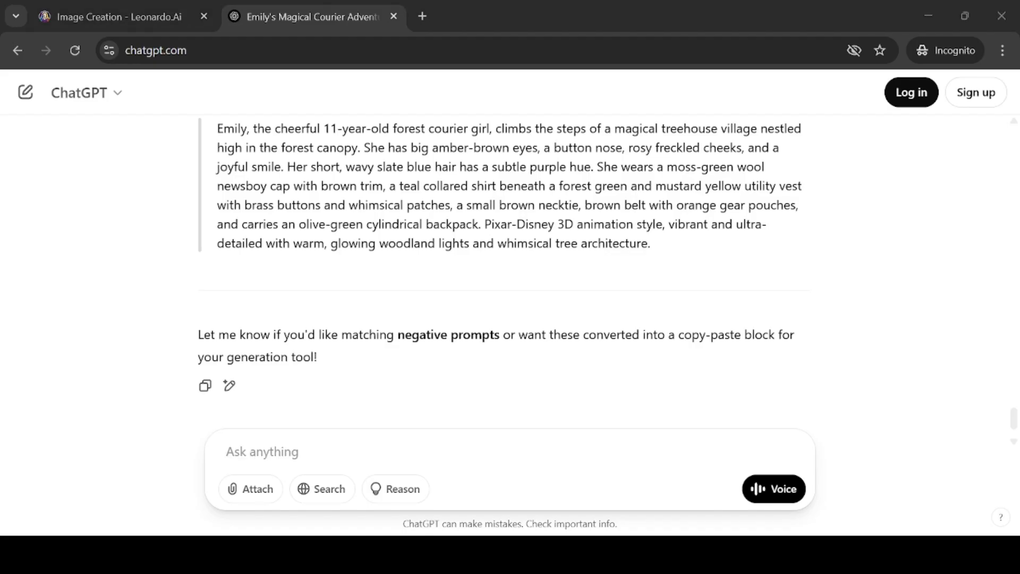
Copy the Prompt 1: Forest Trail Delivery text and paste it into the Leonardo AI prompt box
scroll(530, 292, "up", 15)
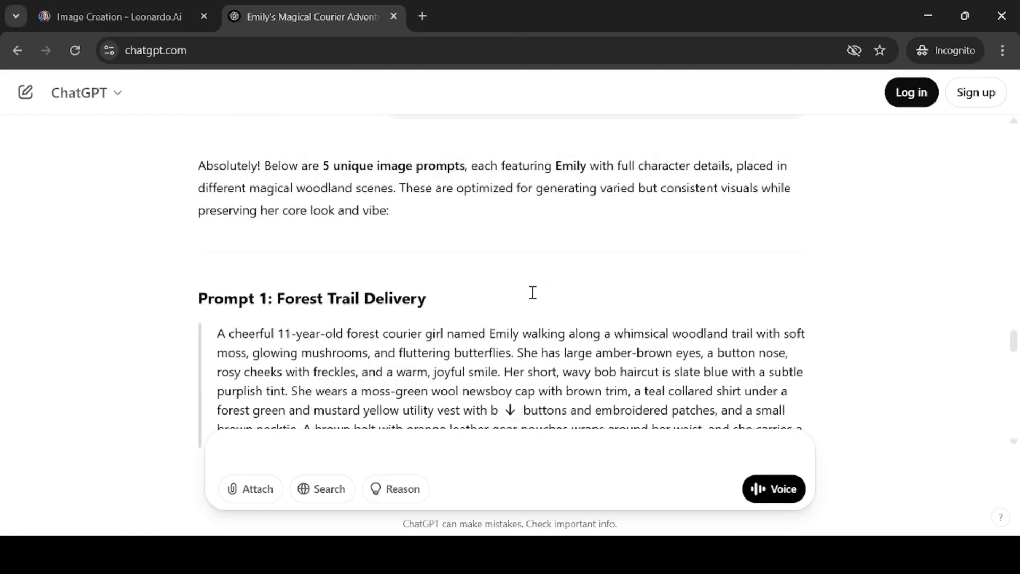
scroll(213, 196, "down", 4)
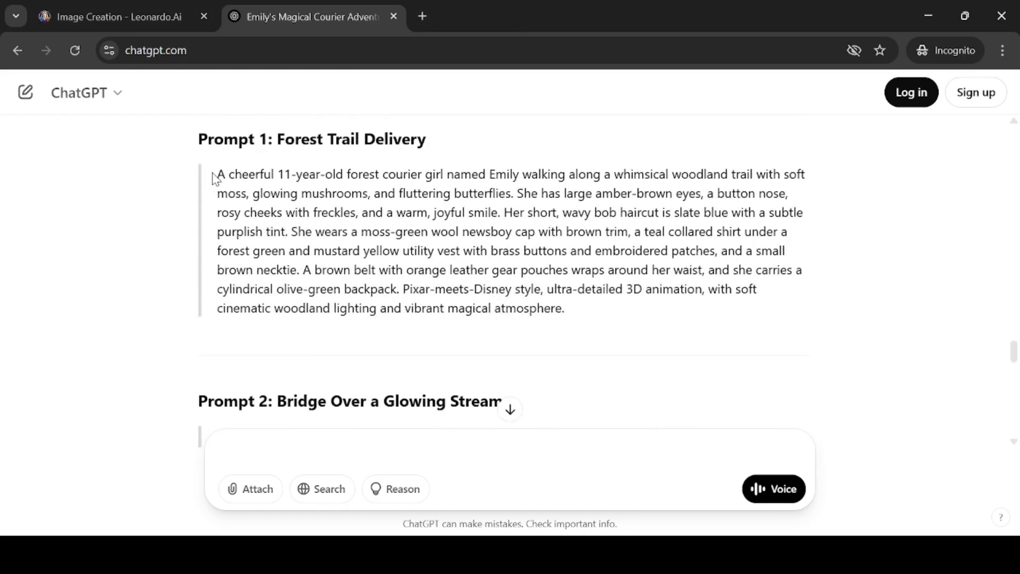
left_click_drag(215, 178, 597, 305)
key("ctrl+c")
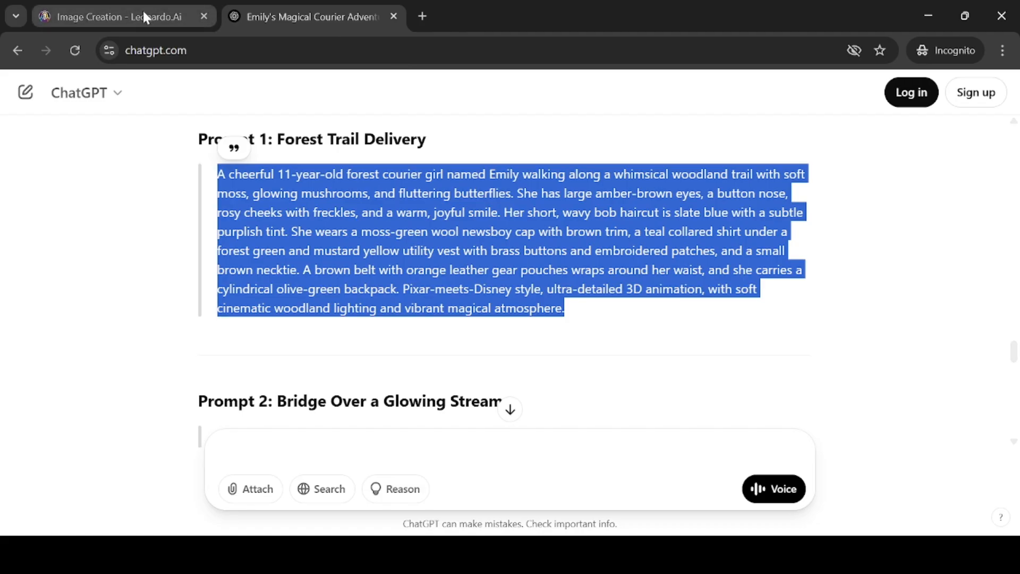
left_click(143, 13)
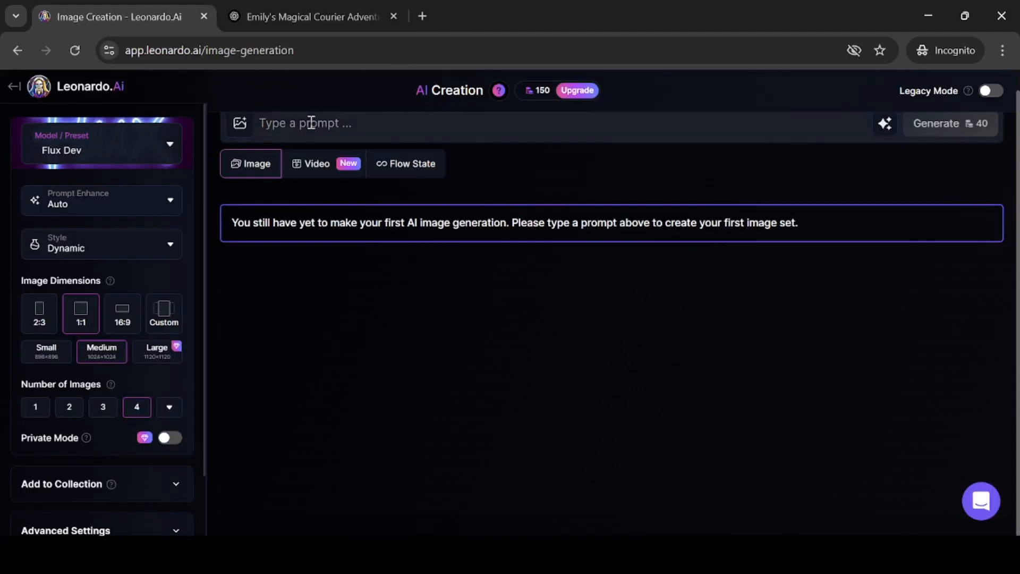
left_click(311, 122)
key("ctrl+v")
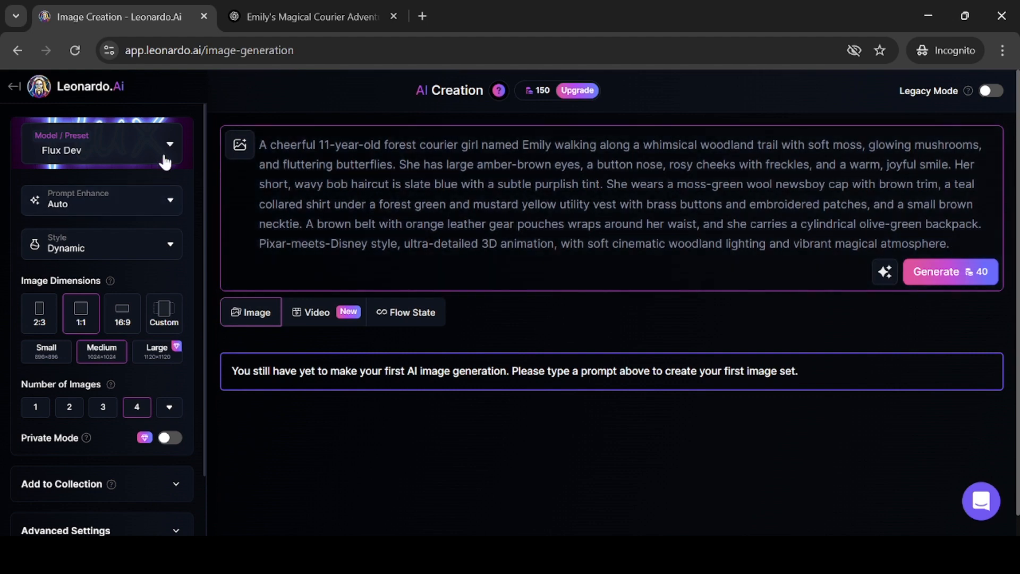
Switch the model preset to Phoenix 1.0 and the style to 3D Render
left_click(193, 145)
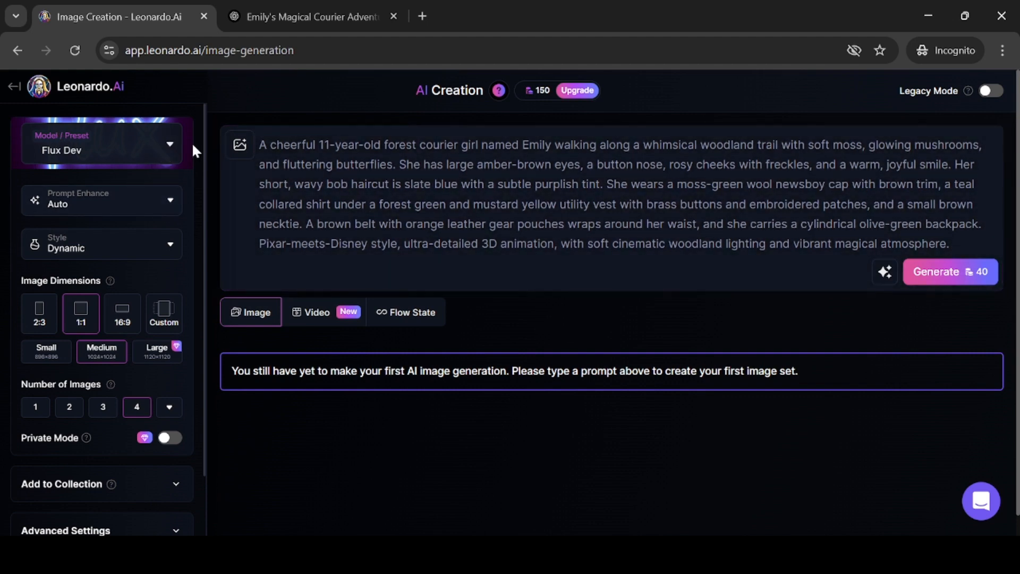
left_click(164, 151)
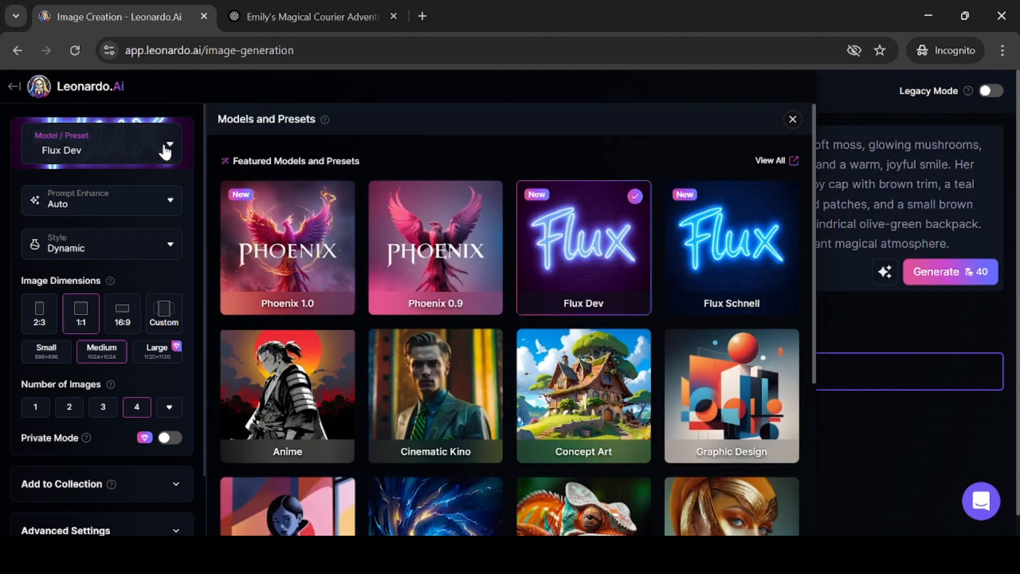
left_click(301, 234)
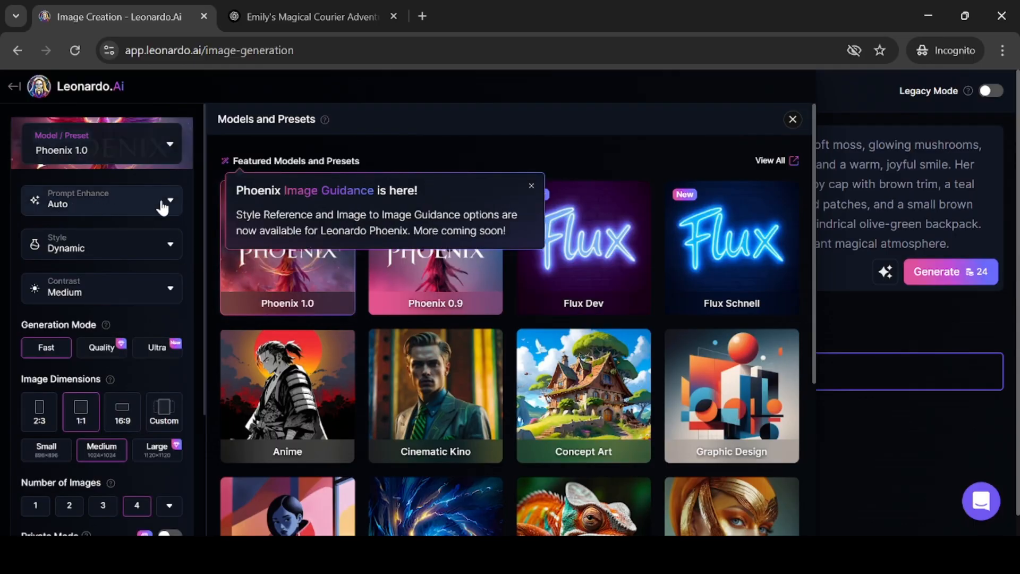
left_click(154, 246)
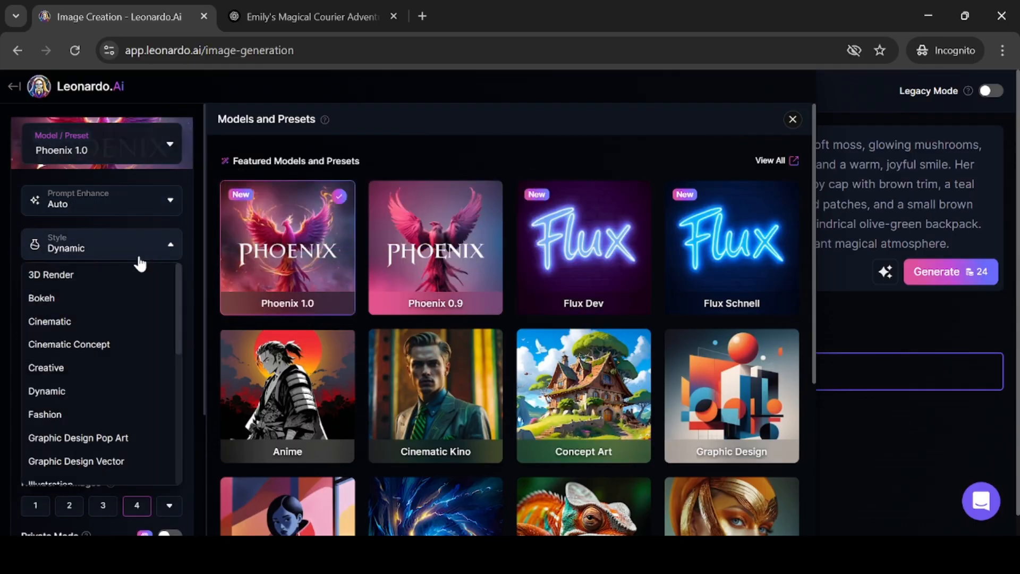
left_click(70, 276)
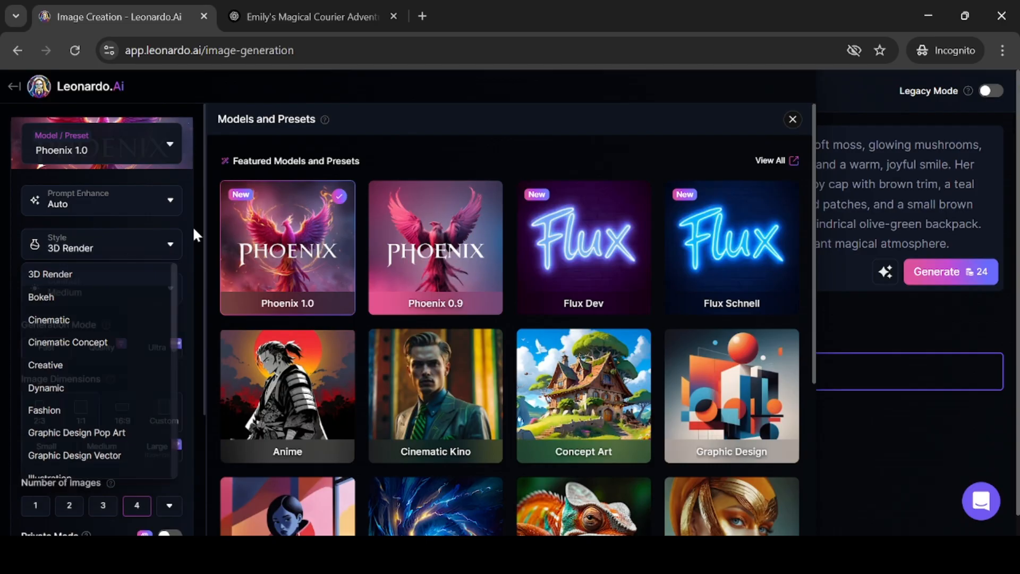
Set the image dimensions to 16:9
scroll(154, 293, "down", 1)
scroll(152, 290, "down", 1)
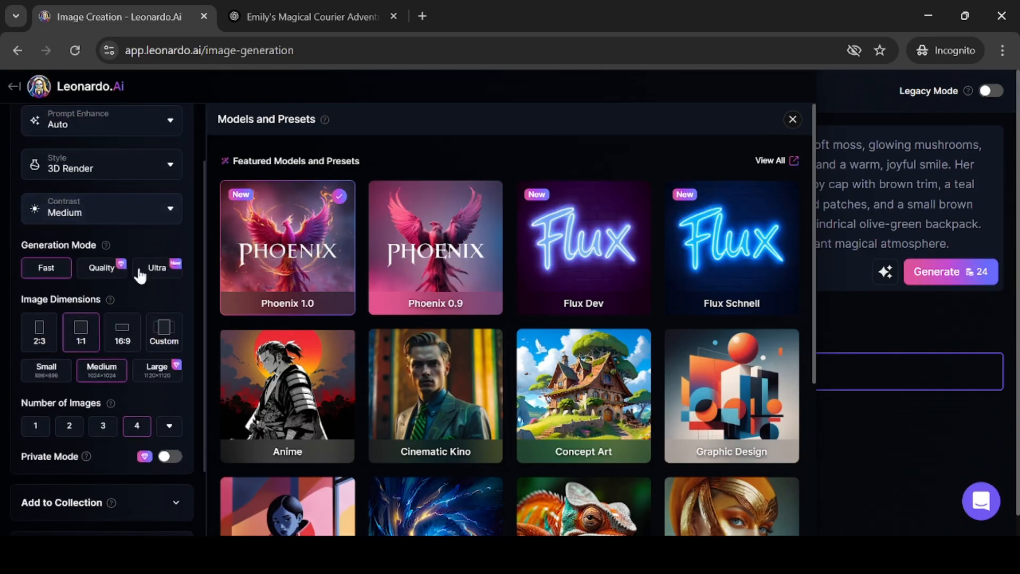
scroll(130, 267, "down", 2)
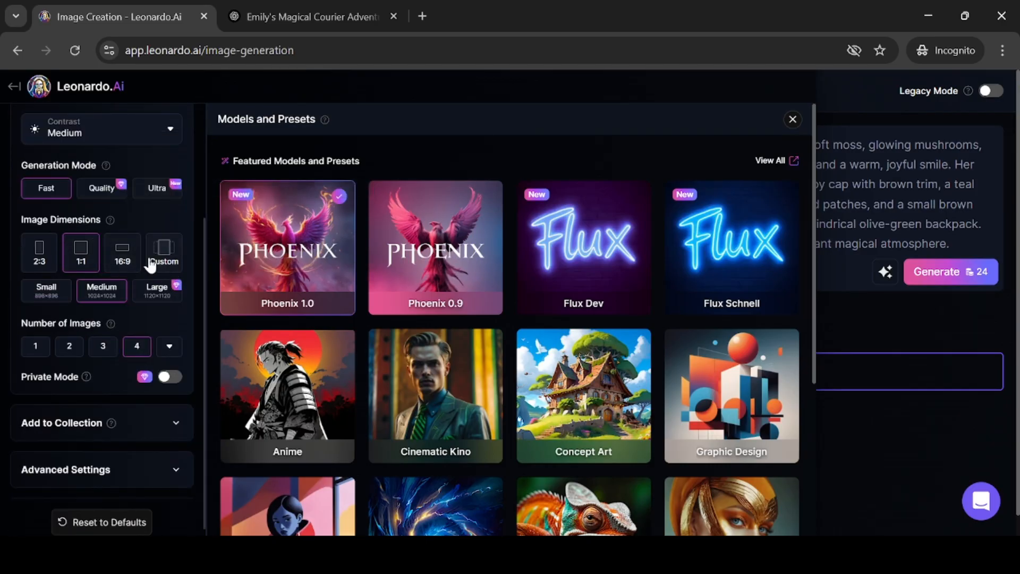
left_click(120, 253)
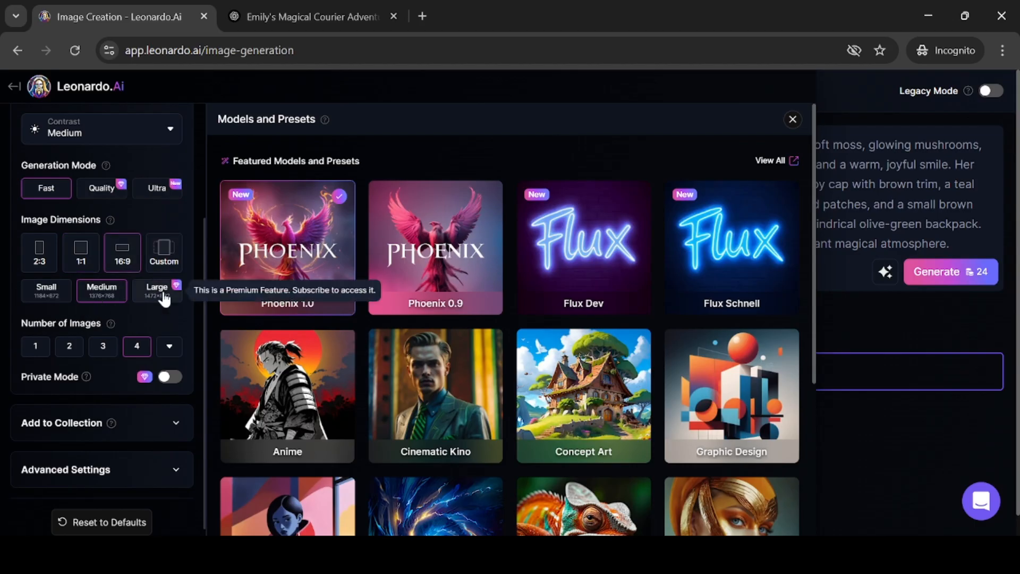
Close the models panel, generate the images from the pasted prompt, and dismiss the tip
scroll(160, 290, "down", 1)
scroll(87, 371, "down", 1)
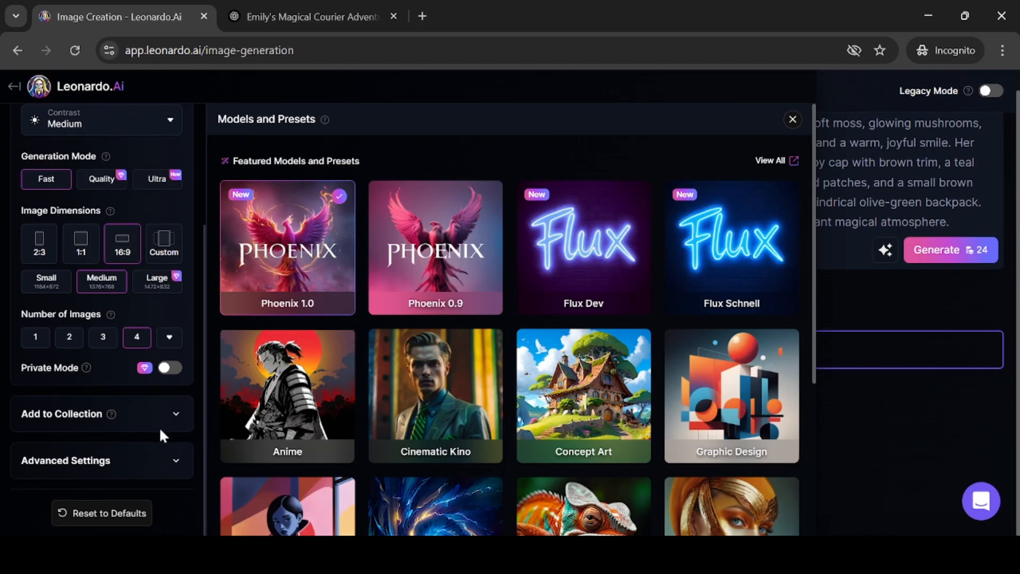
scroll(154, 387, "up", 3)
scroll(548, 321, "up", 1)
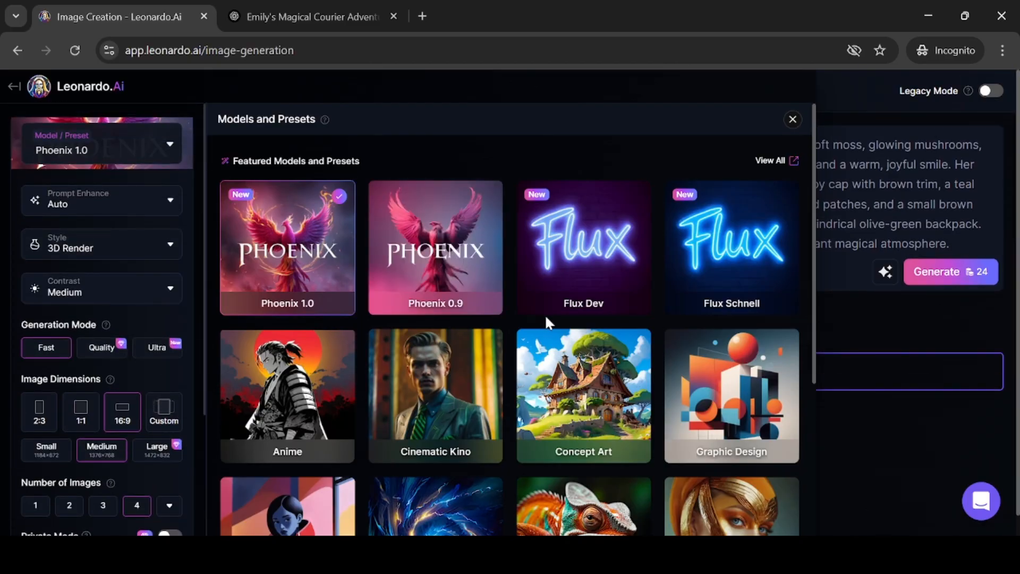
key("Escape")
left_click(946, 272)
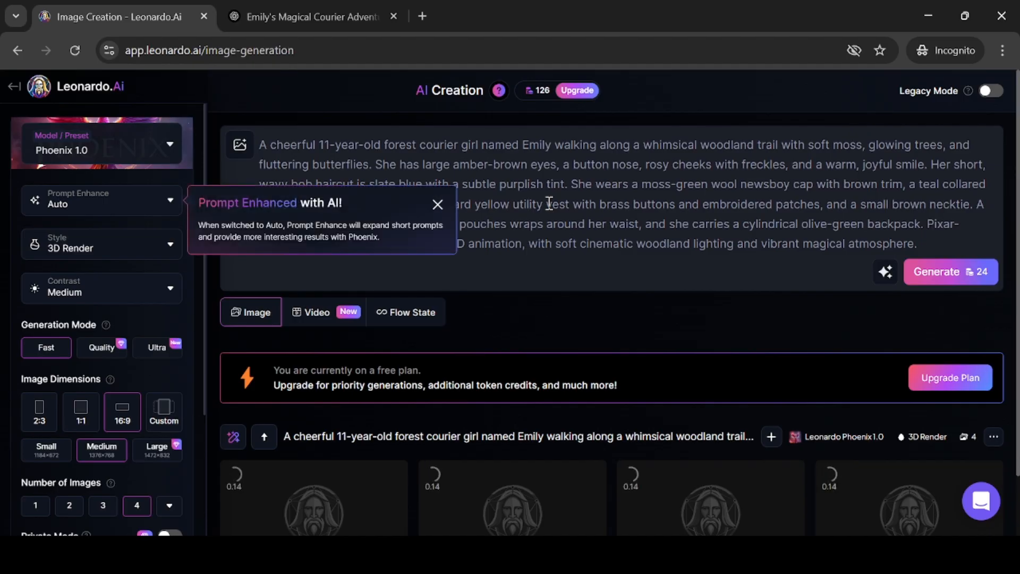
scroll(576, 234, "down", 1)
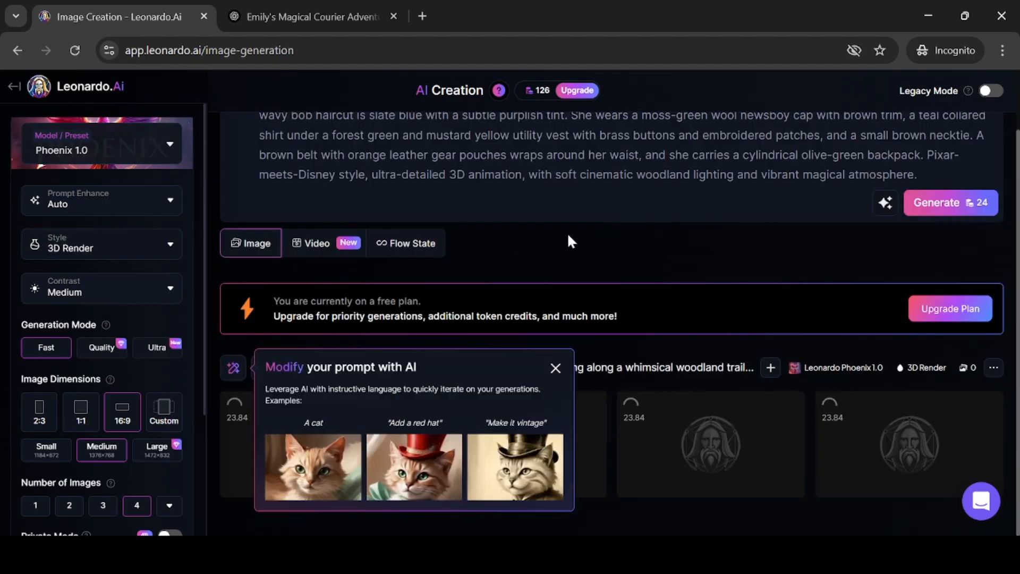
left_click(555, 368)
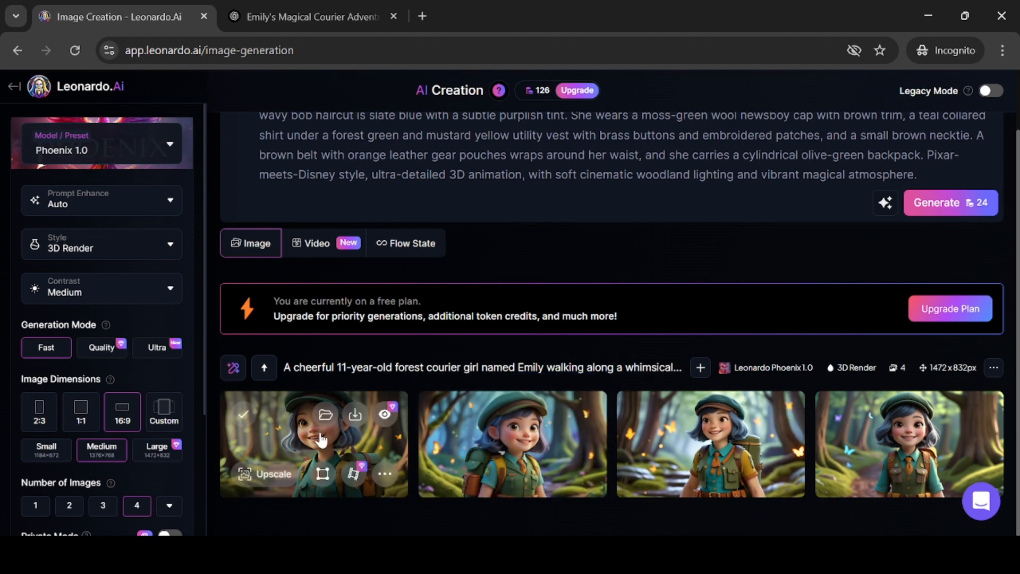
Open the generated images in the preview to inspect them
left_click(372, 428)
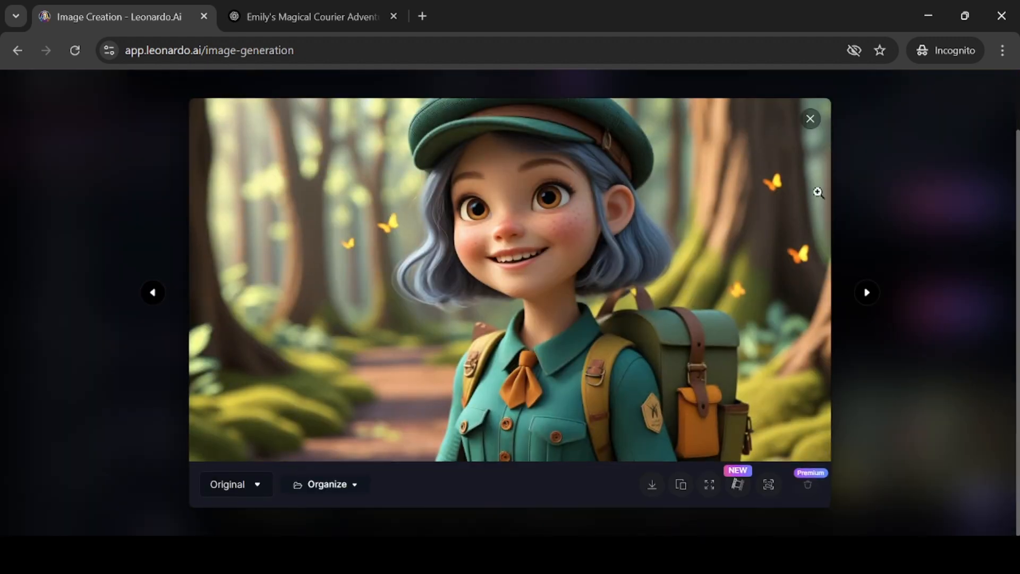
left_click(810, 118)
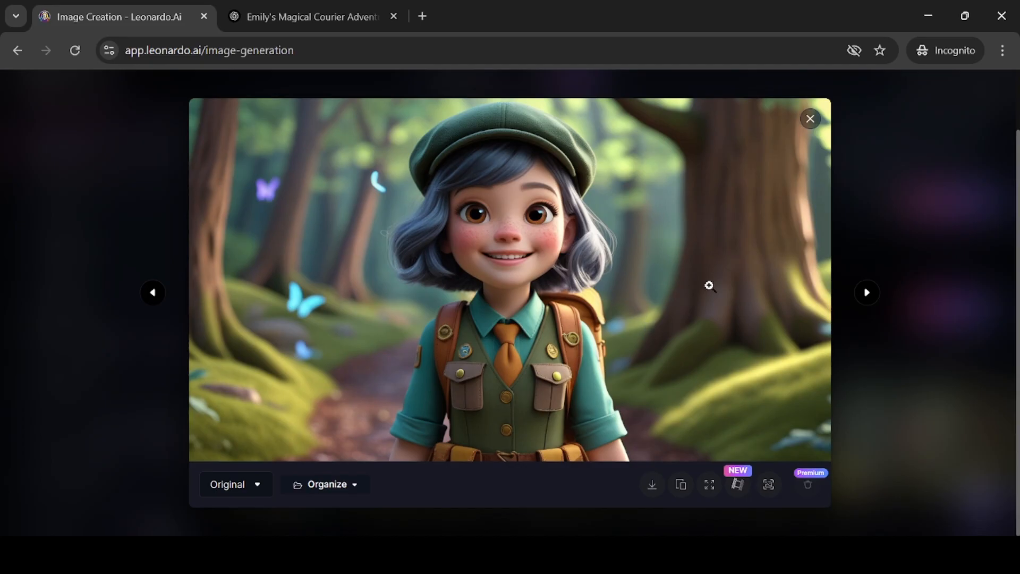
left_click(810, 118)
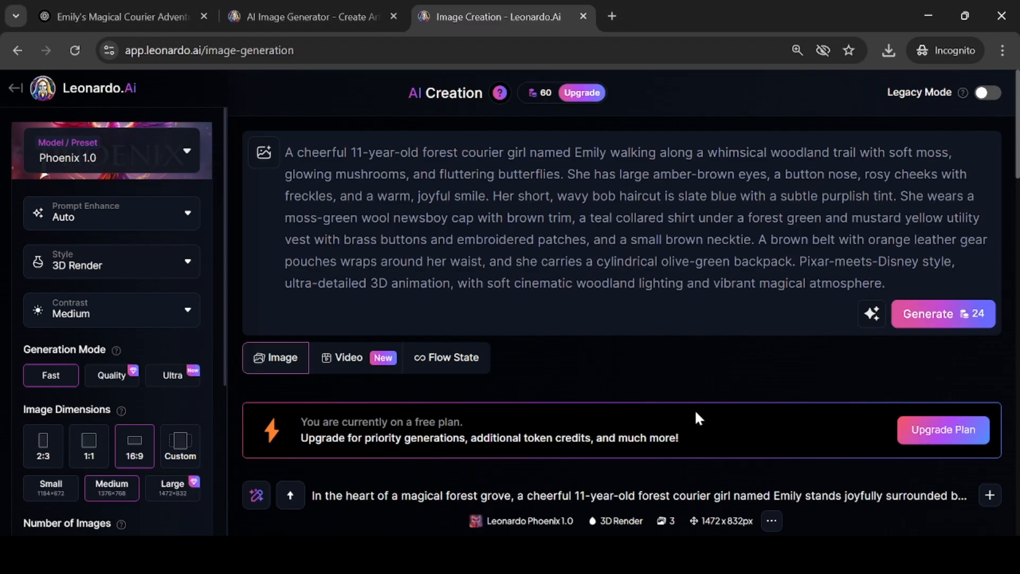
left_click(772, 522)
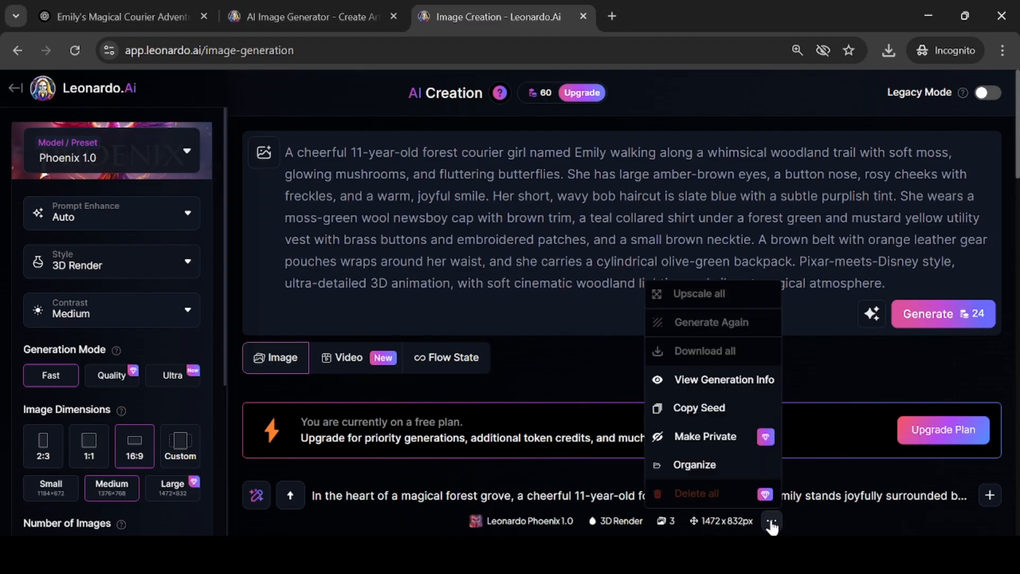
left_click(704, 409)
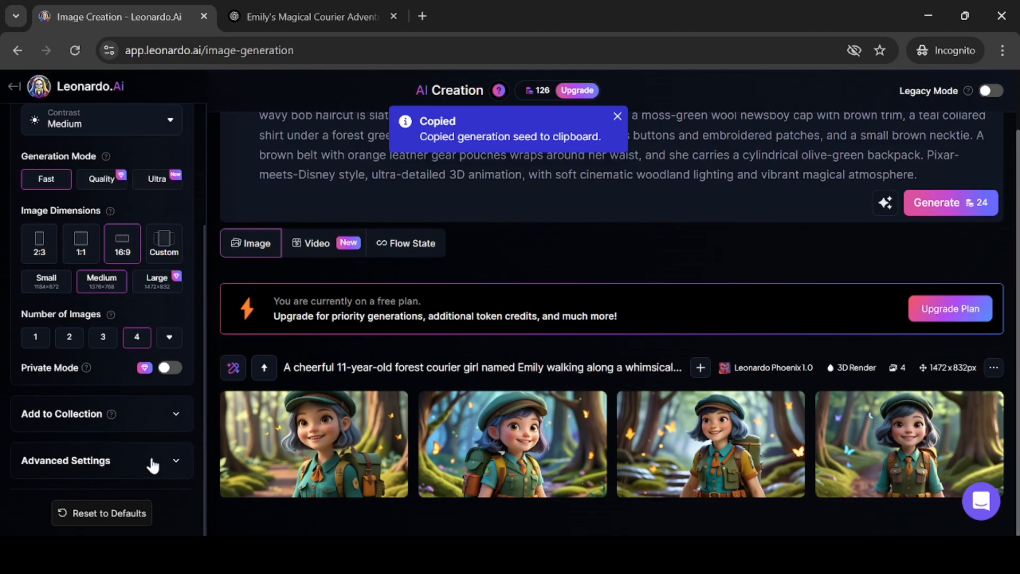
left_click(172, 462)
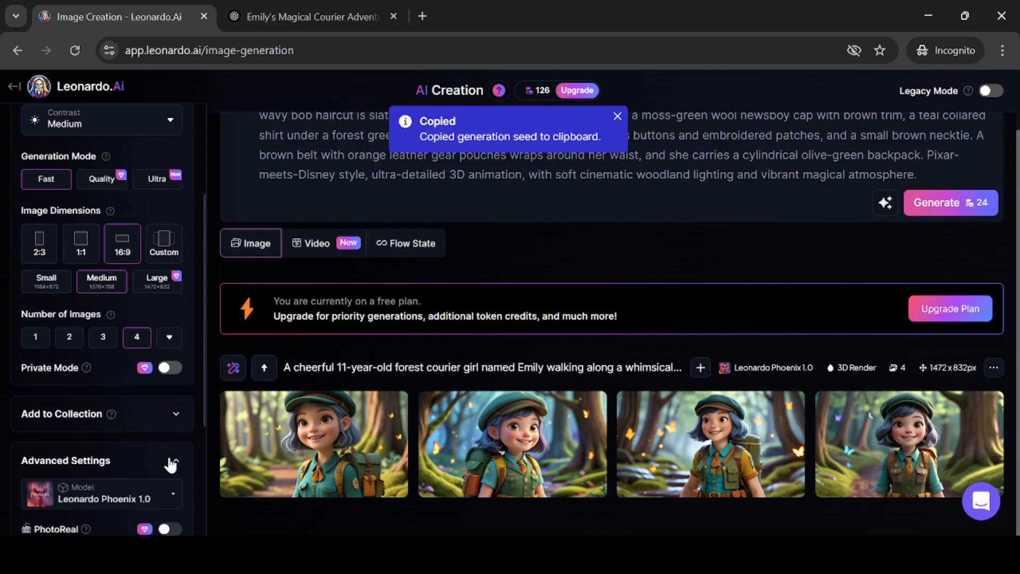
scroll(170, 465, "down", 4)
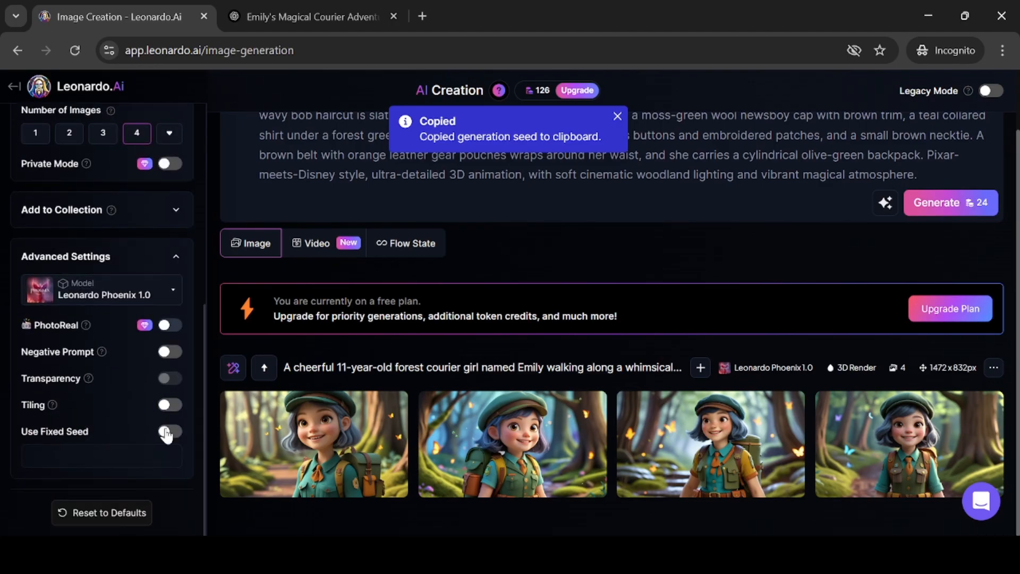
left_click(167, 431)
left_click(90, 455)
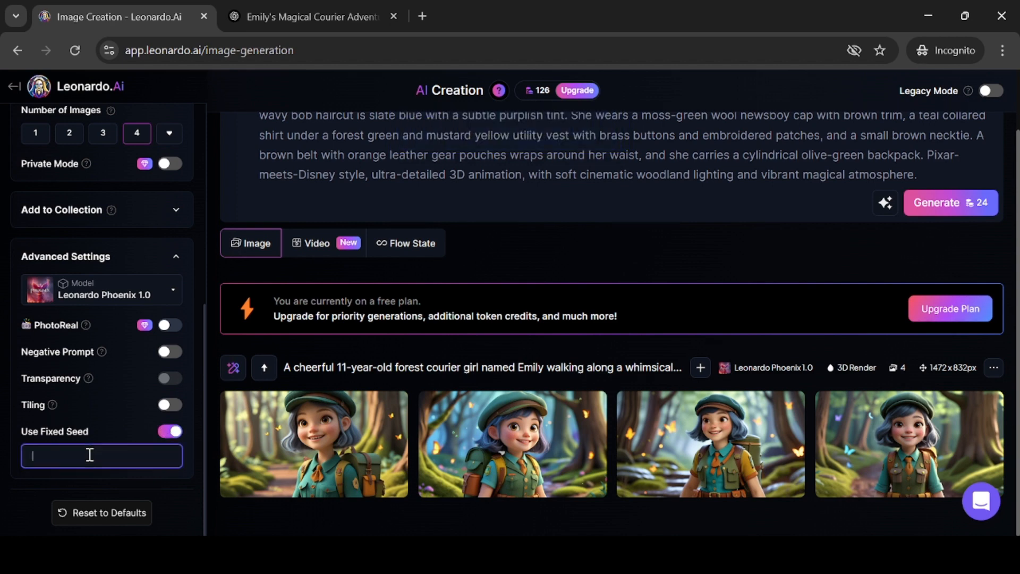
key("ctrl+v")
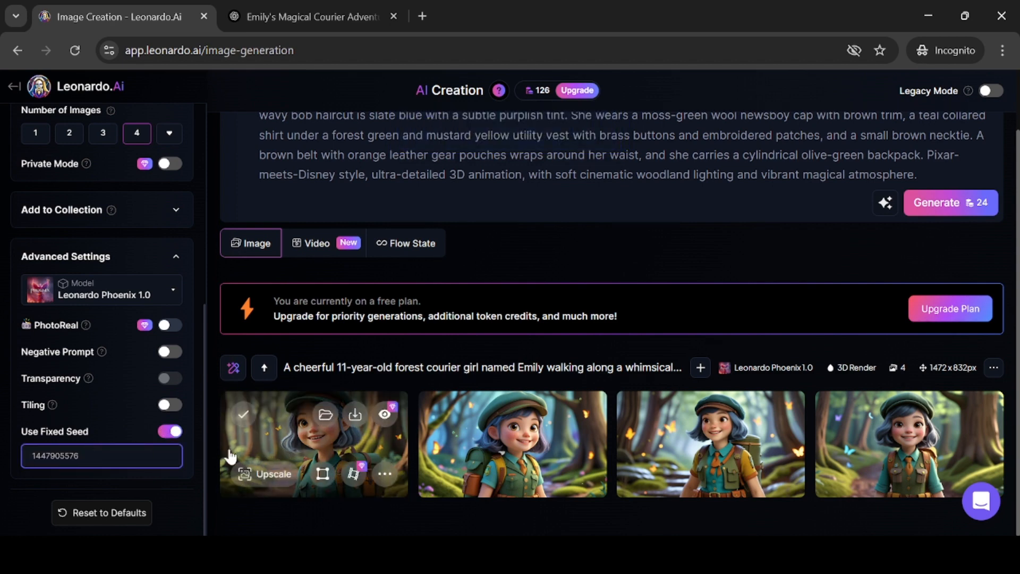
Turn on the Negative Prompt option
left_click(169, 352)
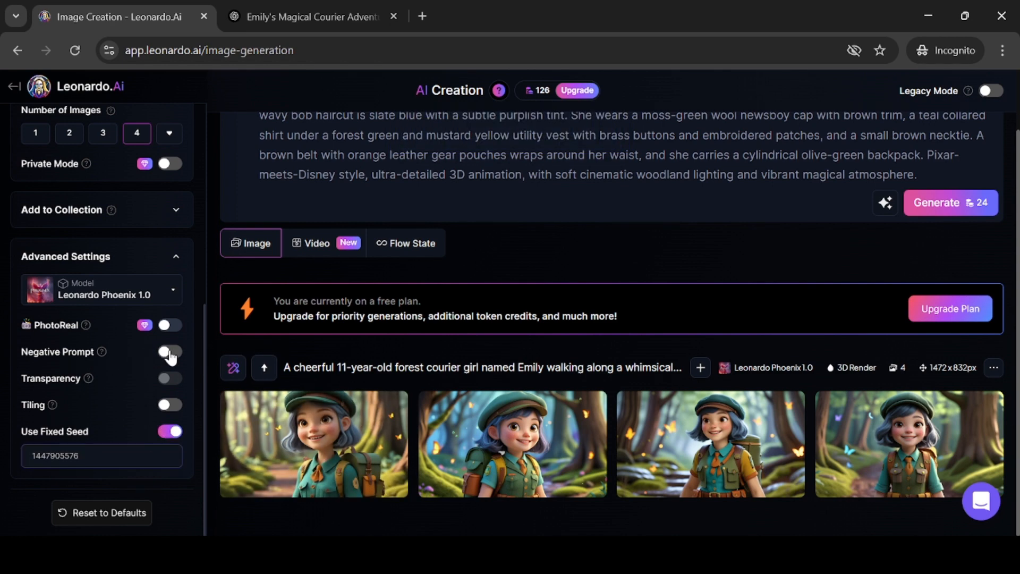
left_click(169, 353)
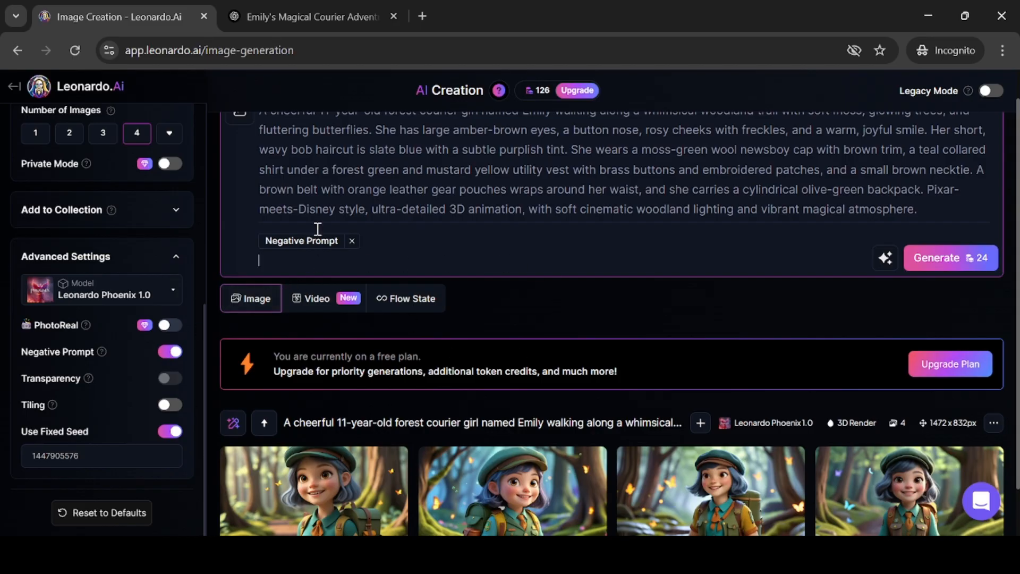
In the ChatGPT conversation, select the text of Prompt 2: Bridge Over a Glowing Stream
left_click(310, 15)
scroll(441, 313, "up", 1)
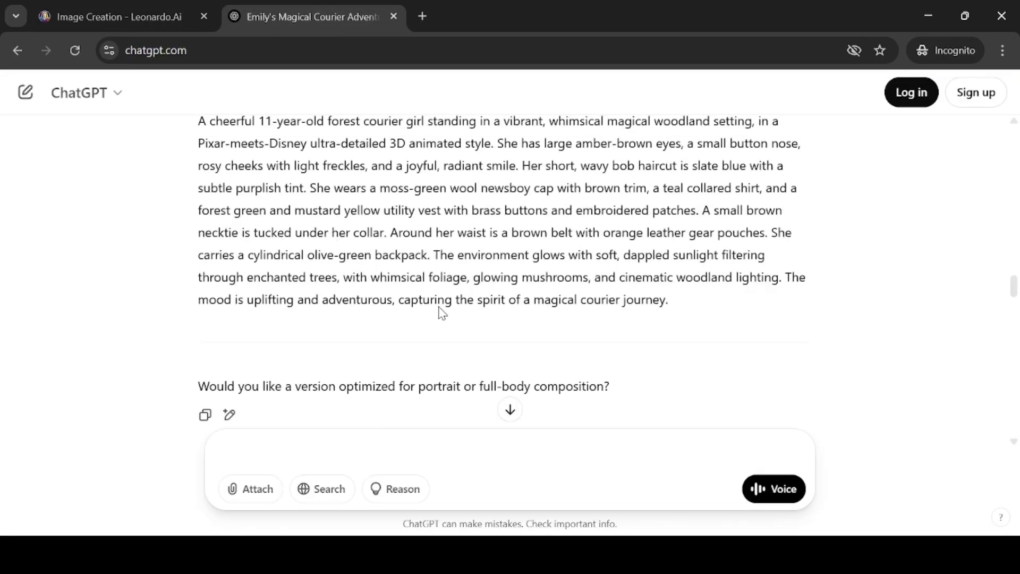
scroll(443, 312, "up", 1)
scroll(516, 286, "up", 5)
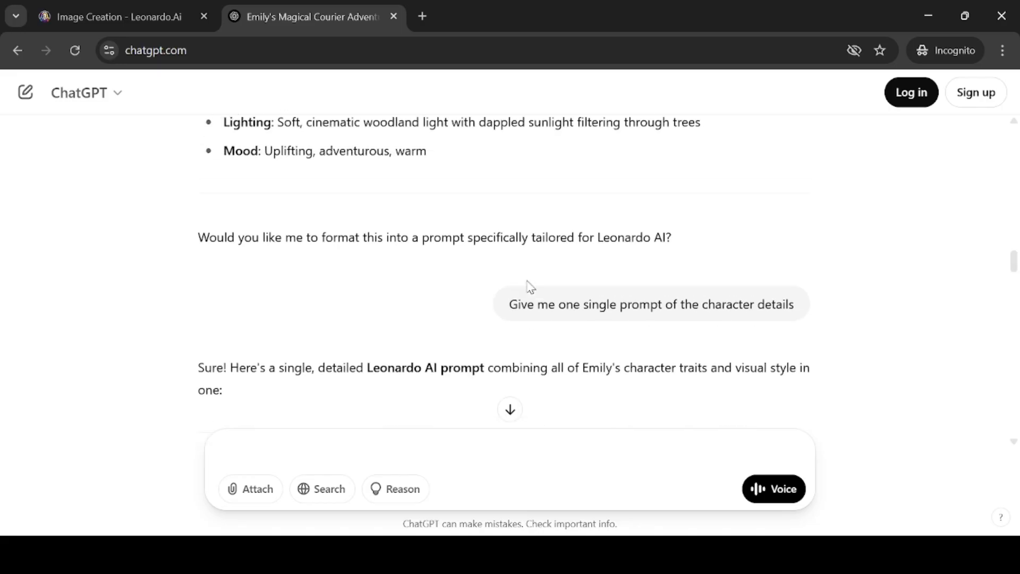
scroll(529, 287, "down", 15)
scroll(540, 281, "up", 8)
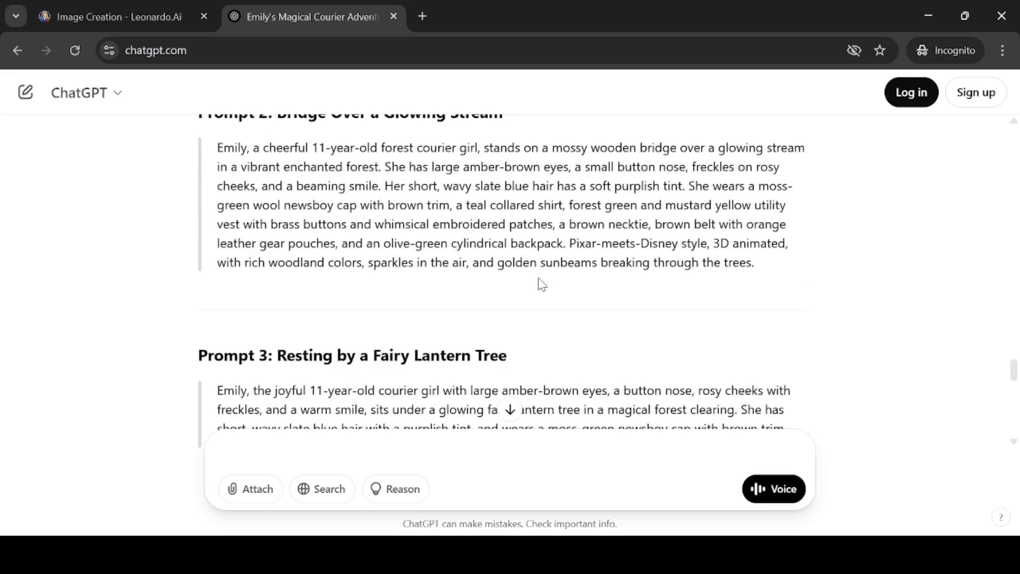
scroll(540, 284, "down", 4)
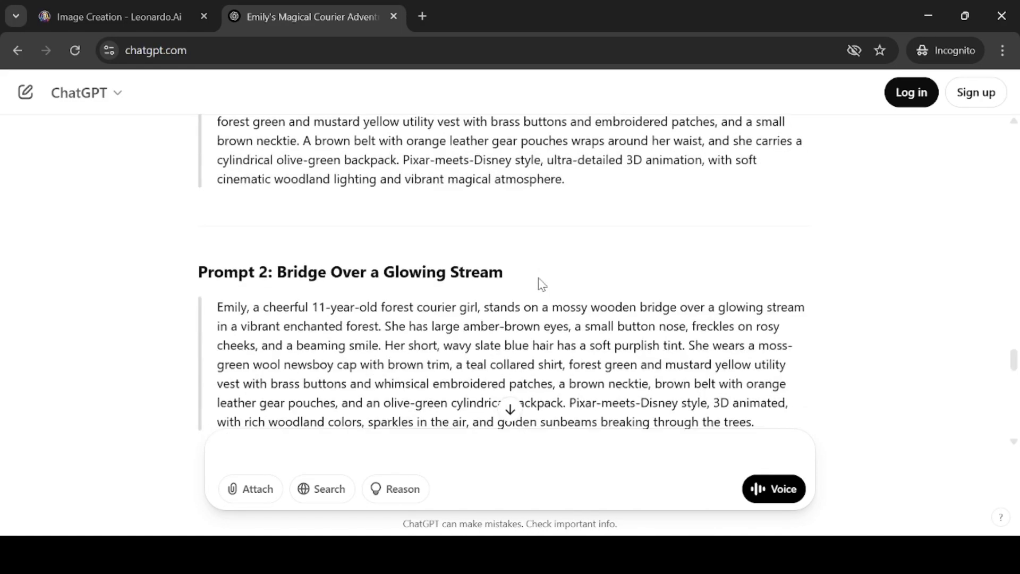
left_click_drag(215, 230, 764, 344)
Replace the current image prompt with the copied bridge-over-a-glowing-stream prompt
left_click(135, 16)
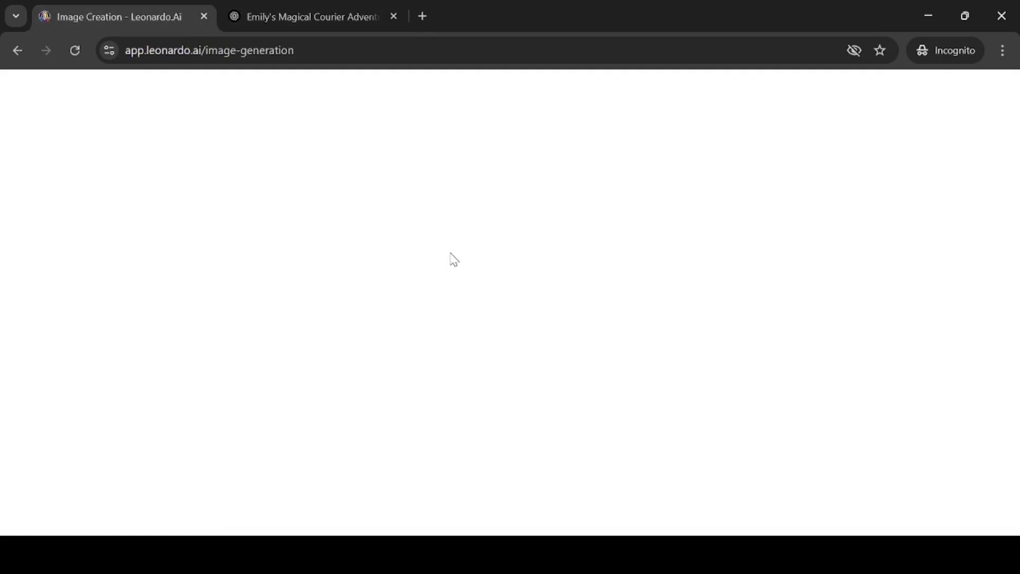
scroll(405, 190, "up", 1)
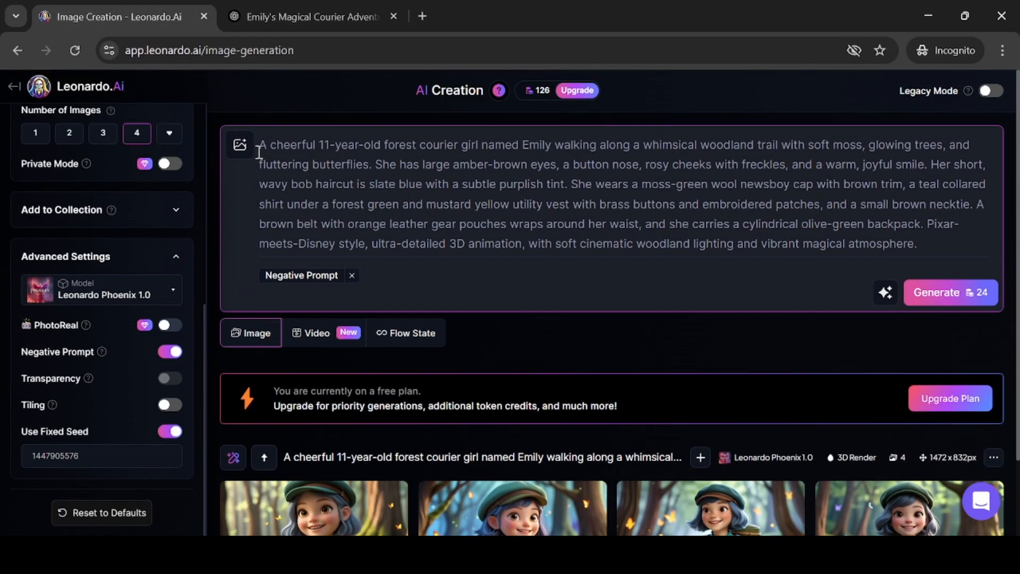
left_click_drag(260, 145, 938, 245)
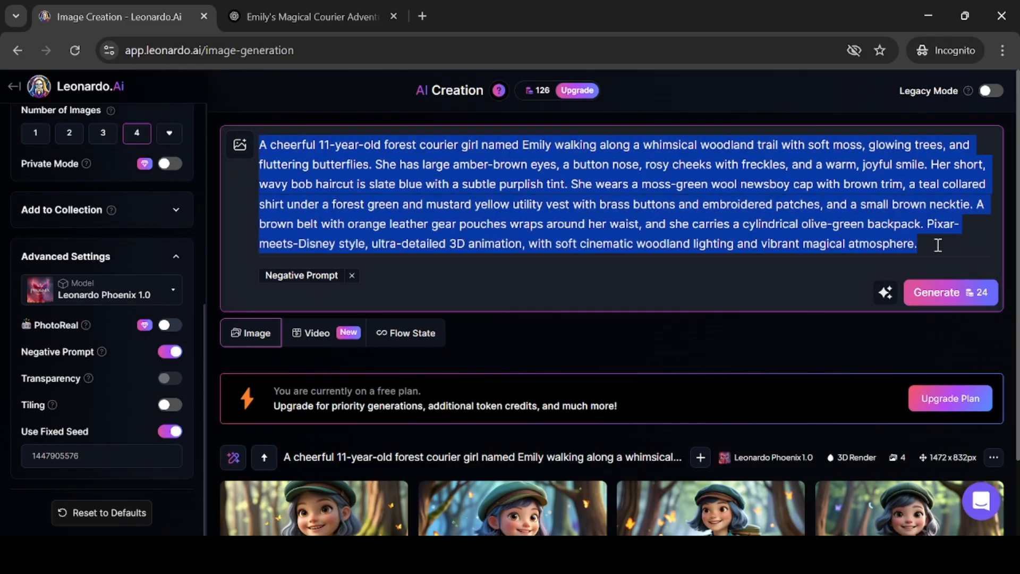
key("ctrl+v")
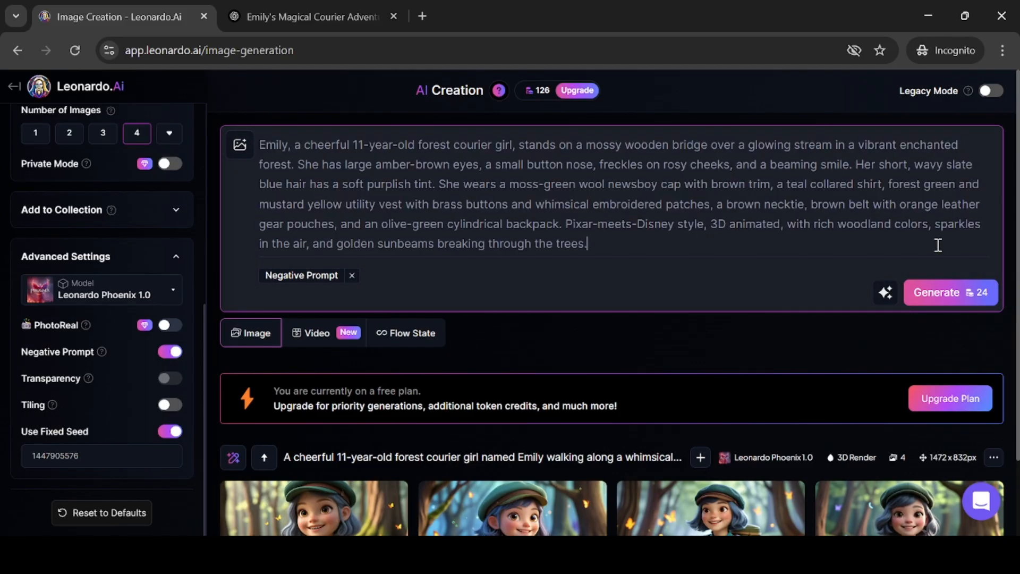
In the ChatGPT conversation, select the negative prompt text listing unwanted features for Emily
left_click(327, 11)
scroll(499, 245, "down", 3)
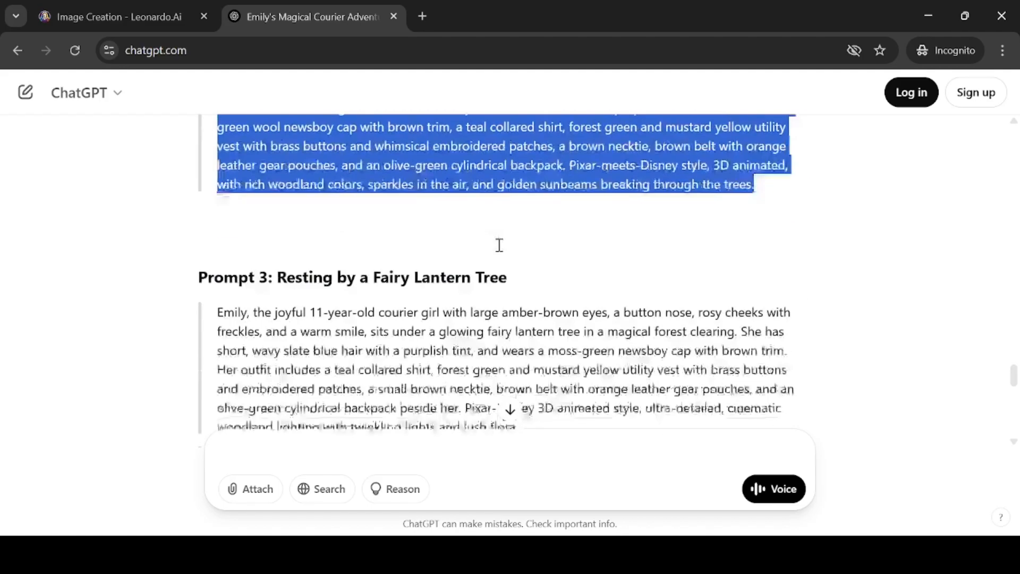
scroll(499, 245, "down", 10)
scroll(499, 245, "up", 15)
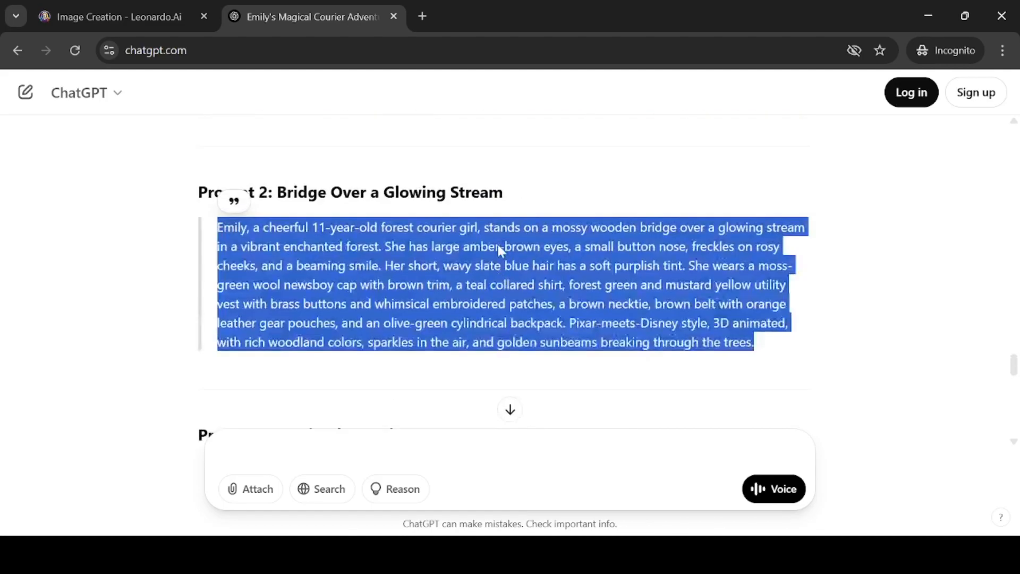
scroll(500, 247, "up", 15)
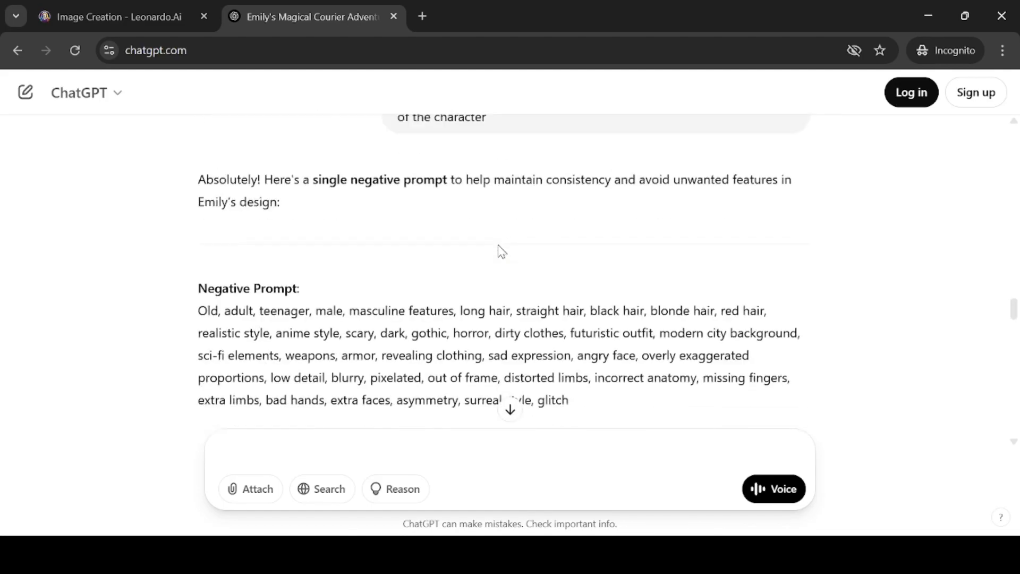
scroll(501, 251, "down", 1)
left_click_drag(198, 250, 601, 334)
Paste the negative prompt into the Negative Prompt field and generate the images
left_click(113, 17)
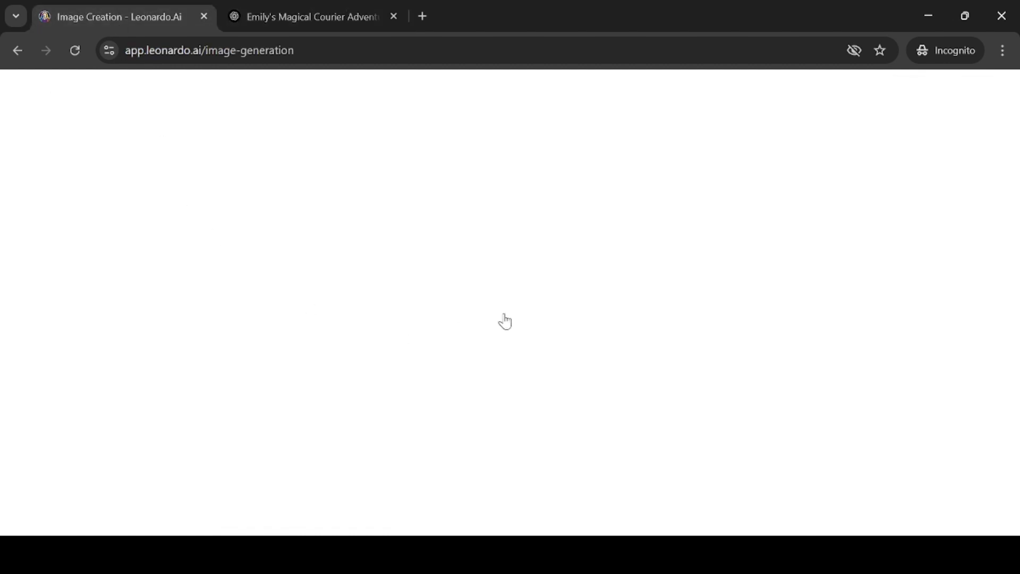
left_click(323, 290)
key("ctrl+v")
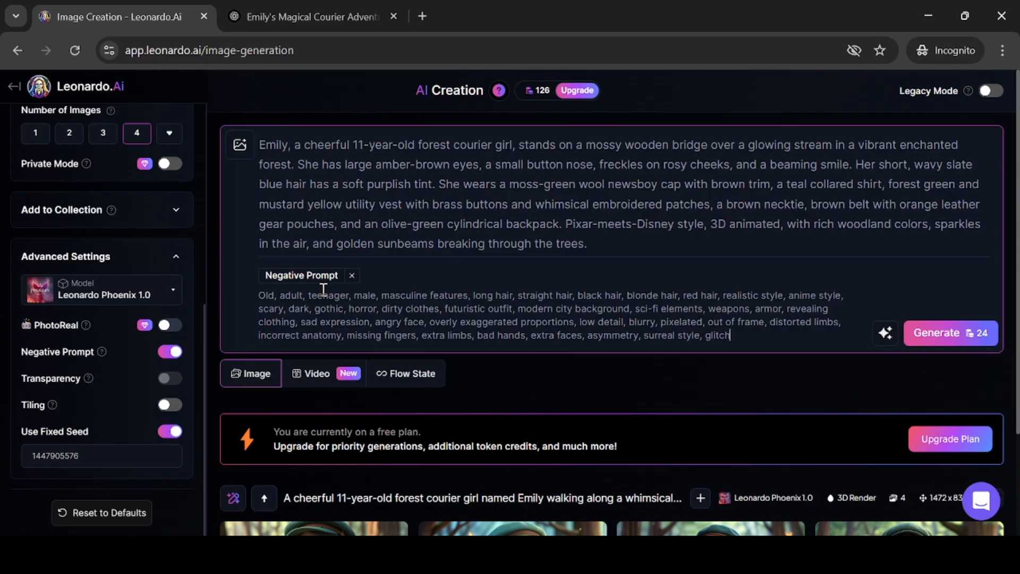
left_click(937, 343)
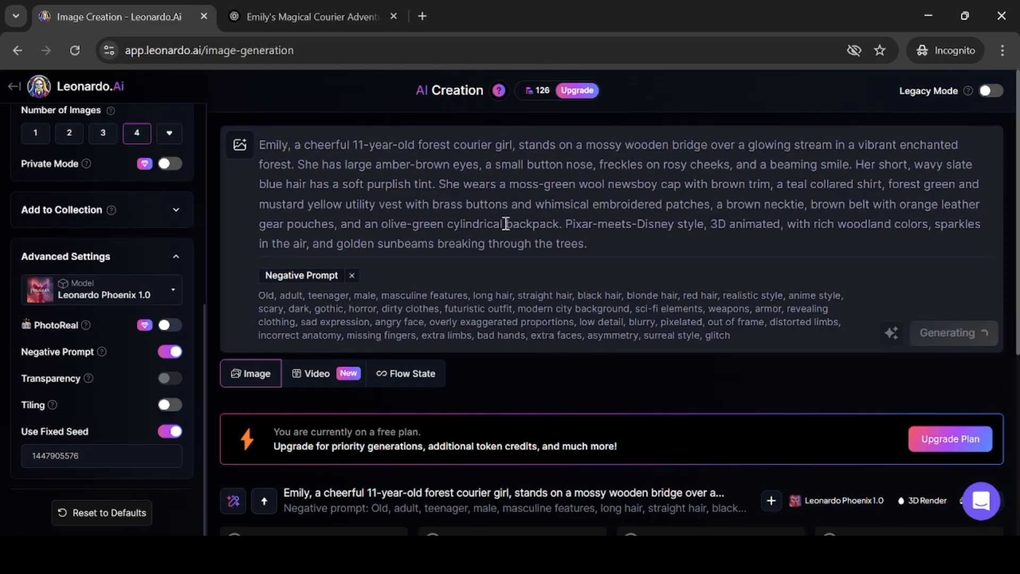
Scroll through the new bridge images to compare them with the earlier set
scroll(504, 220, "down", 3)
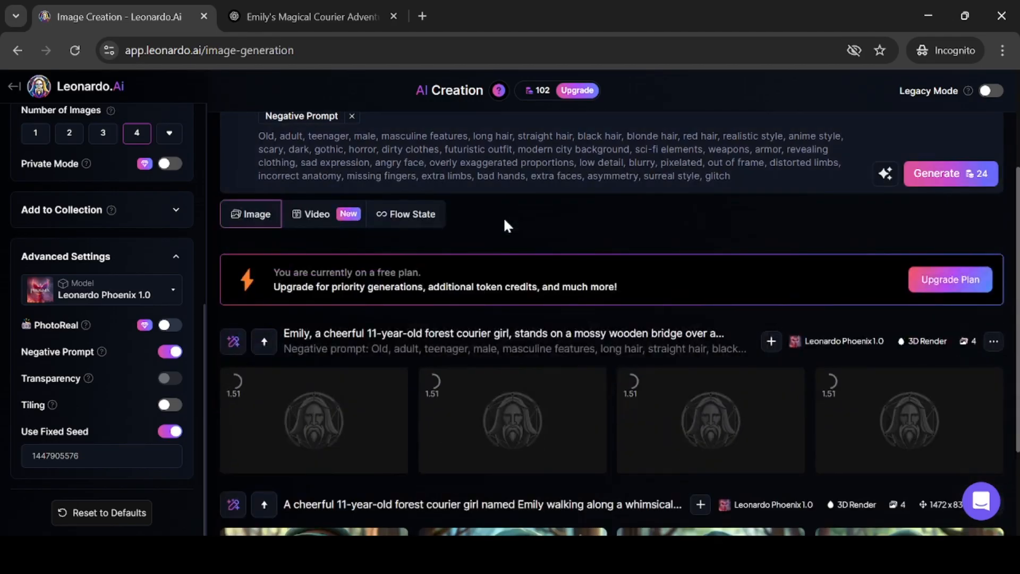
scroll(505, 220, "down", 3)
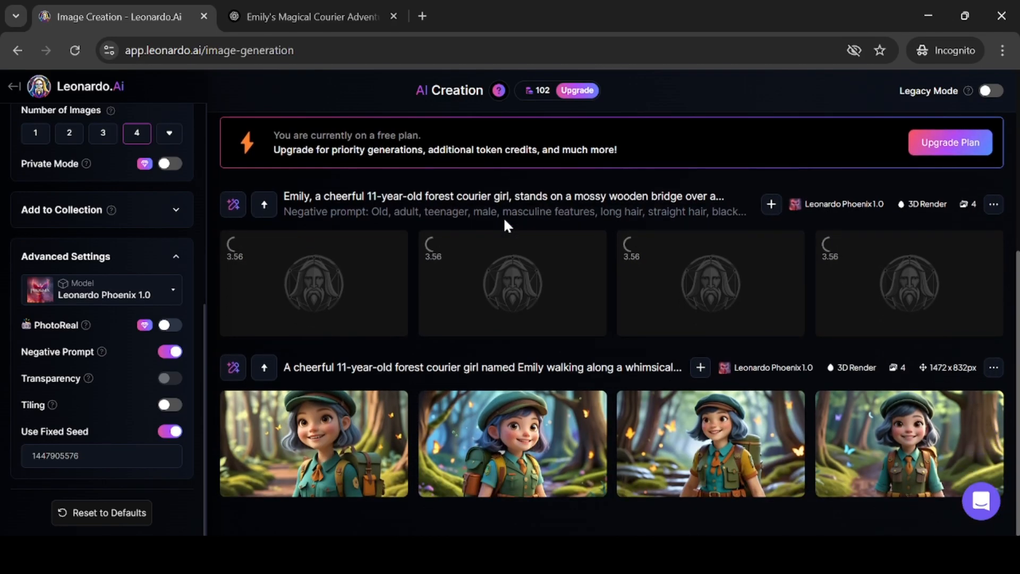
scroll(505, 221, "up", 3)
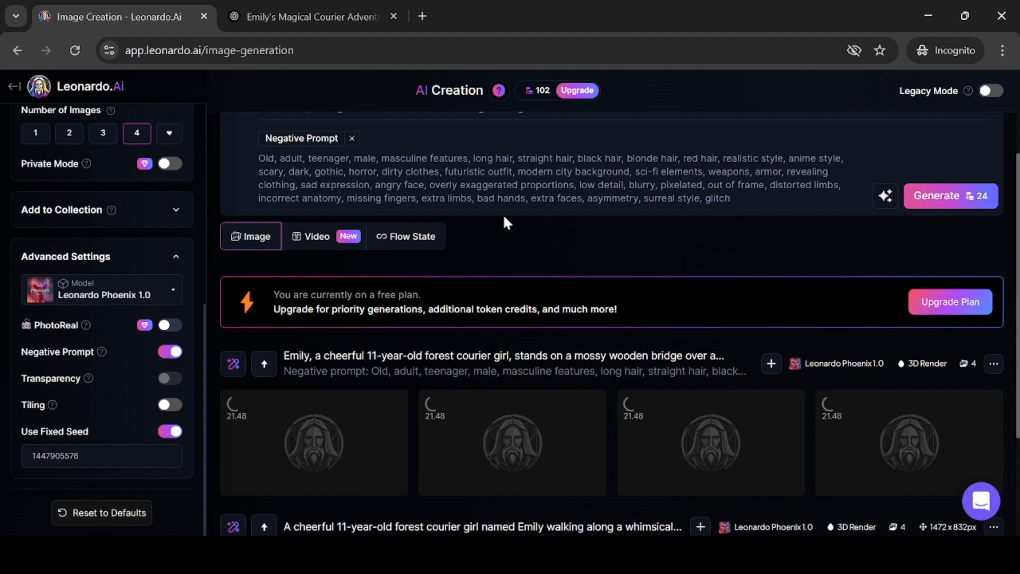
scroll(503, 213, "down", 1)
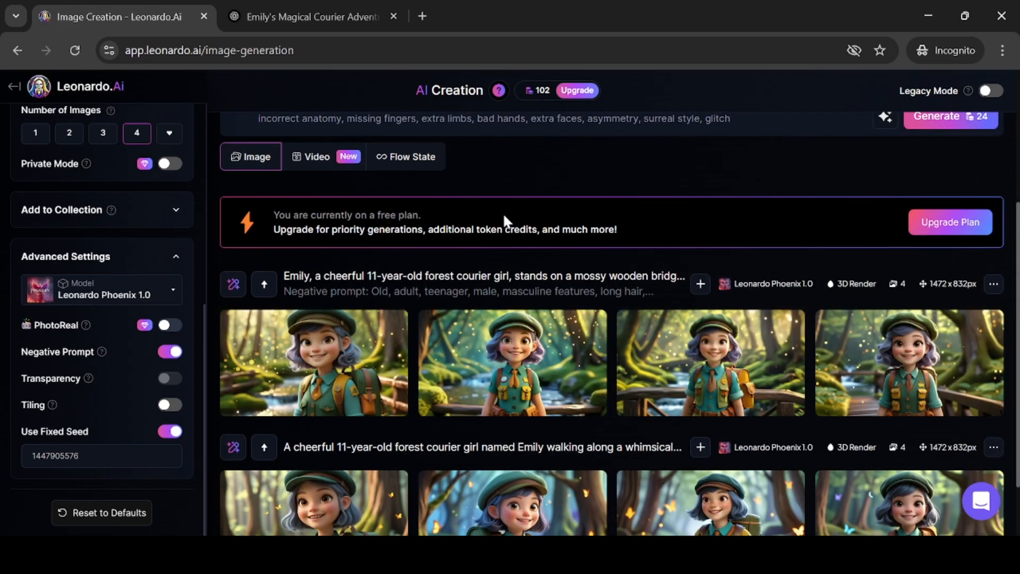
scroll(502, 213, "down", 1)
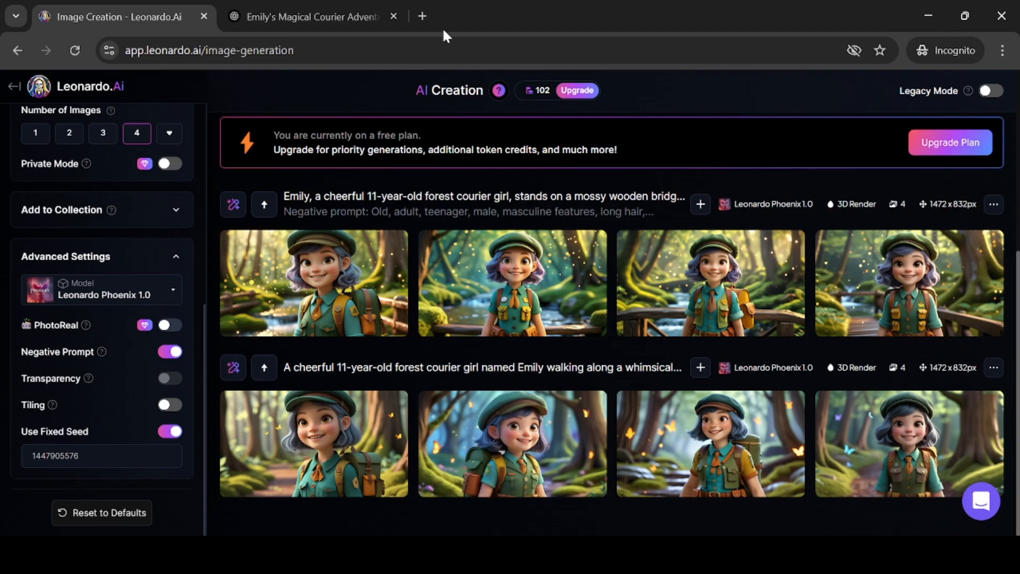
In the ChatGPT conversation, select the text of Prompt 3: Resting by a Fairy Lantern Tree
left_click(304, 16)
scroll(410, 244, "down", 15)
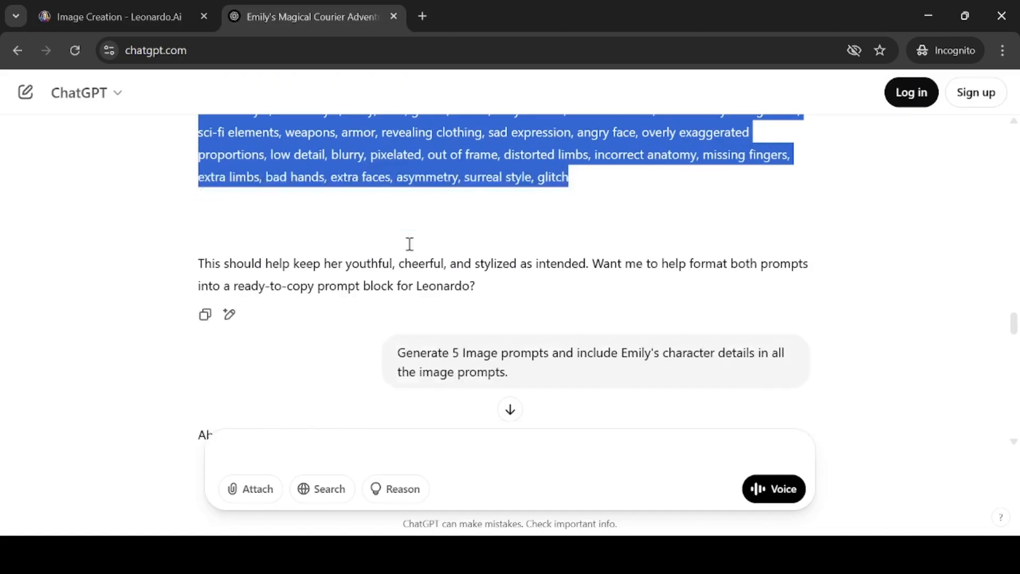
scroll(410, 244, "up", 10)
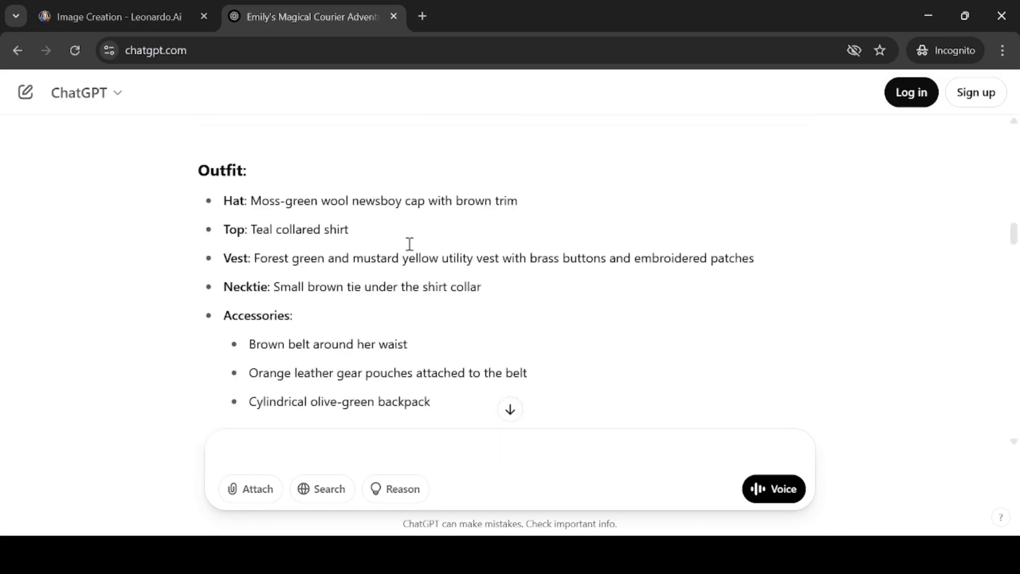
scroll(380, 269, "up", 1)
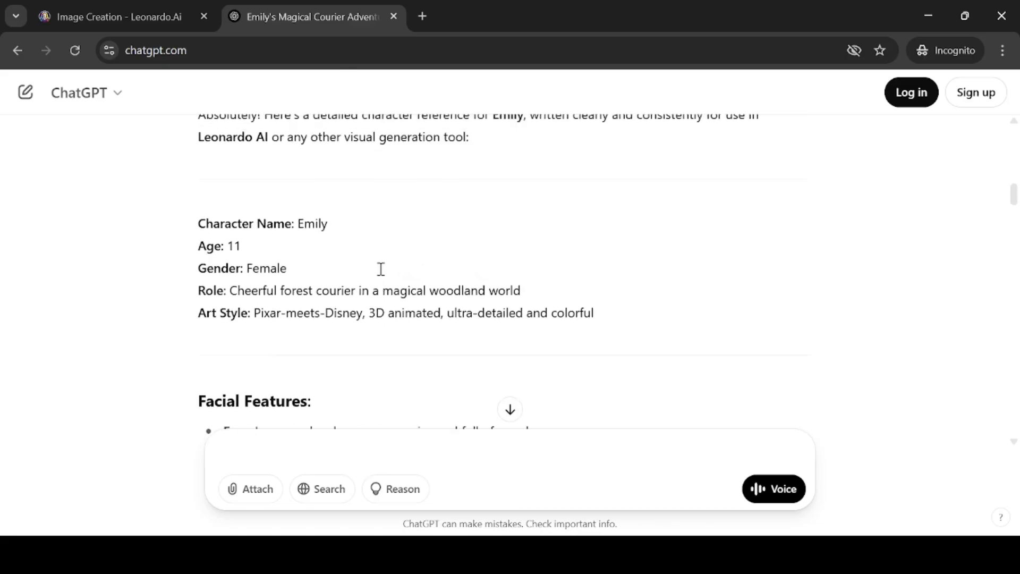
scroll(383, 277, "down", 15)
scroll(385, 279, "down", 15)
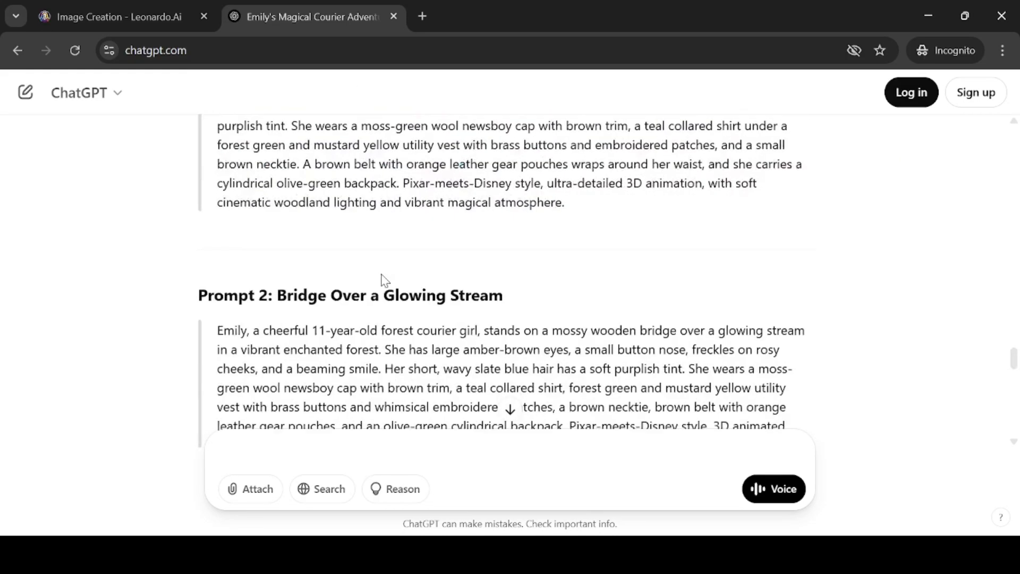
scroll(384, 280, "up", 4)
scroll(385, 280, "up", 1)
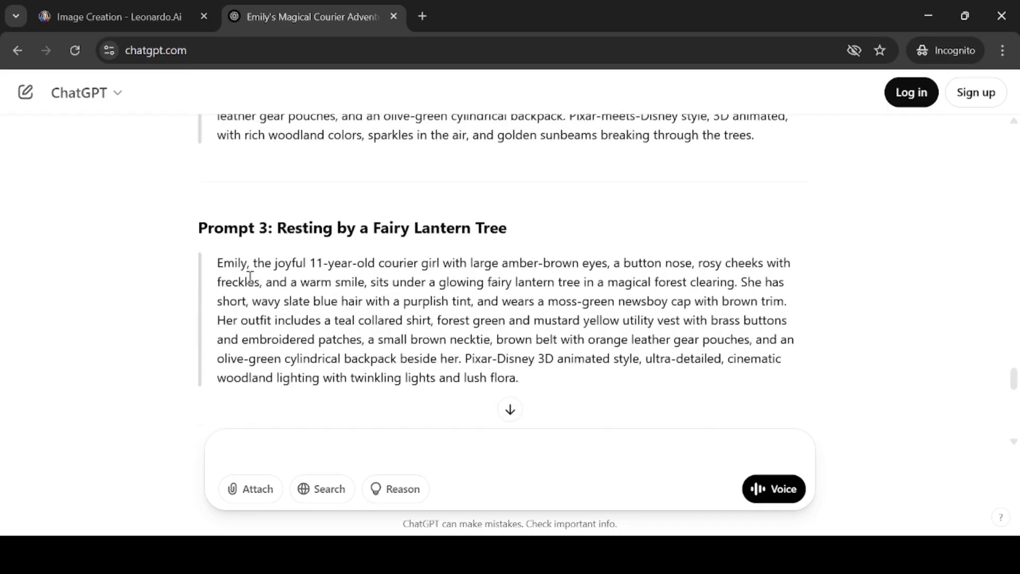
left_click_drag(220, 262, 548, 387)
key("ctrl+c")
Replace the image prompt with the copied fairy-lantern-tree prompt
left_click(213, 15)
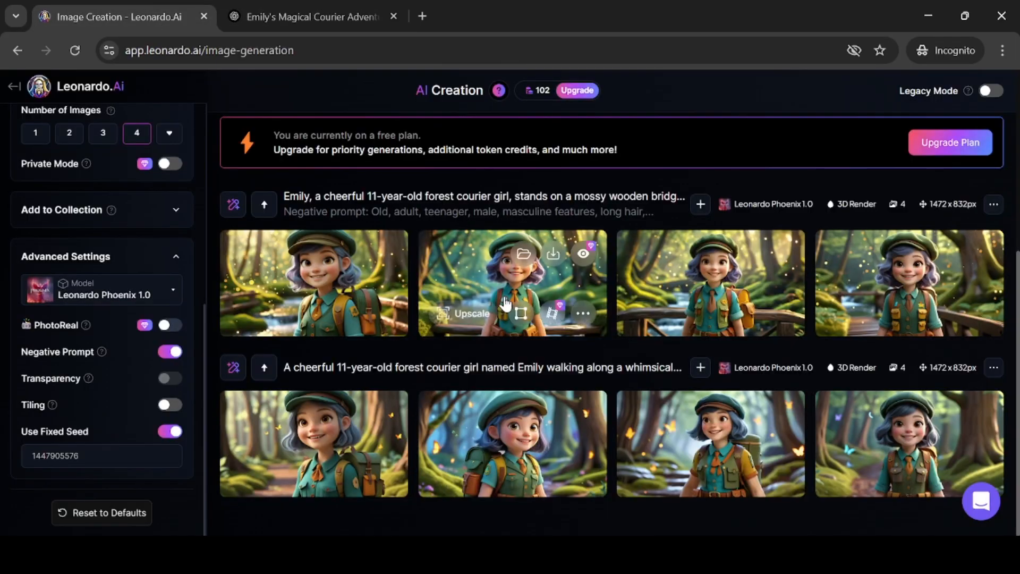
scroll(447, 209, "up", 5)
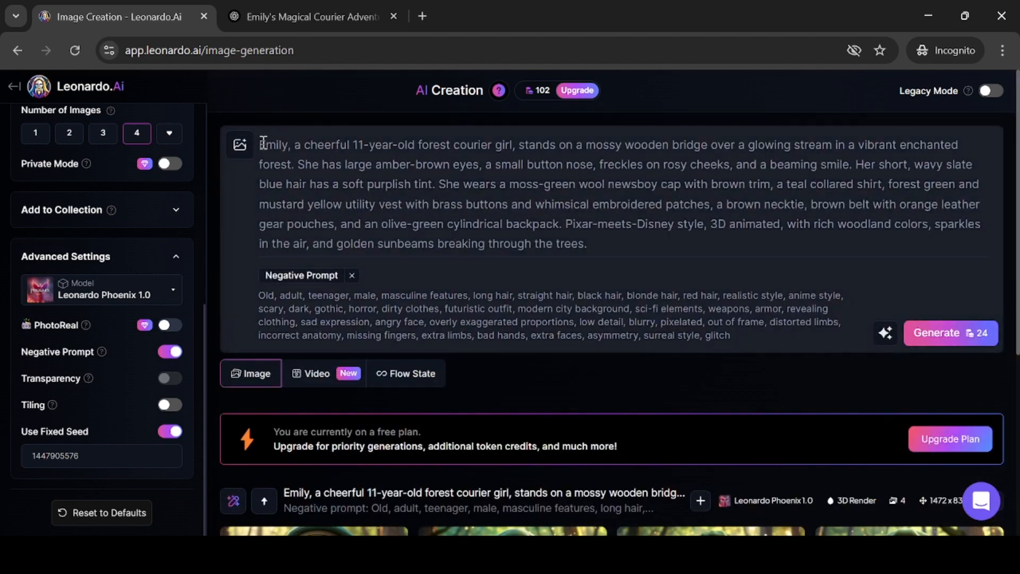
left_click_drag(264, 143, 597, 241)
key("ctrl+v")
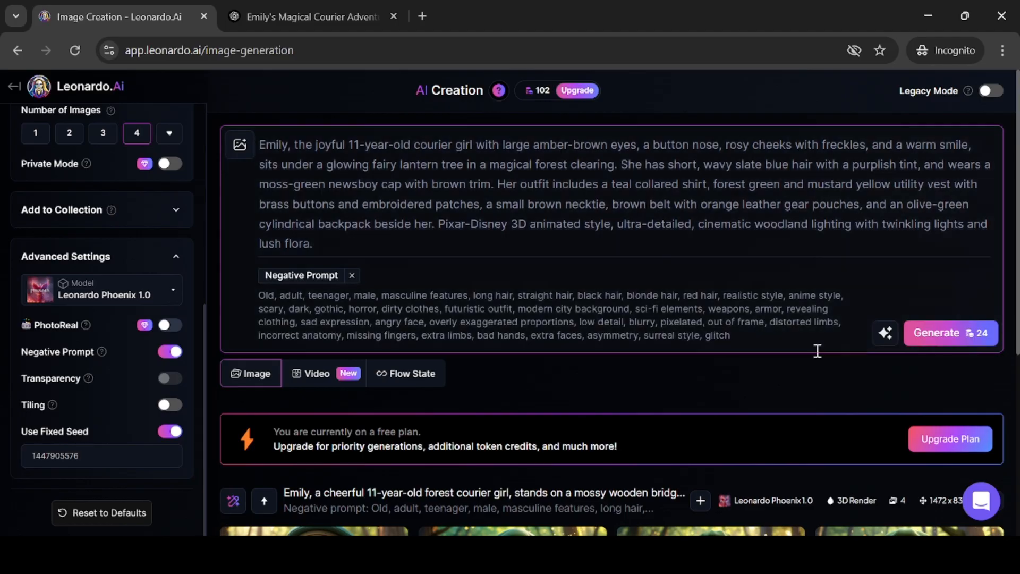
Generate images from the fairy lantern tree prompt and scroll down to the new results
left_click(951, 332)
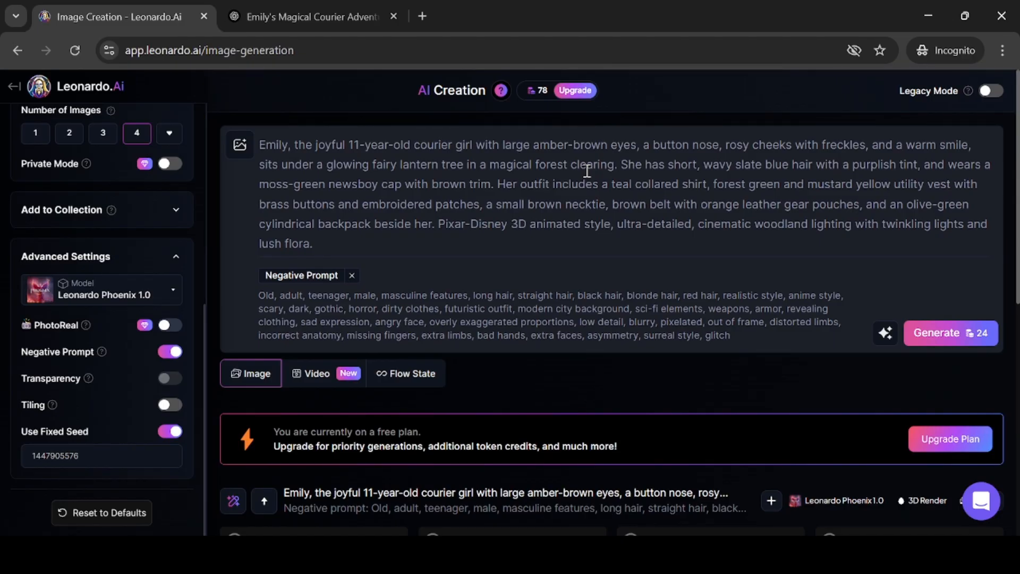
scroll(584, 171, "down", 6)
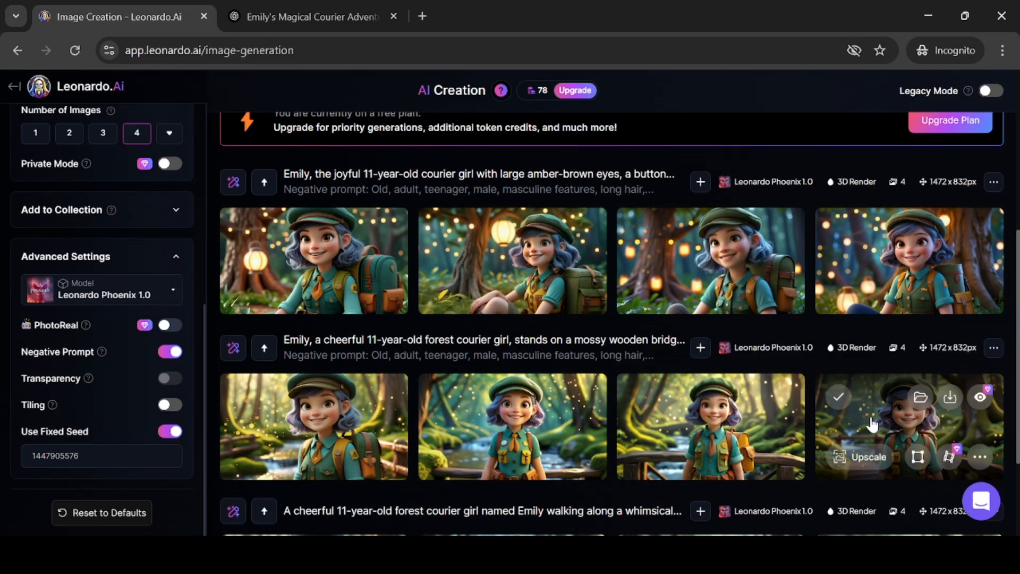
In the ChatGPT conversation, select the text of Prompt 4: Crossing Paths with a Talking Fox
left_click(295, 16)
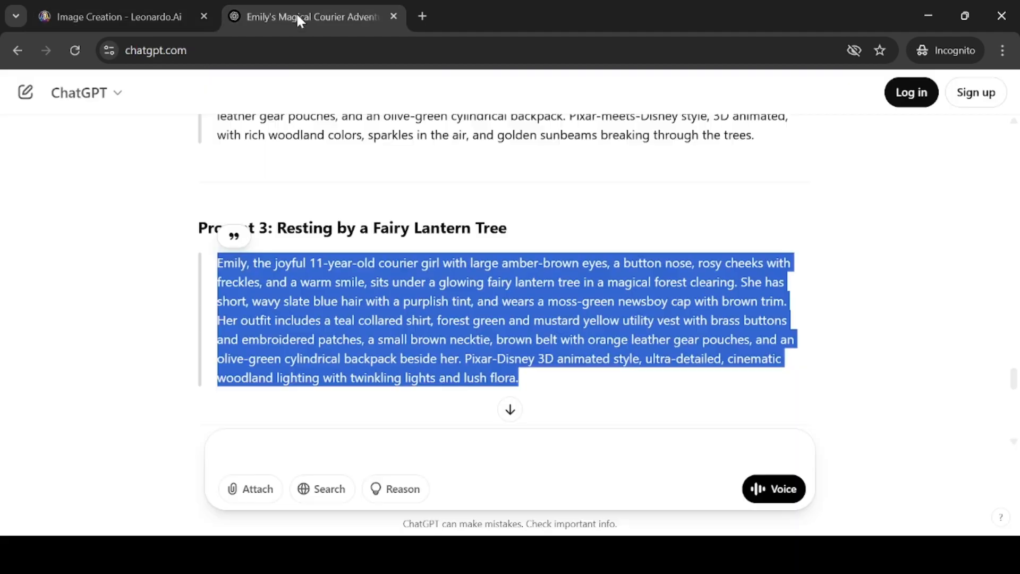
scroll(546, 224, "down", 4)
scroll(551, 233, "down", 2)
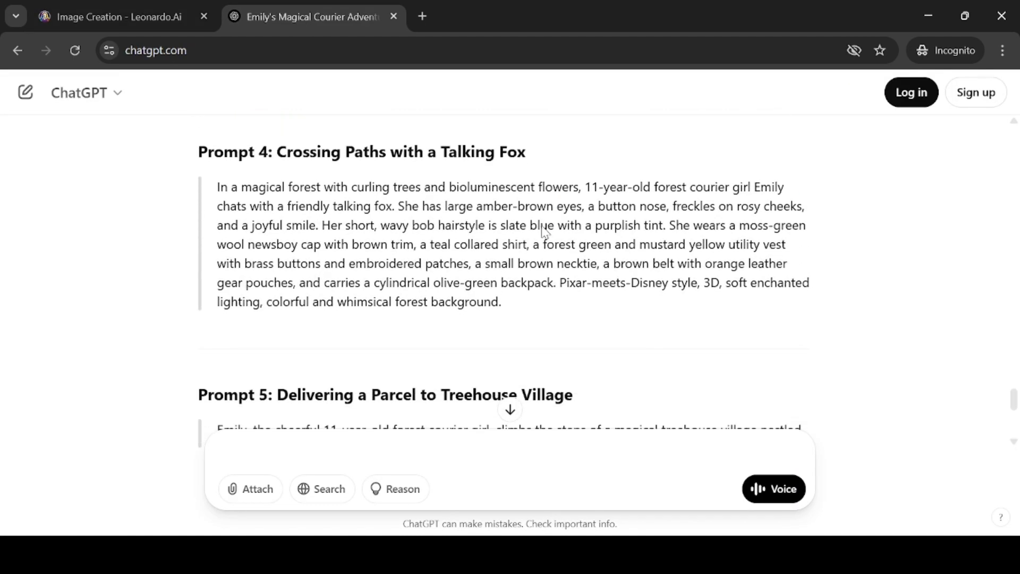
left_click_drag(218, 187, 514, 314)
key("ctrl+c")
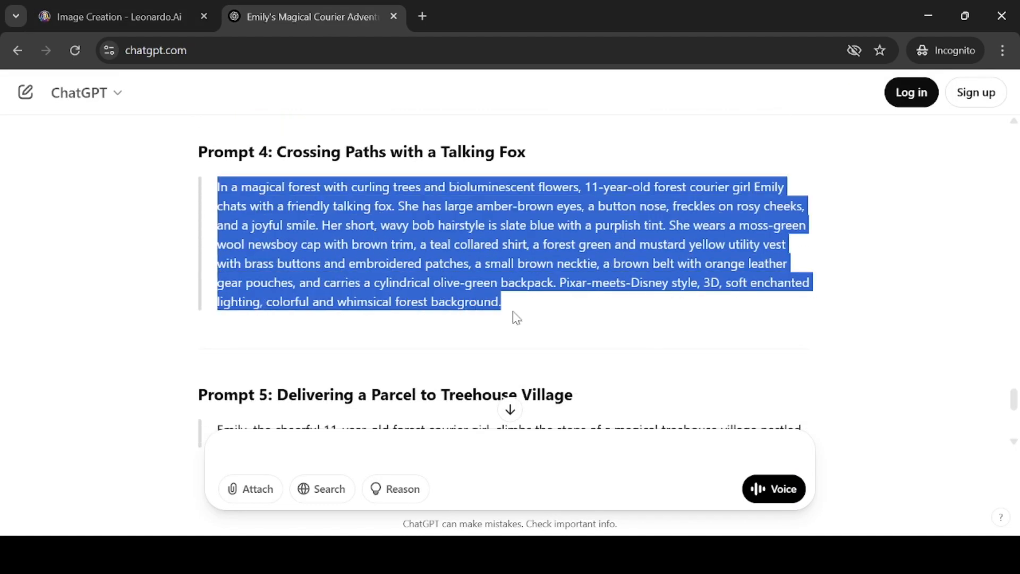
Replace the image prompt with the copied talking-fox prompt and generate the images
left_click(138, 16)
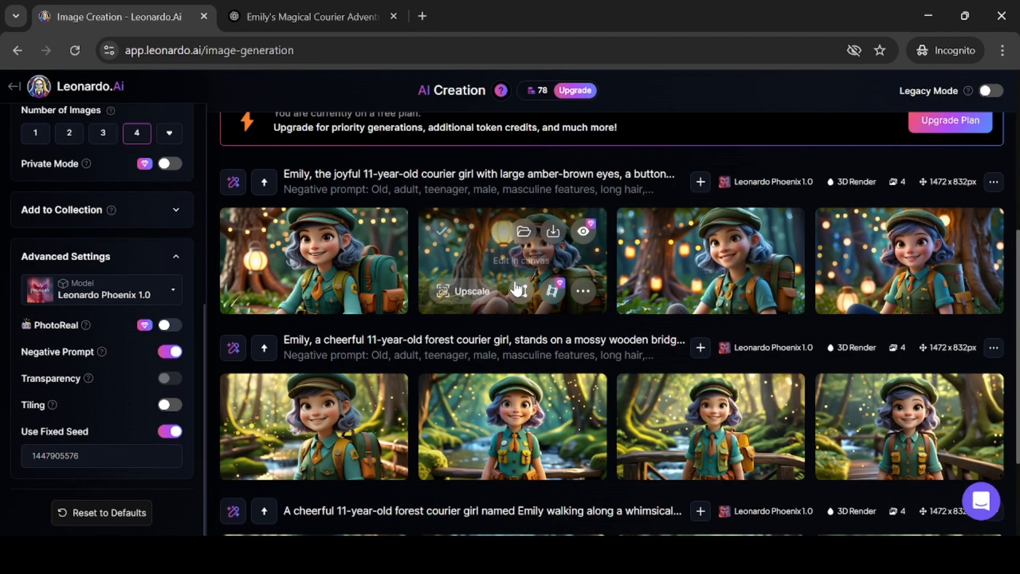
scroll(462, 242, "up", 6)
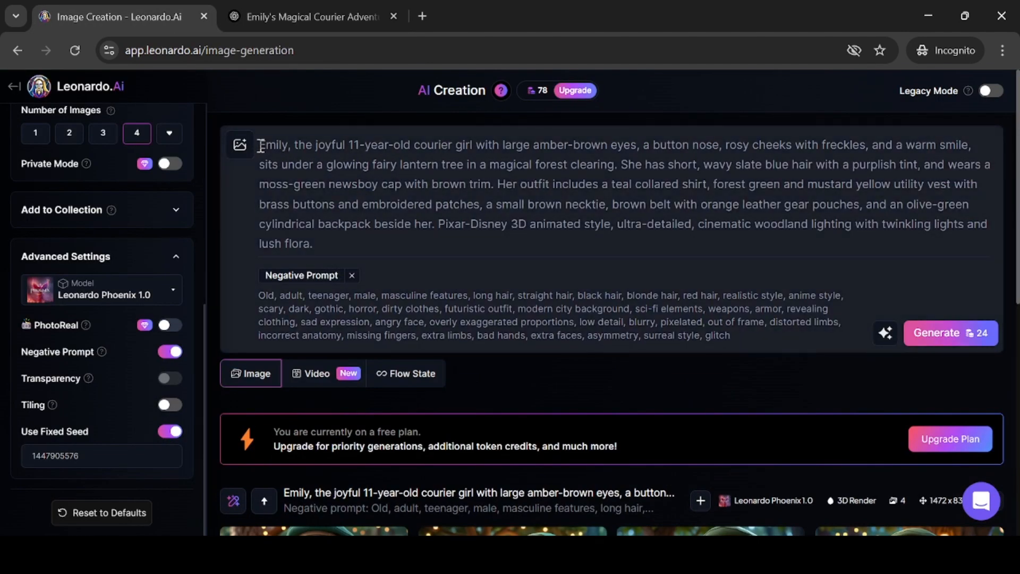
left_click_drag(261, 146, 315, 239)
key("ctrl+v")
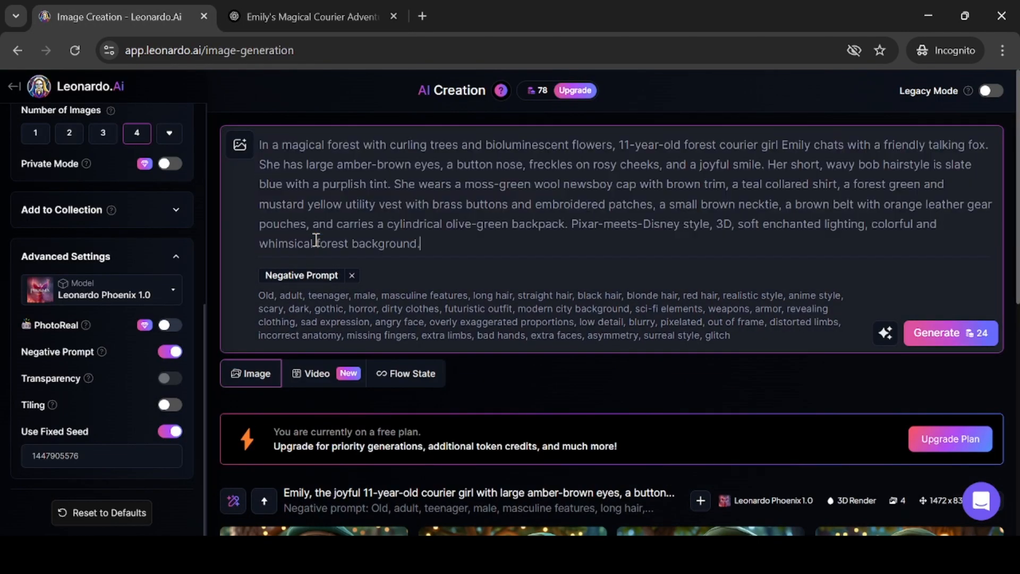
left_click(950, 333)
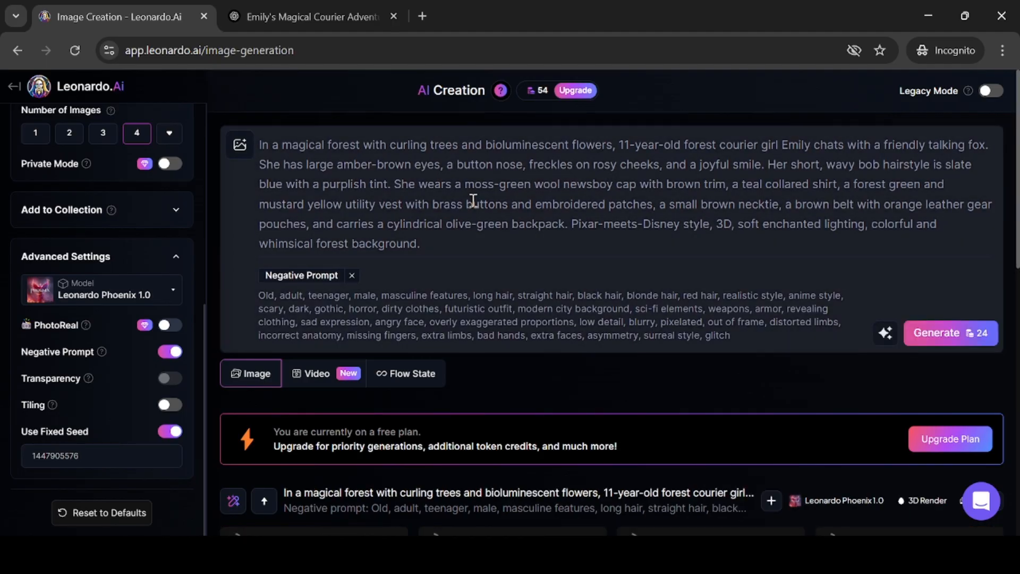
Open one of the fox images in the viewer to inspect it, close it, and scroll through the results
scroll(473, 201, "down", 5)
scroll(532, 181, "up", 2)
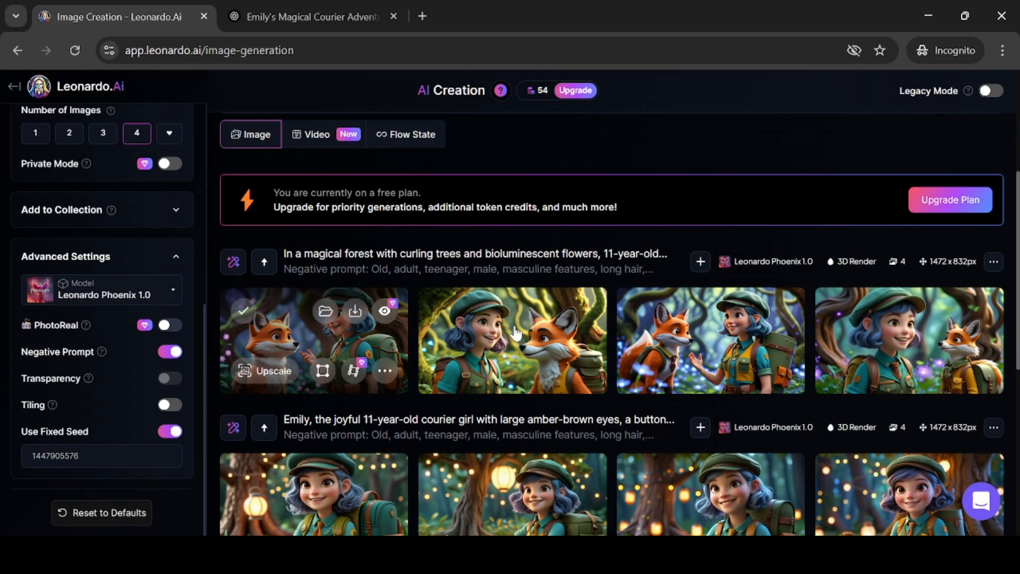
left_click(311, 340)
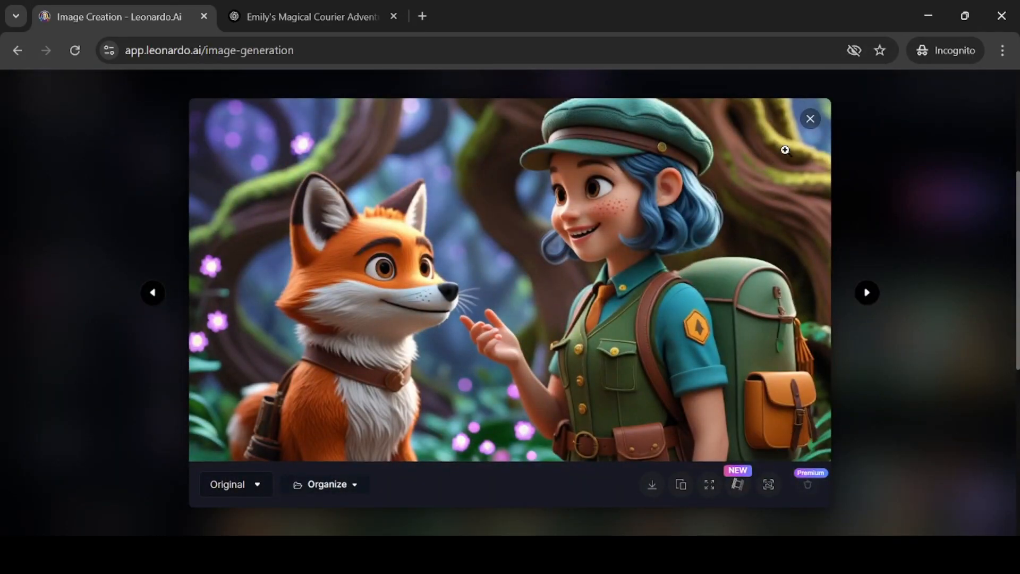
left_click(811, 119)
scroll(546, 273, "down", 3)
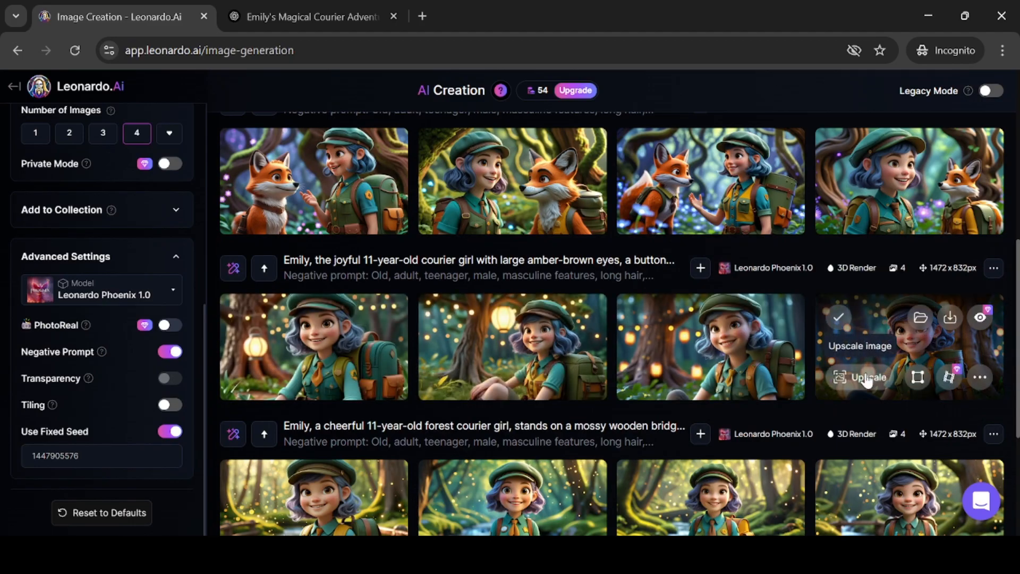
scroll(611, 400, "up", 5)
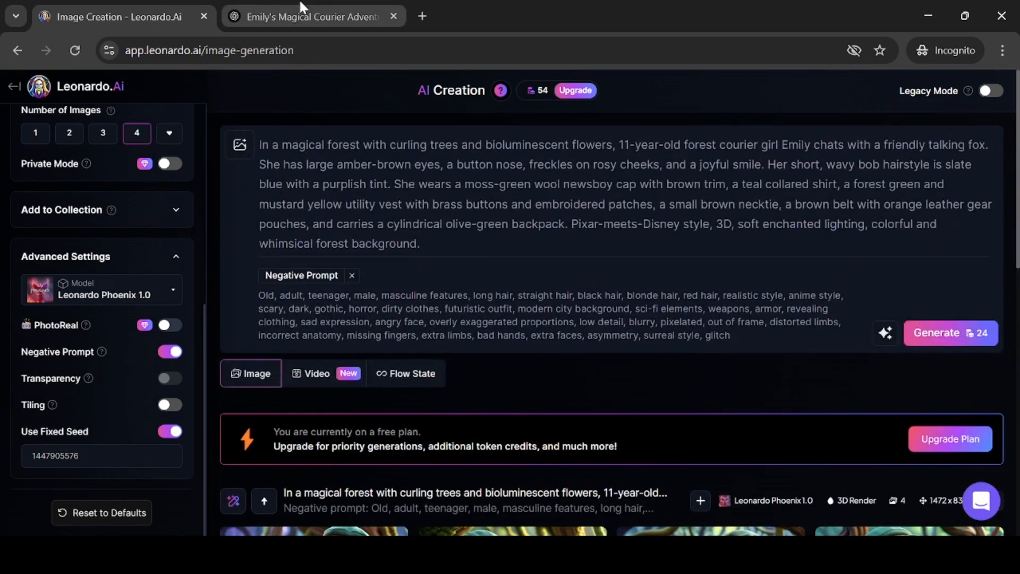
In ChatGPT, select the text of Prompt 5: Delivering a Parcel to Treehouse Village
left_click(292, 16)
scroll(383, 238, "down", 3)
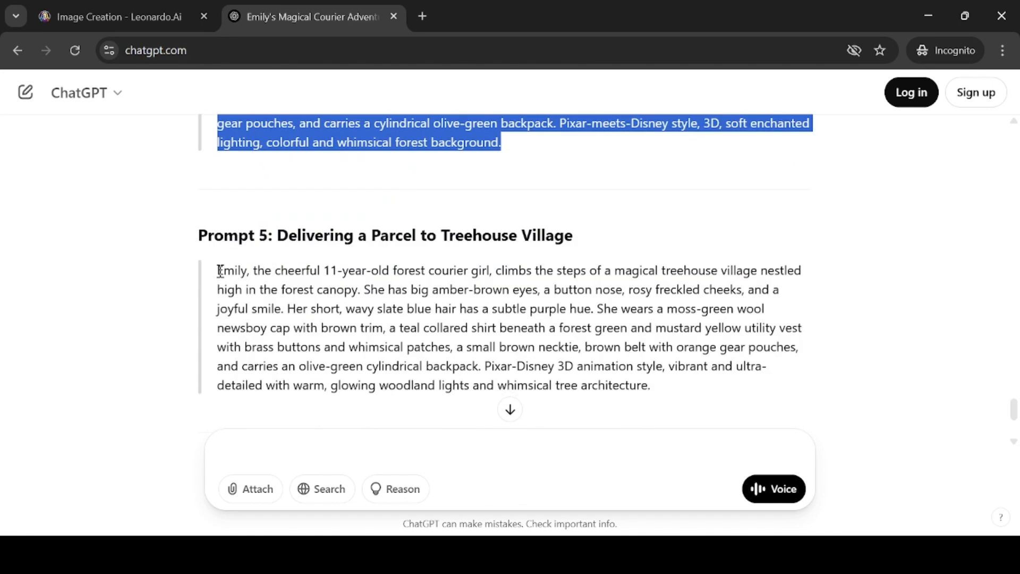
left_click_drag(218, 271, 665, 394)
key("ctrl+c")
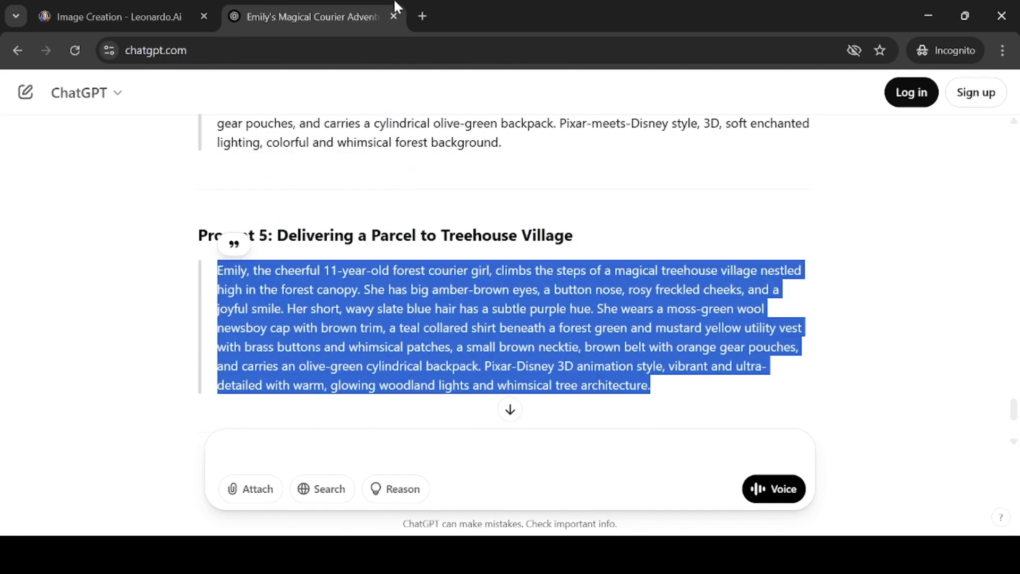
Replace the image prompt with the treehouse village prompt and generate the images
left_click(126, 20)
triple_click(409, 191)
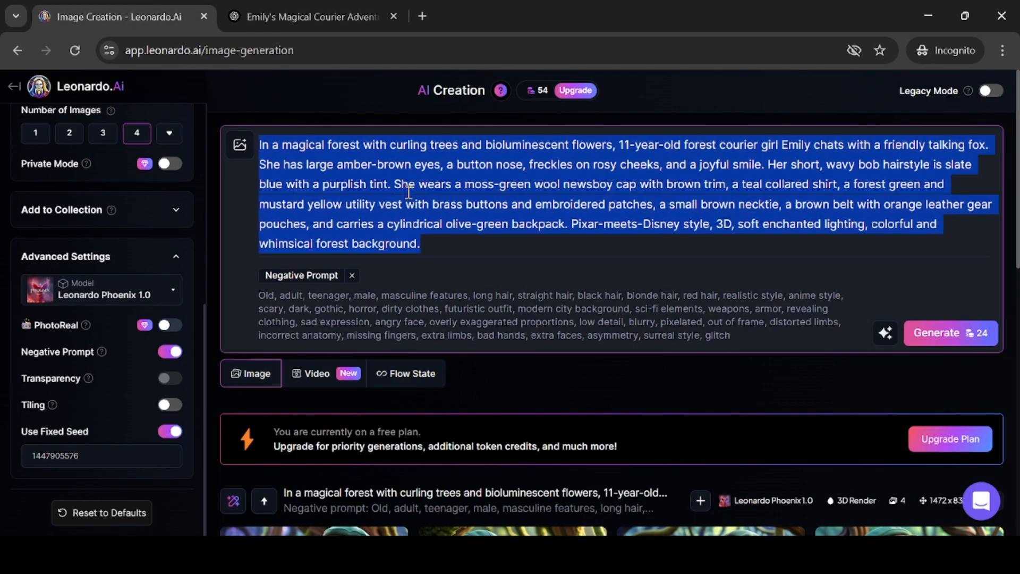
key("ctrl+v")
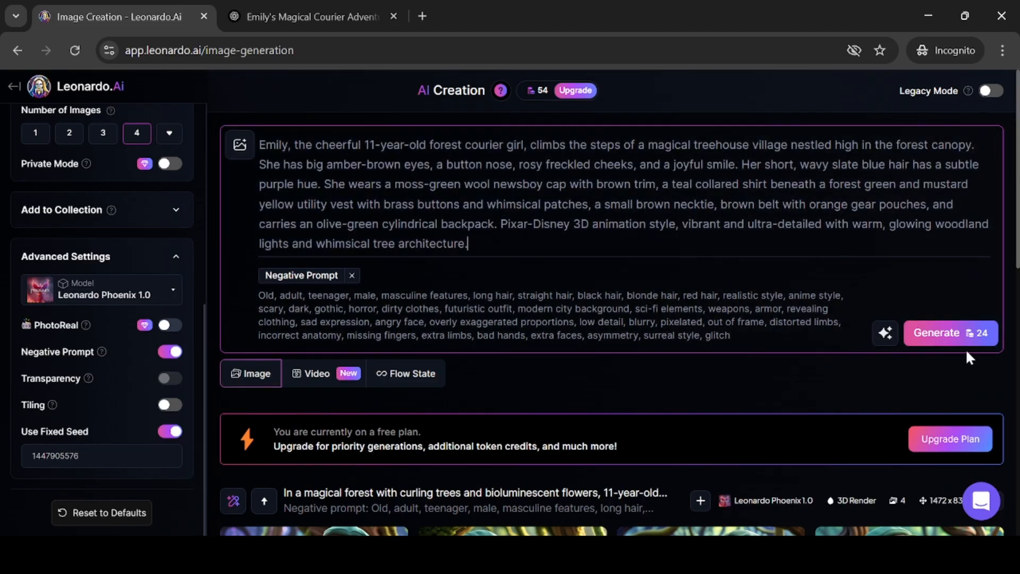
left_click(930, 332)
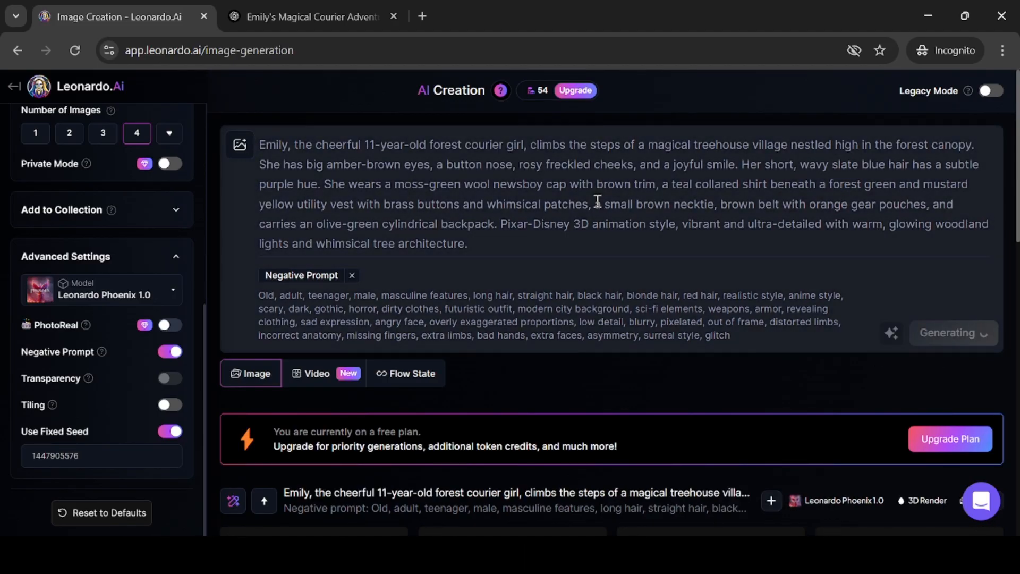
scroll(596, 201, "down", 6)
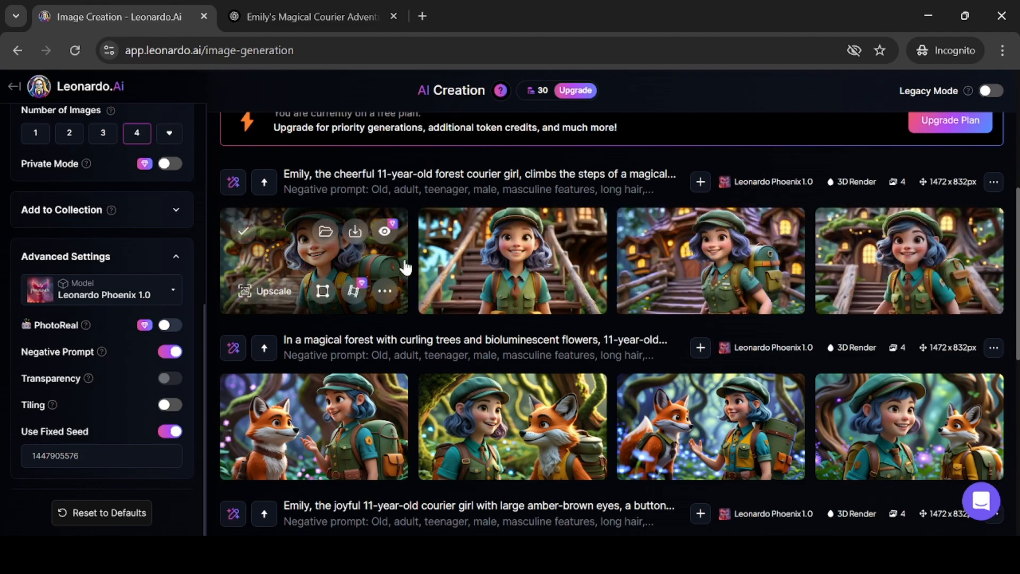
Ask ChatGPT: "can you generate one additional image prompt with many other animals around Emily."
left_click(282, 25)
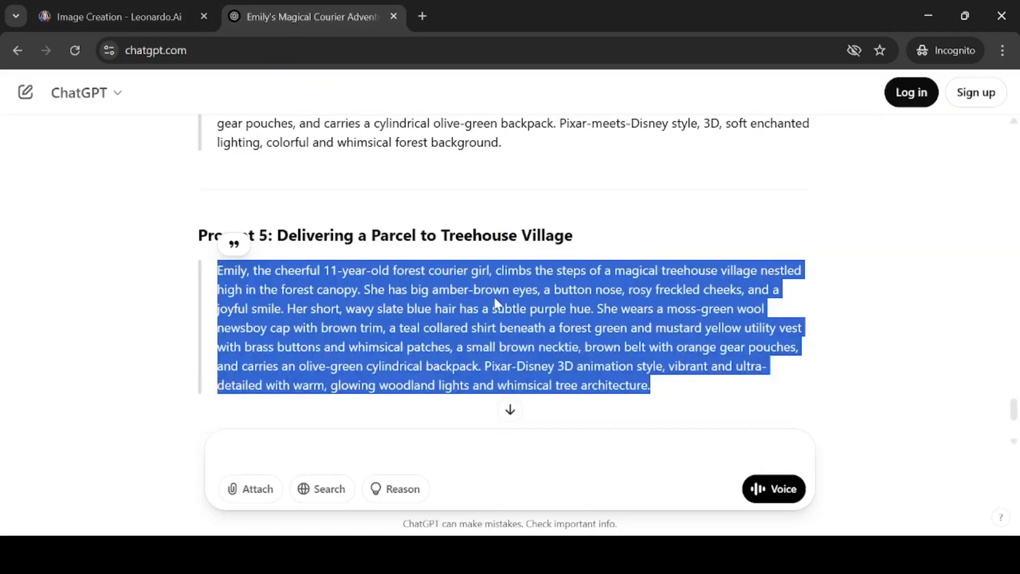
scroll(475, 292, "down", 4)
scroll(474, 292, "up", 2)
left_click(421, 448)
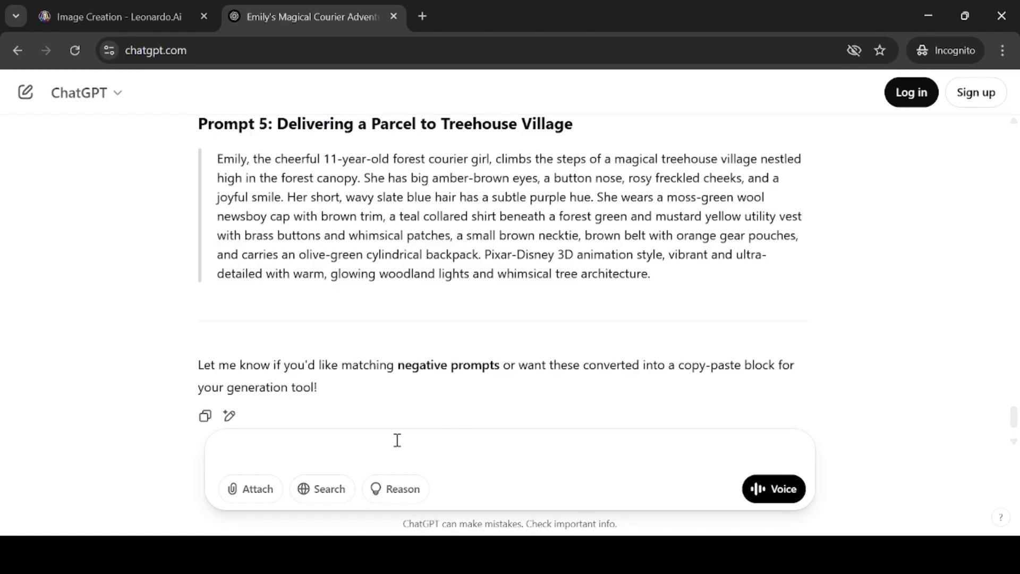
type("can")
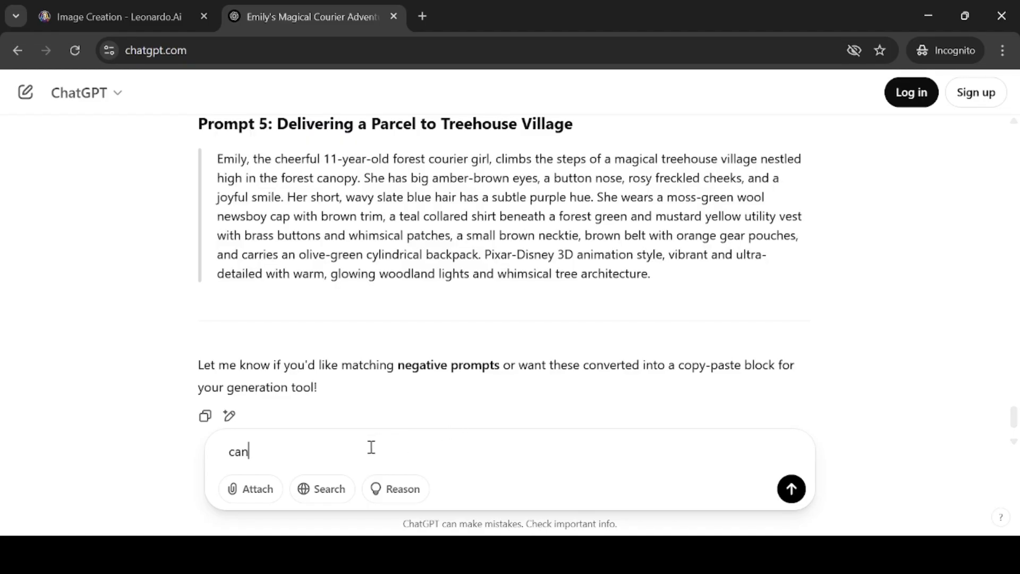
type(" you generate ")
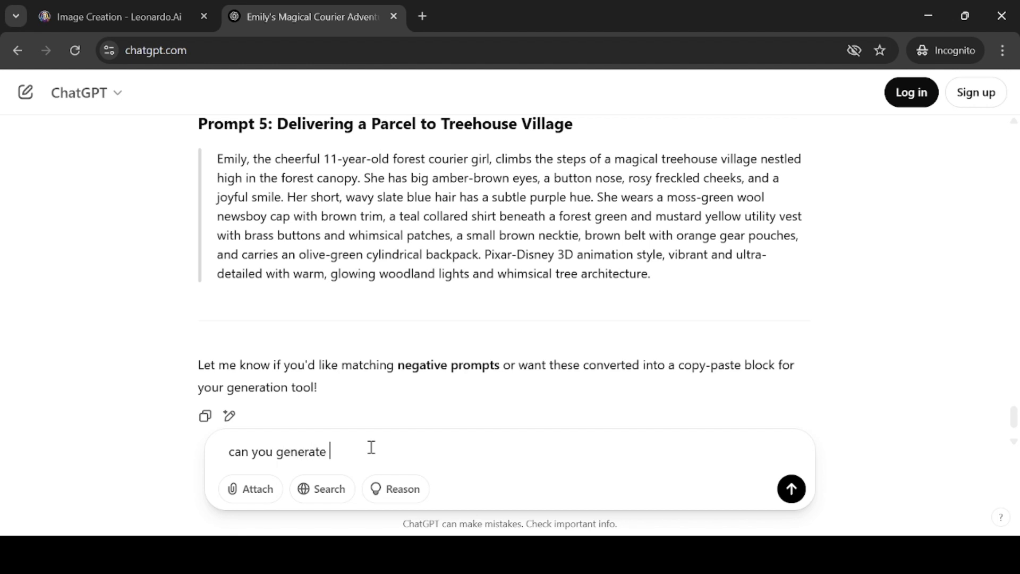
type("one adtional image prompt")
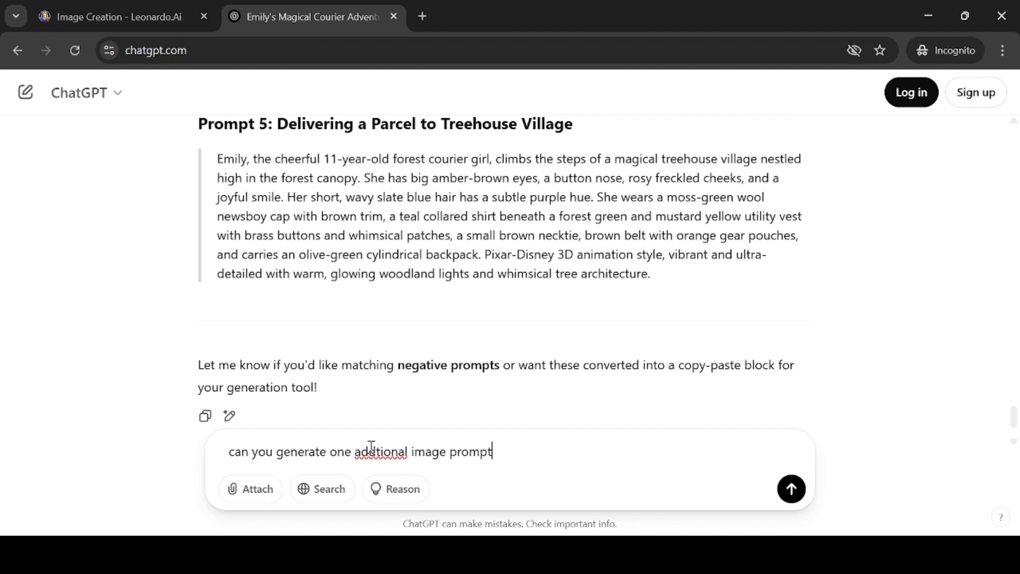
type(" with many other am")
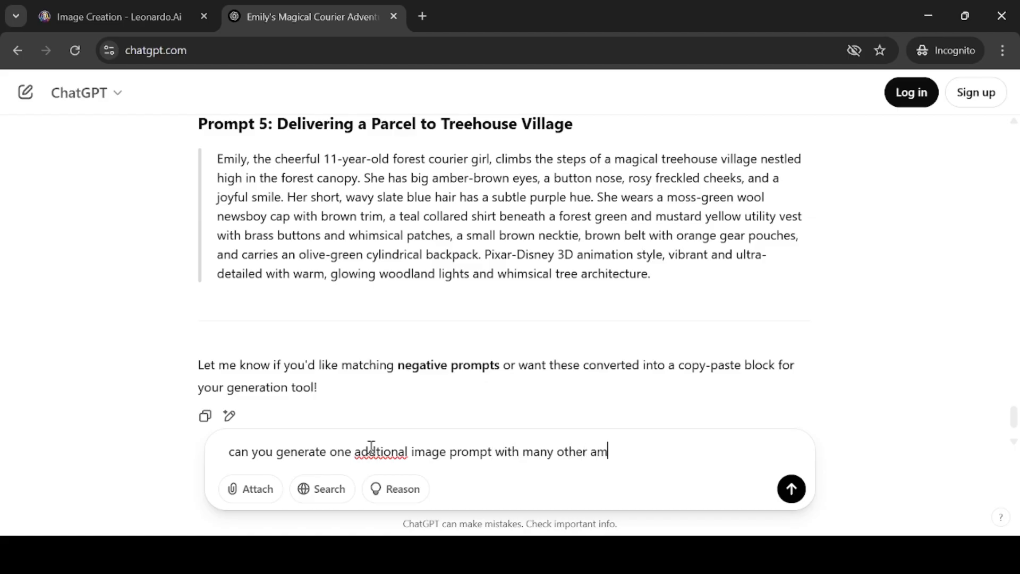
key("BackSpace")
type("nimals arounf")
key("BackSpace")
type("d Emily.")
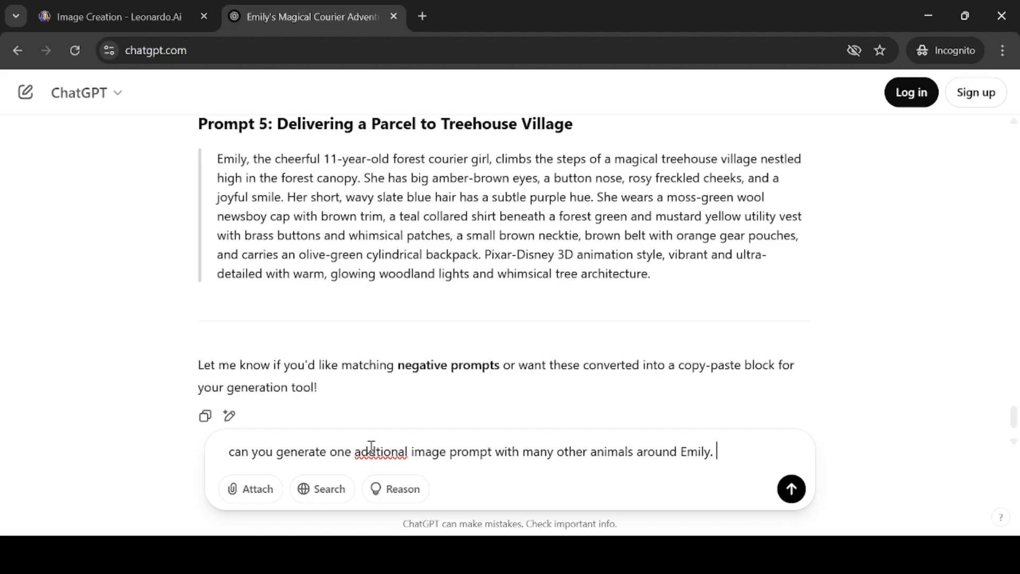
double_click(371, 451)
type("additional")
left_click(746, 458)
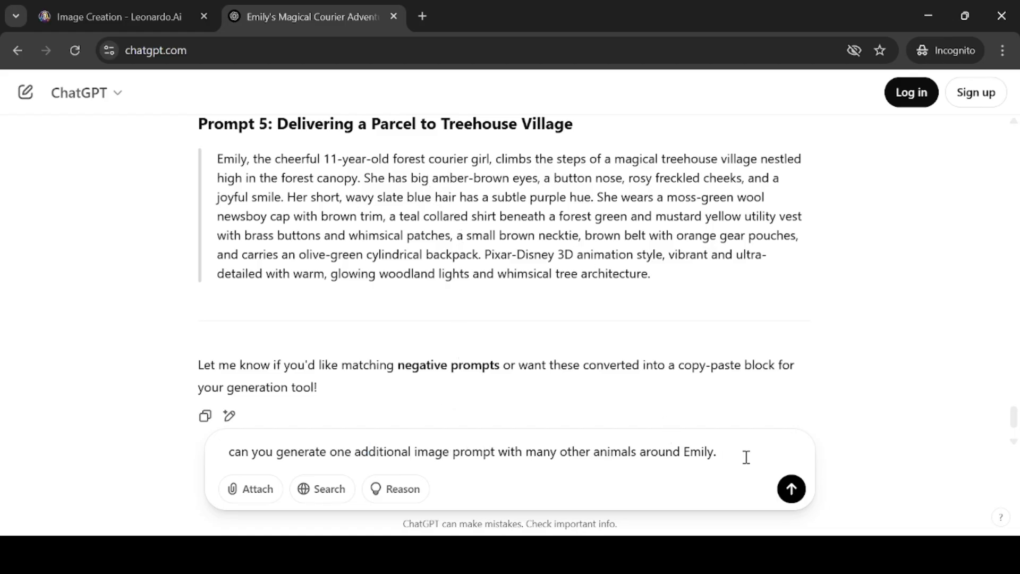
key("Return")
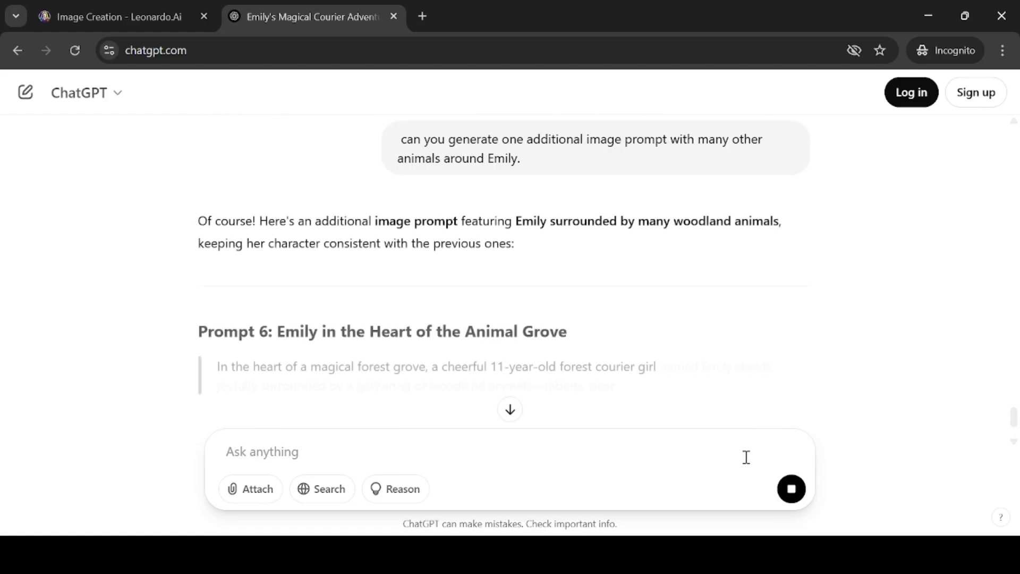
Select the text of the new Prompt 6: Emily in the Heart of the Animal Grove
scroll(585, 319, "down", 3)
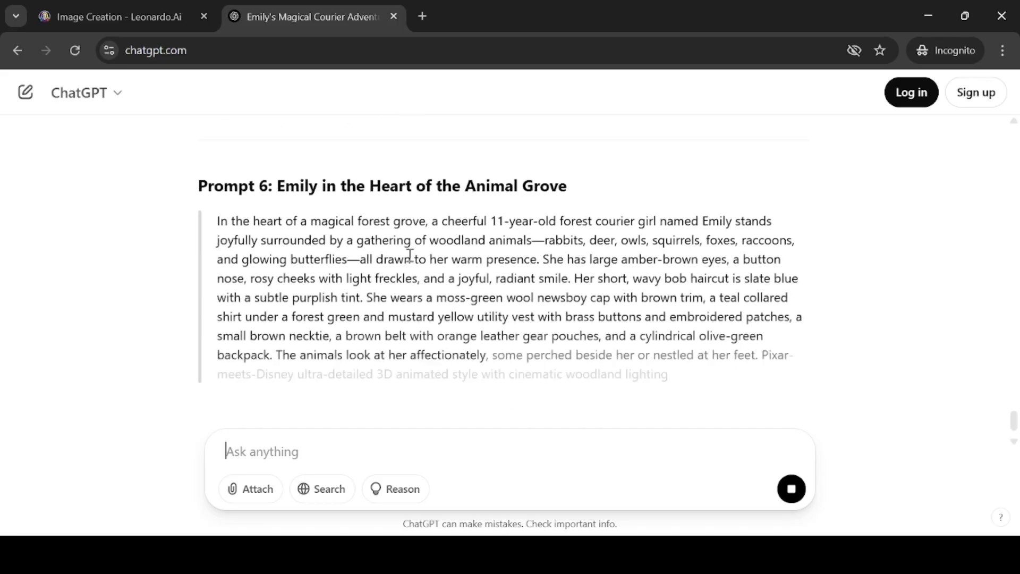
left_click_drag(218, 222, 536, 288)
scroll(483, 287, "down", 3)
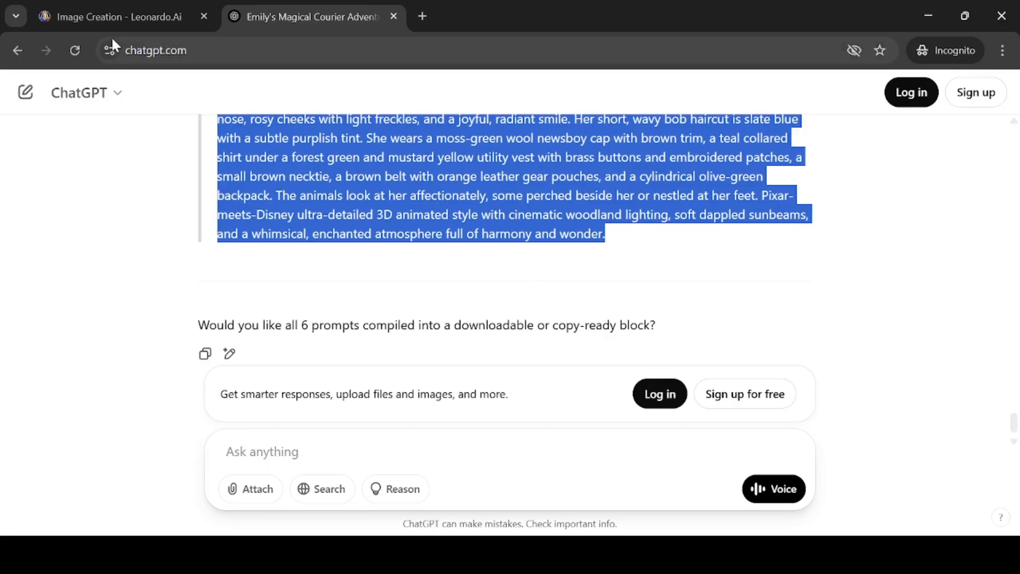
Replace the image prompt with the animal grove prompt and try to generate the images
left_click(110, 23)
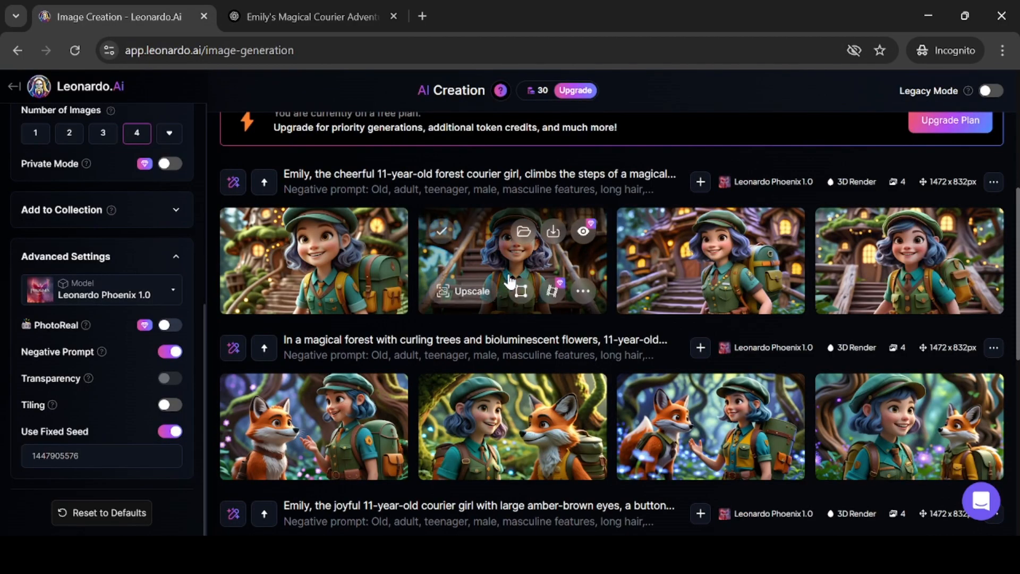
scroll(508, 279, "up", 6)
left_click_drag(479, 244, 237, 143)
type("In the heart of a magical forest grove, a cheerful 11-year-old forest courier girl named Emily stands joyfully surrounded by a gathering of woodland animals—rabbits, deer, owls, squirrels, foxes, raccoons, and glowing butterflies—all drawn to her warm presence. She has large amber-brown eyes, a button nose, rosy cheeks with light freckles, and a joyful, radiant smile. Her short, wavy bob haircut is slate blue with a subtle purplish tint. She wears a moss-green wool newsboy cap with brown trim, a teal collared shirt under a forest green and mustard yellow utility vest with brass buttons and embroidered patches, a small brown necktie, a brown belt with orange leather gear pouches, and a cylindrical olive-green backpack. The animals look at her affectionately, some perched beside her or nestled at her feet. Pixar-meets-Disney ultra-detailed 3D animated style with cinematic woodland lighting, soft dappled sunbeams, and a whimsical, enchanted atmosphere full of harmony and wonder.")
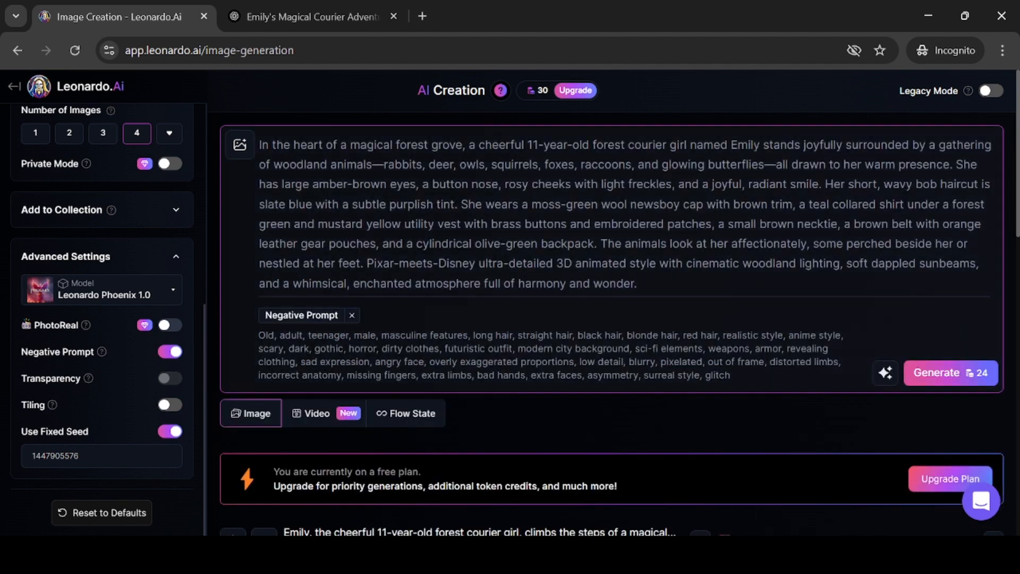
left_click(951, 375)
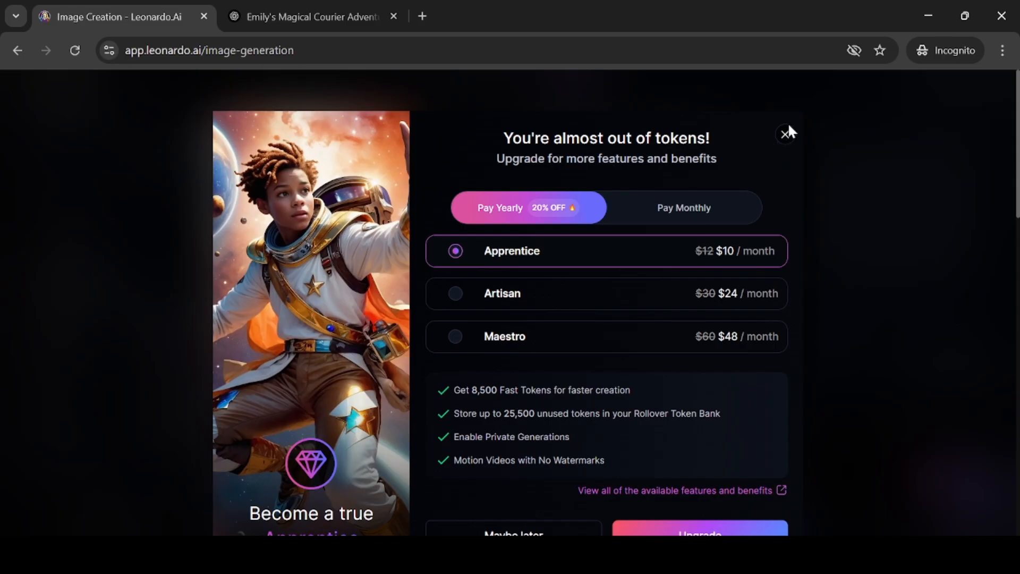
Open a new incognito tab and go to leonardo.ai
left_click(425, 16)
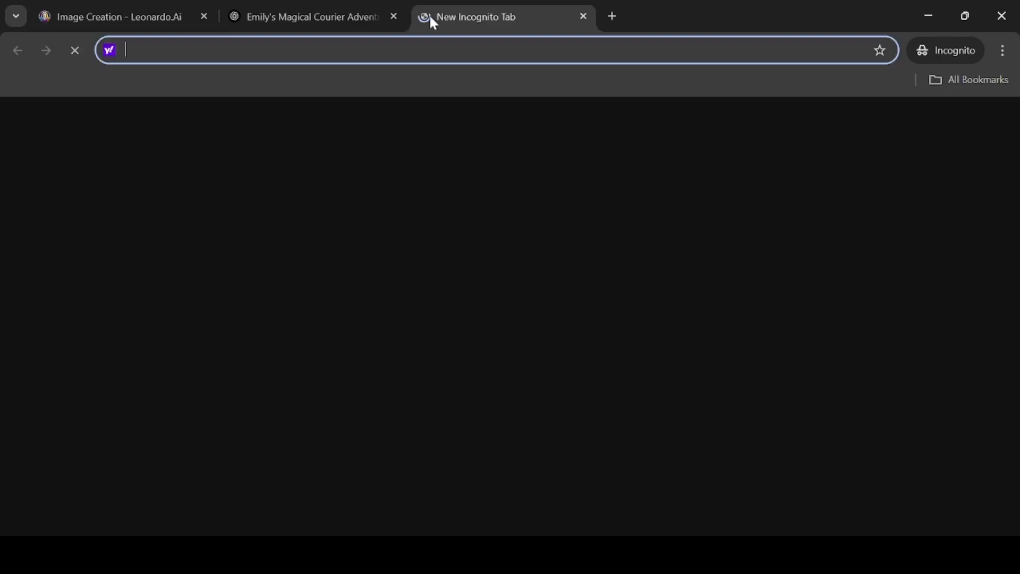
type("g")
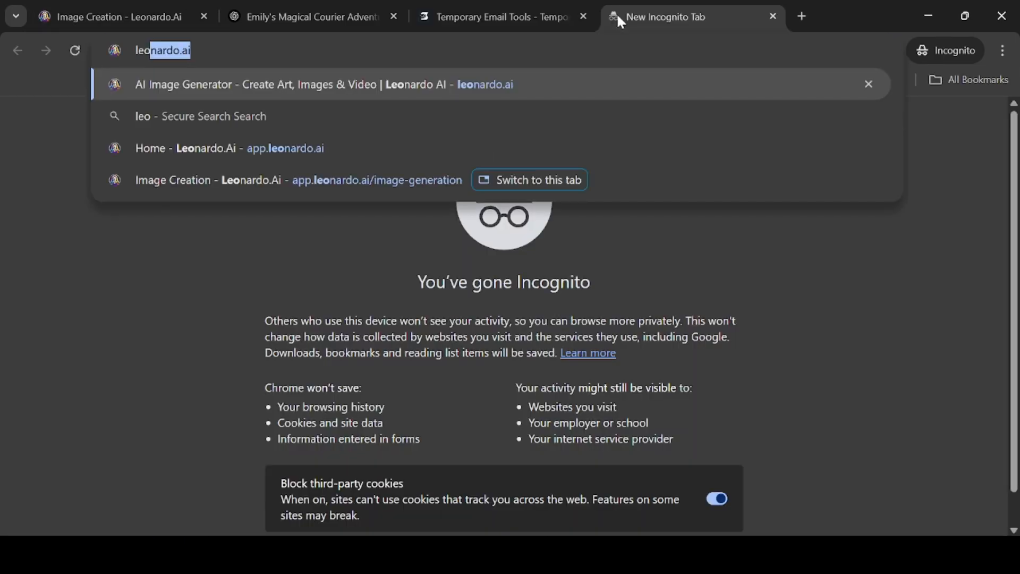
left_click(1003, 51)
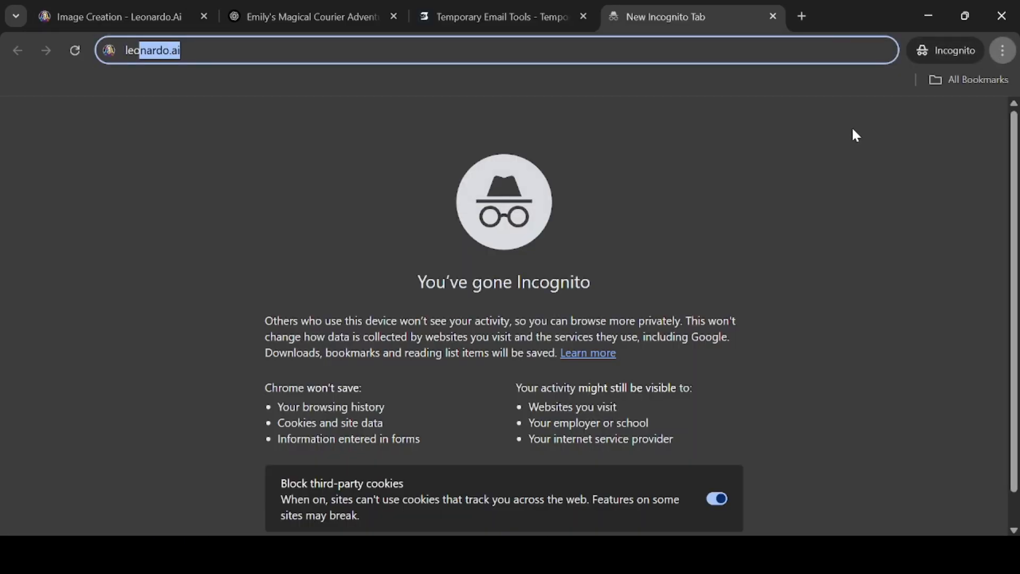
key("Return")
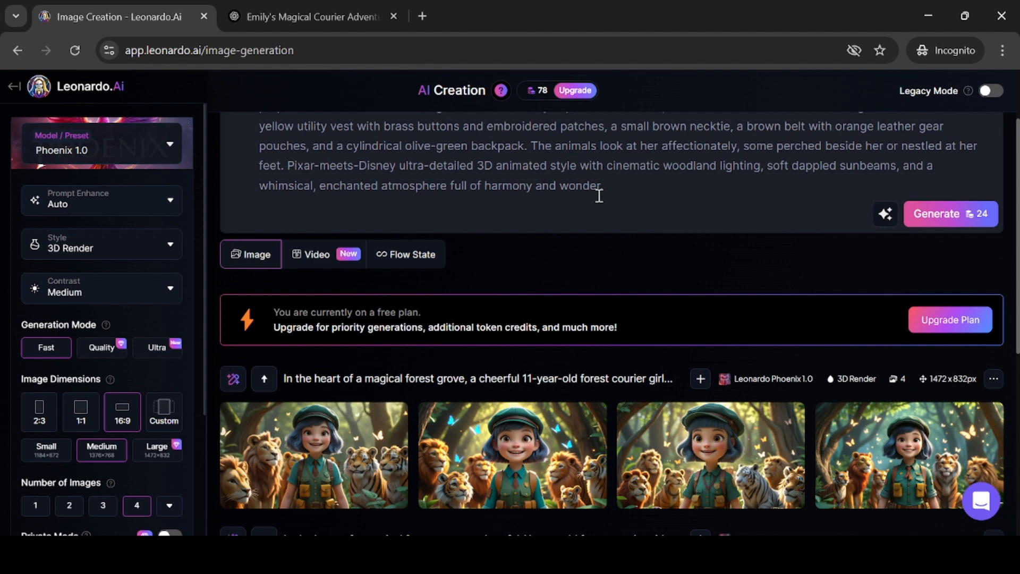
Select the full Prompt 6 animal grove text in ChatGPT and return to the Leonardo image generation tab
scroll(599, 195, "up", 2)
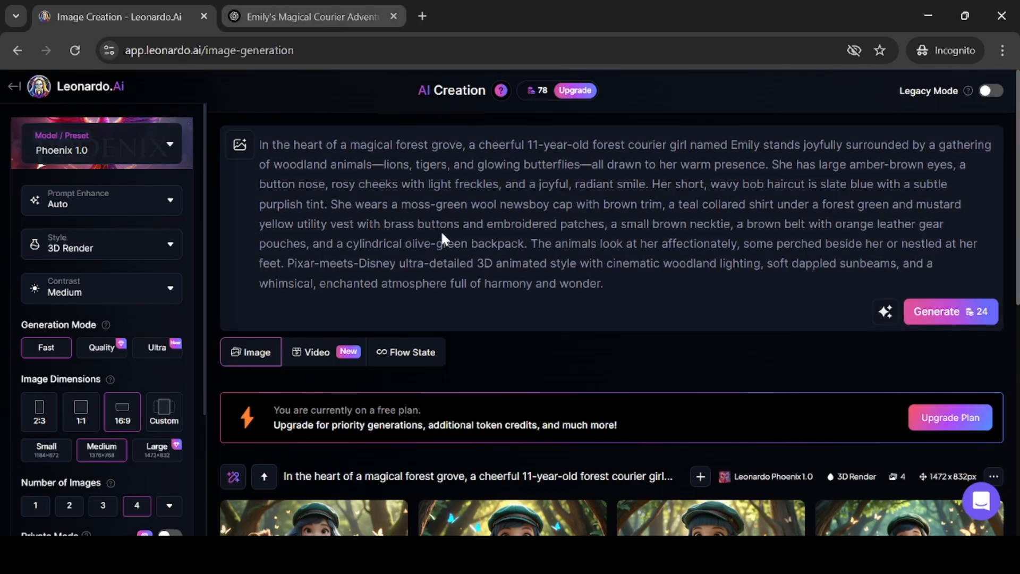
key("ctrl+Tab")
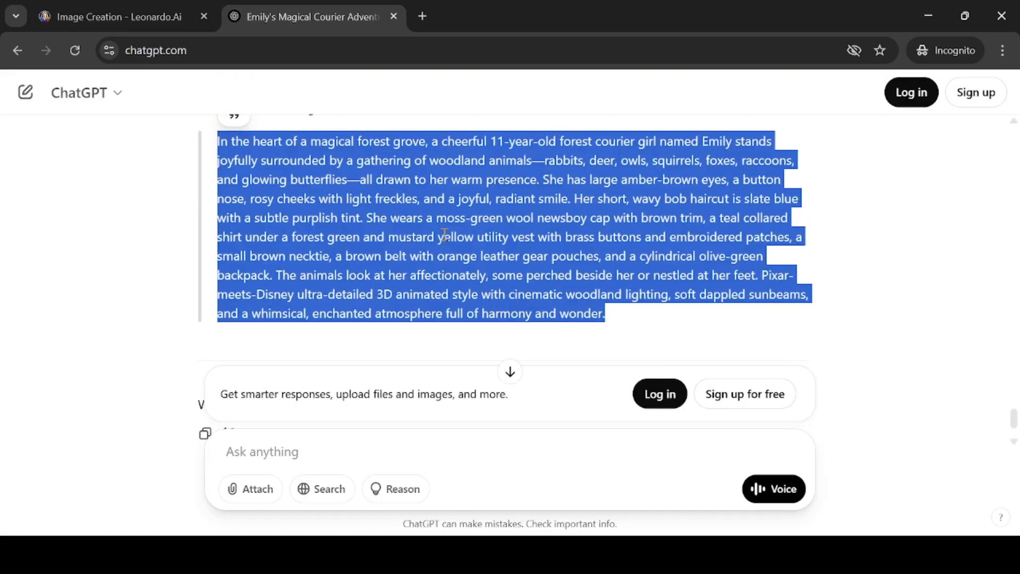
left_click(445, 235)
scroll(404, 228, "up", 2)
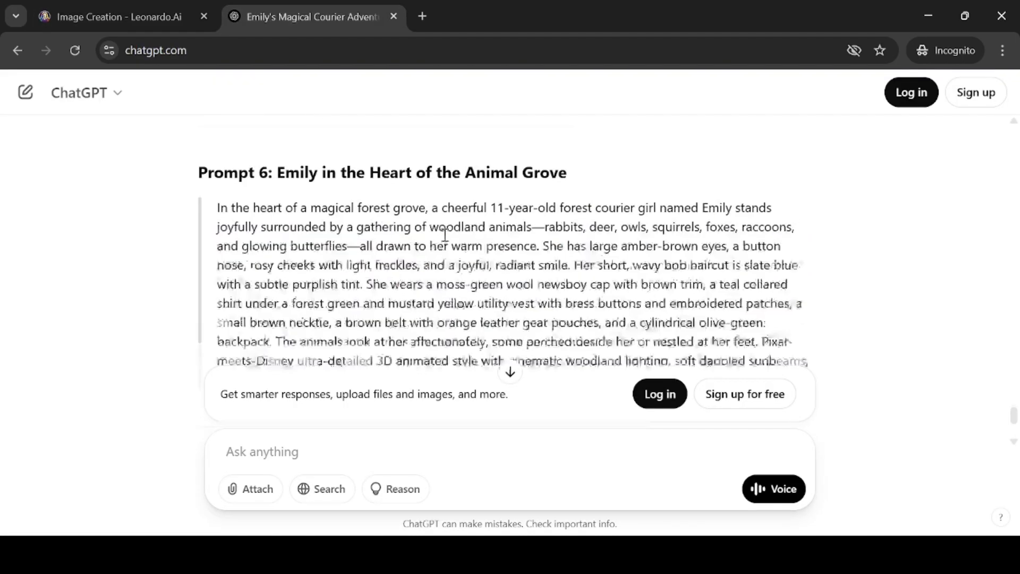
left_click_drag(296, 202, 491, 187)
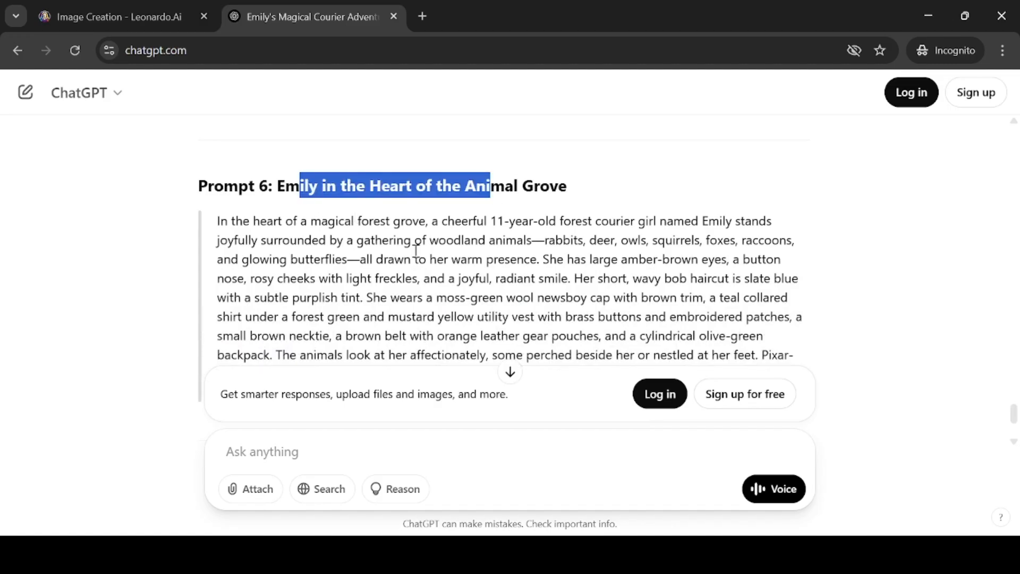
left_click(415, 250)
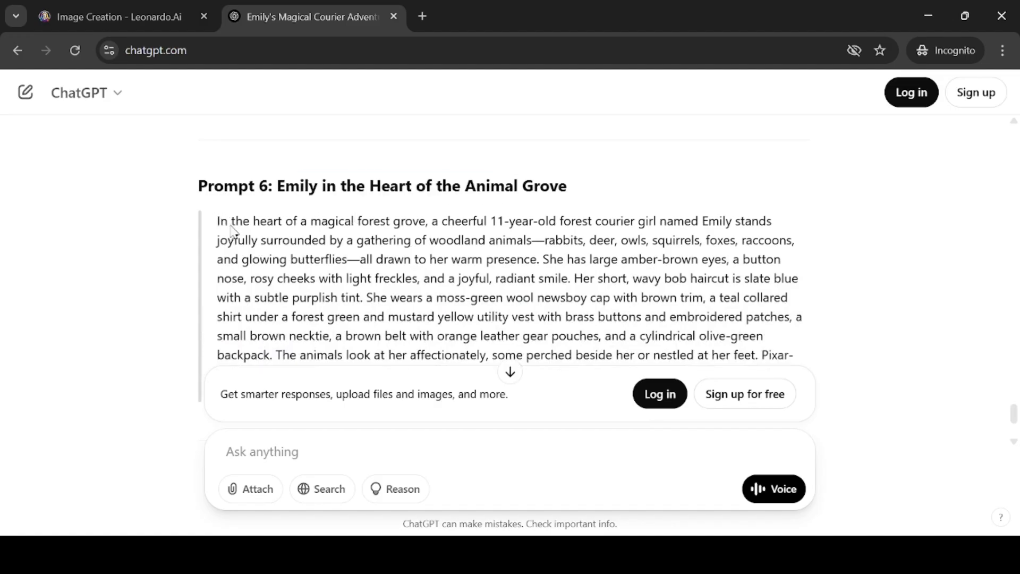
left_click_drag(218, 221, 383, 294)
scroll(389, 292, "down", 2)
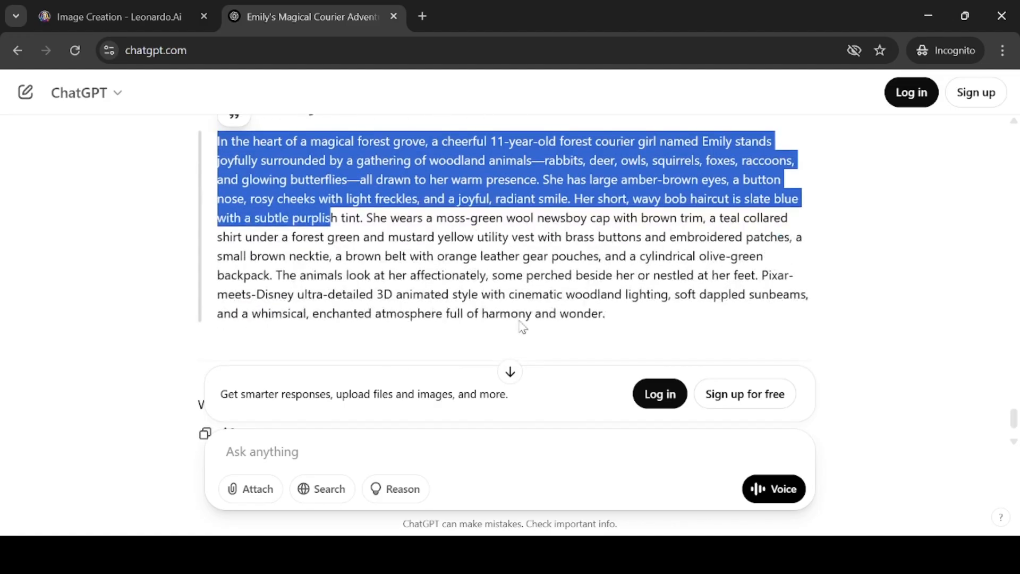
left_click(608, 313, "shift")
key("ctrl+c")
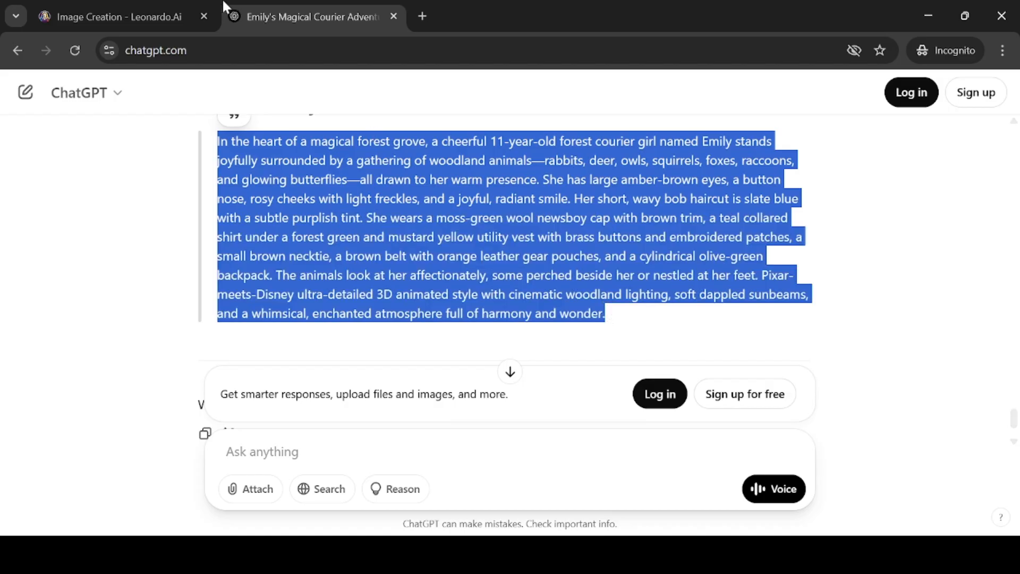
left_click(149, 21)
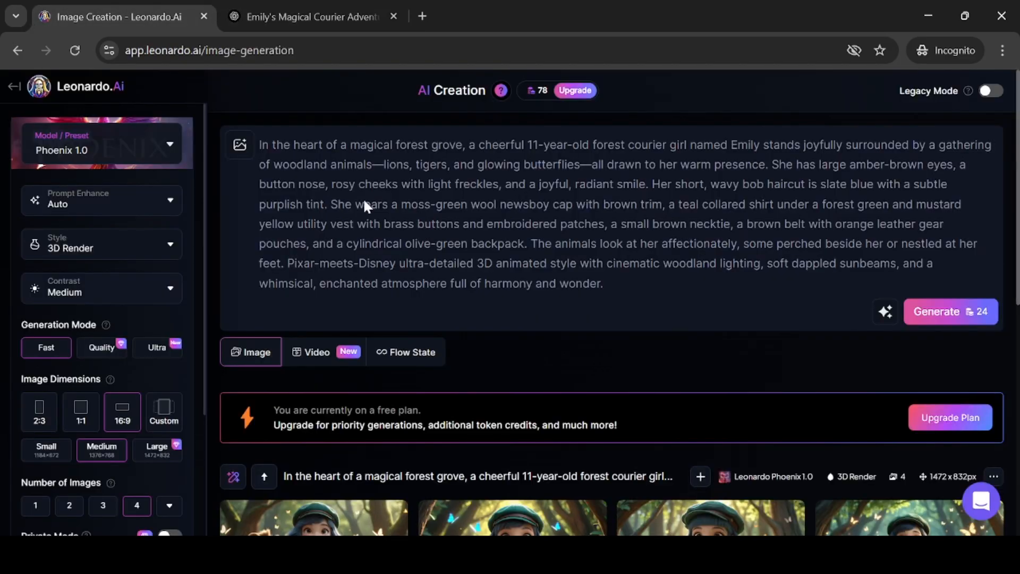
Replace the whole image prompt with the copied animal grove prompt
left_click(263, 144)
left_click_drag(263, 145, 328, 164)
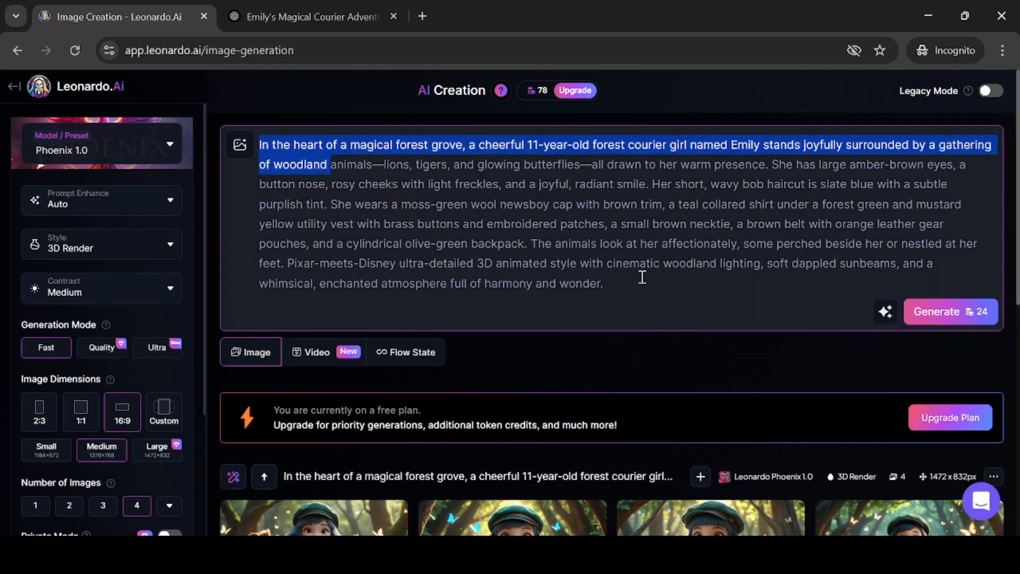
key("ctrl+a")
key("ctrl+v")
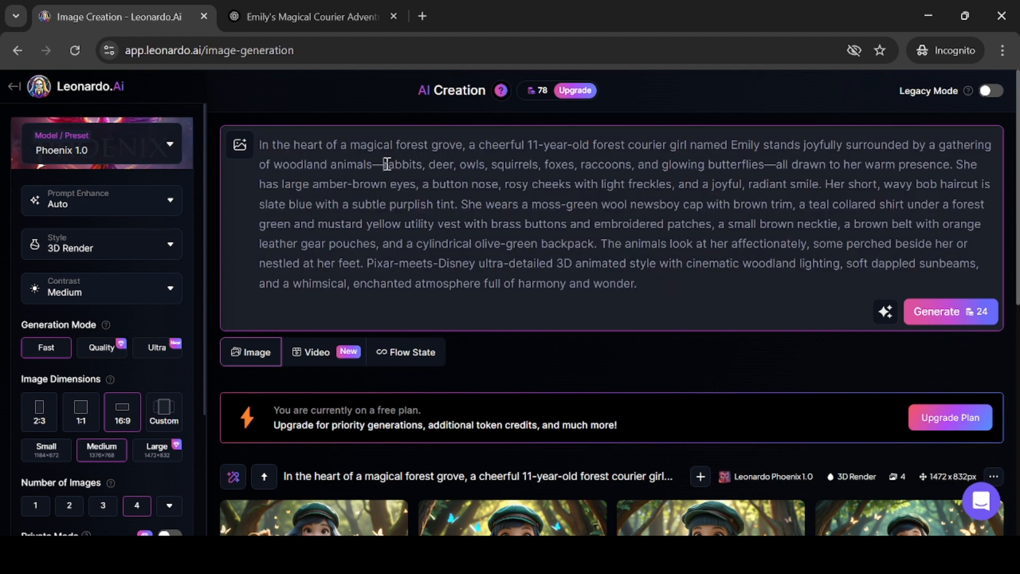
Change the prompt's list of animals to "Elephant, lions, tigers" and generate the images
left_click_drag(387, 164, 628, 160)
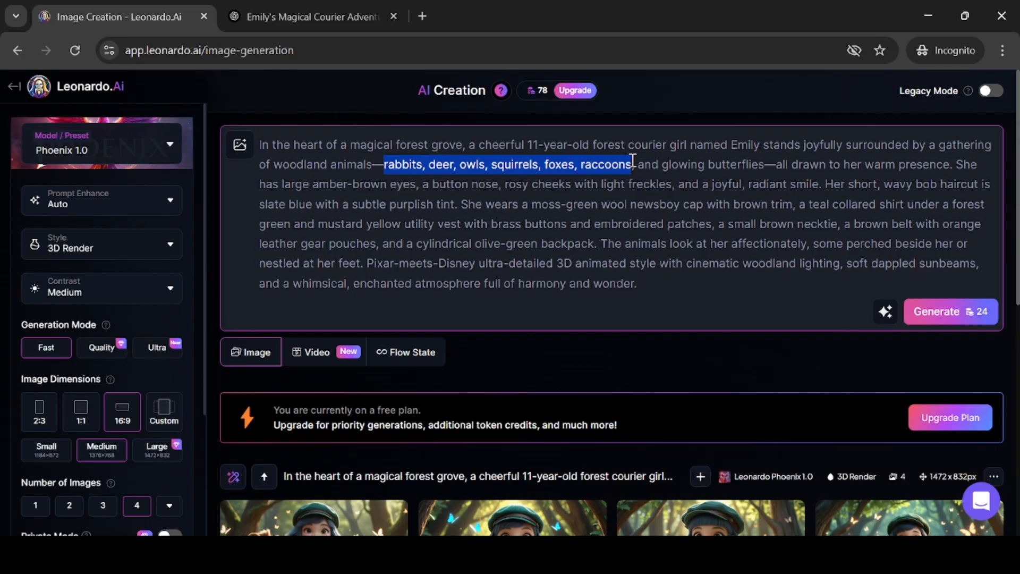
type("Ele")
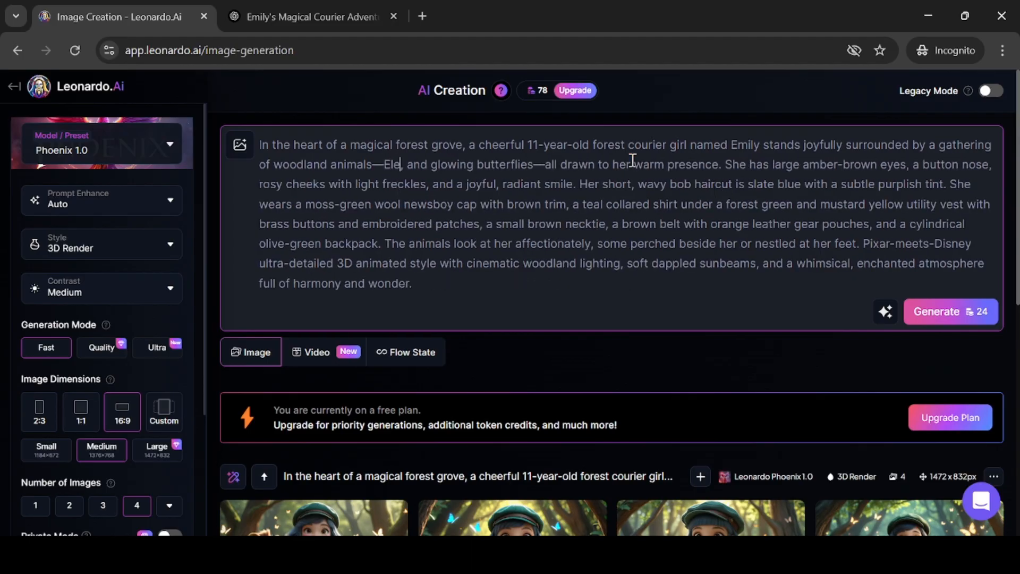
type("phant")
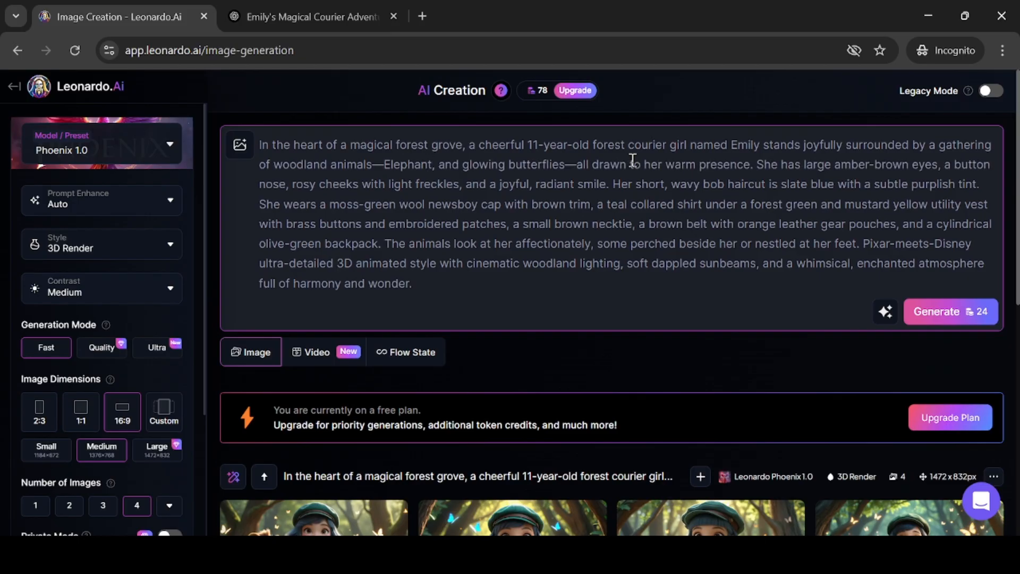
type(", lio")
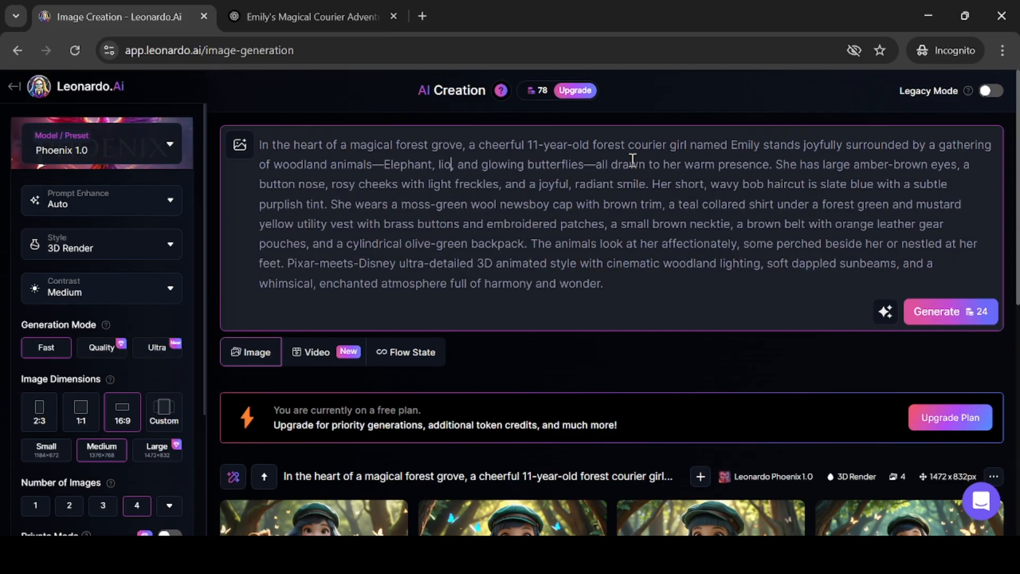
type("ns")
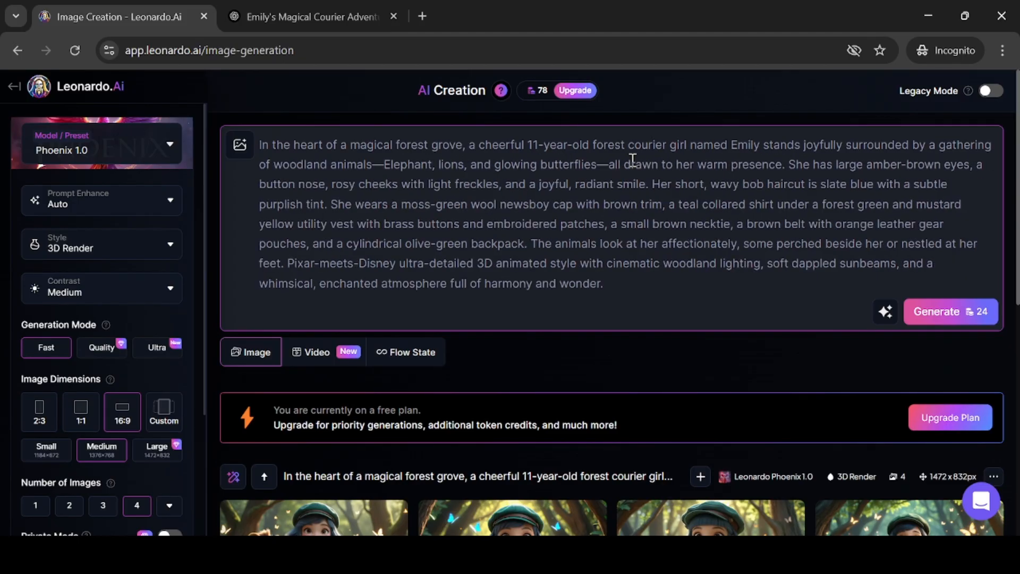
type(", tiger")
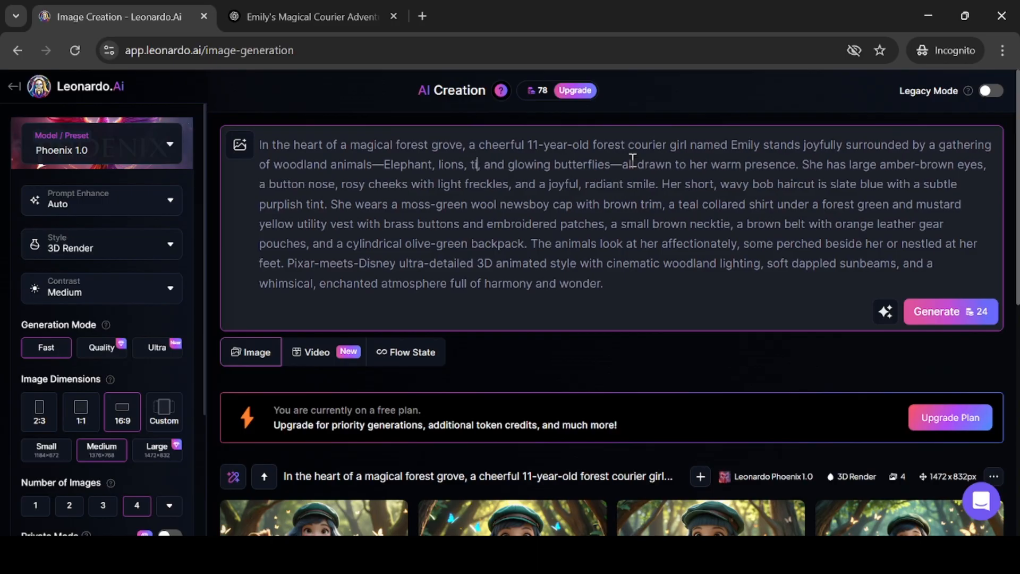
type("s,")
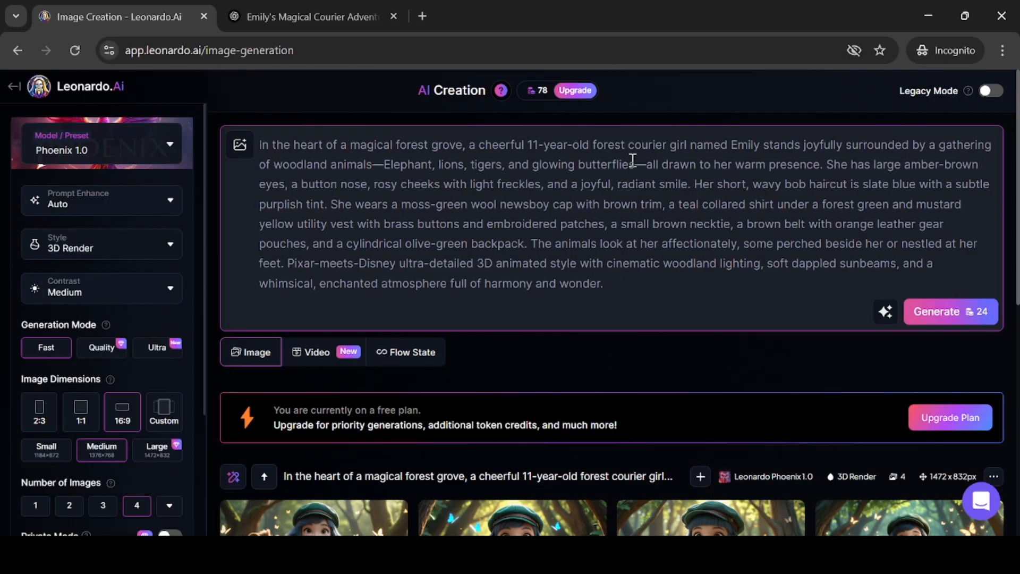
left_click(958, 312)
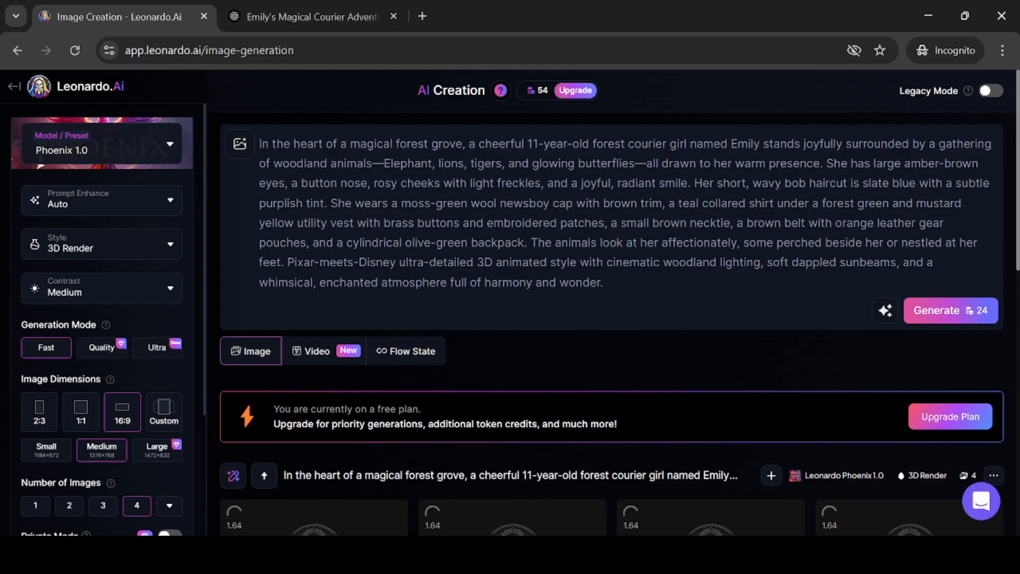
Open the new generated images one by one to inspect them, then close the viewer
left_click_drag(1017, 140, 1015, 187)
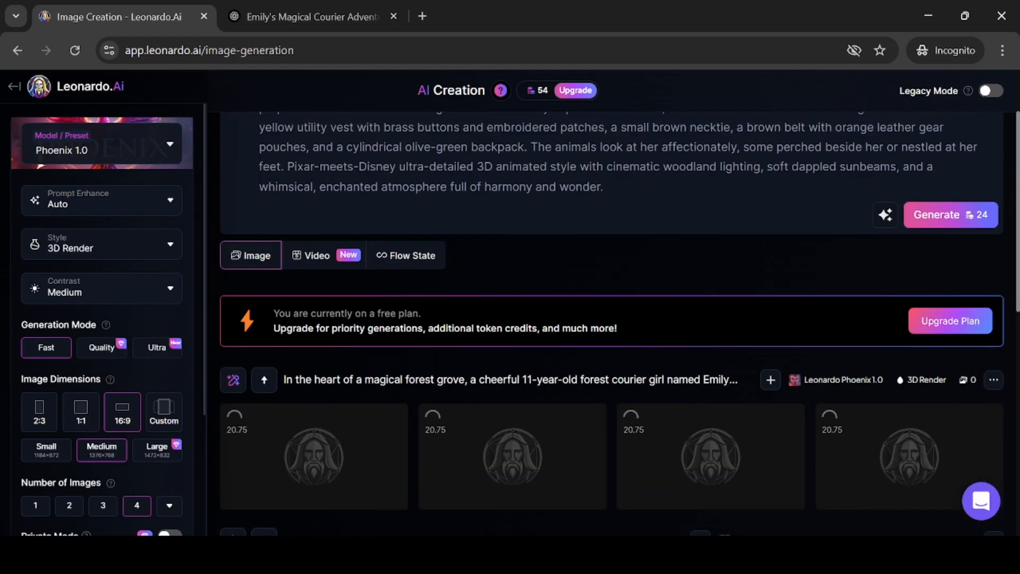
scroll(714, 365, "down", 1)
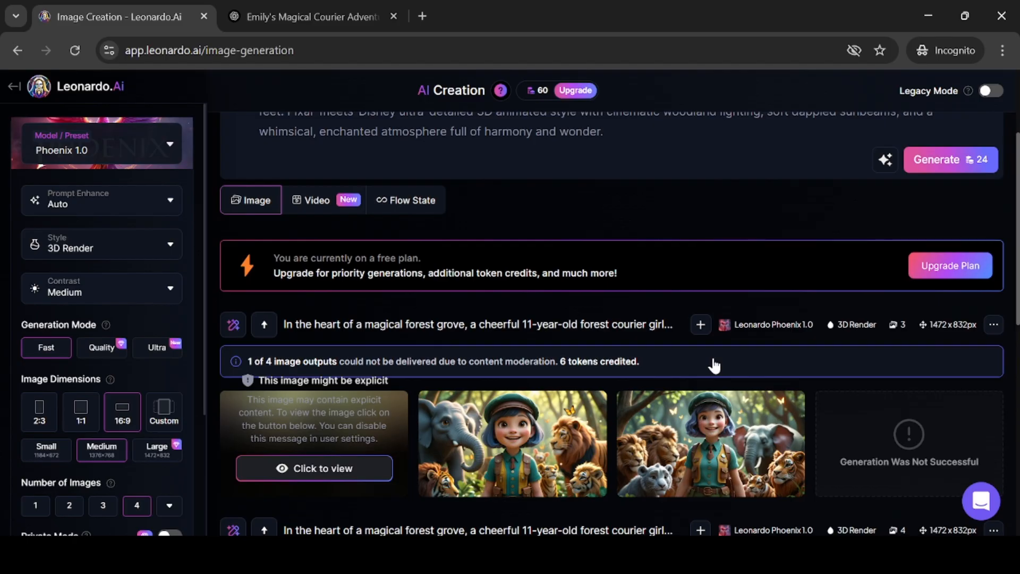
left_click(513, 444)
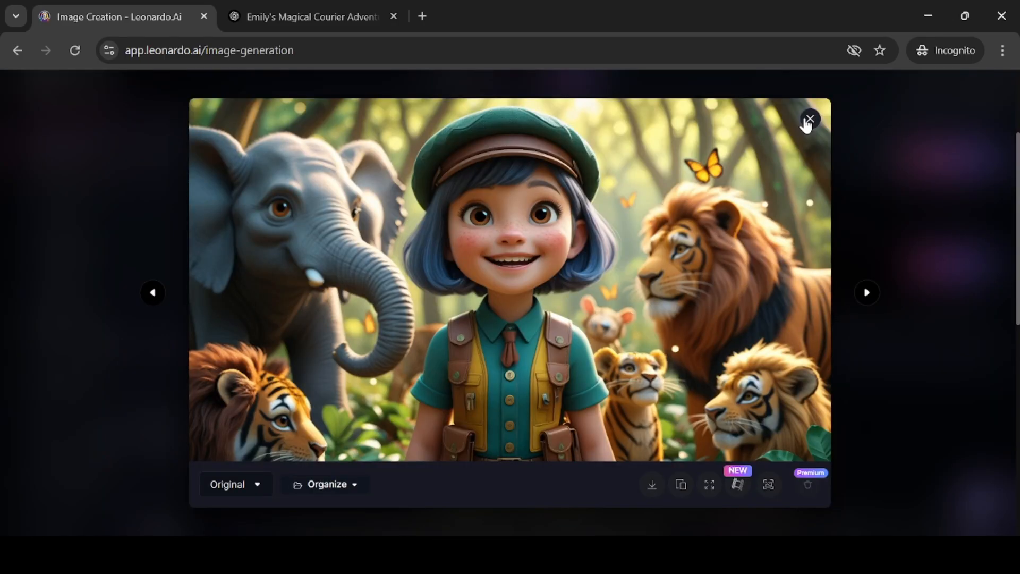
key("Right")
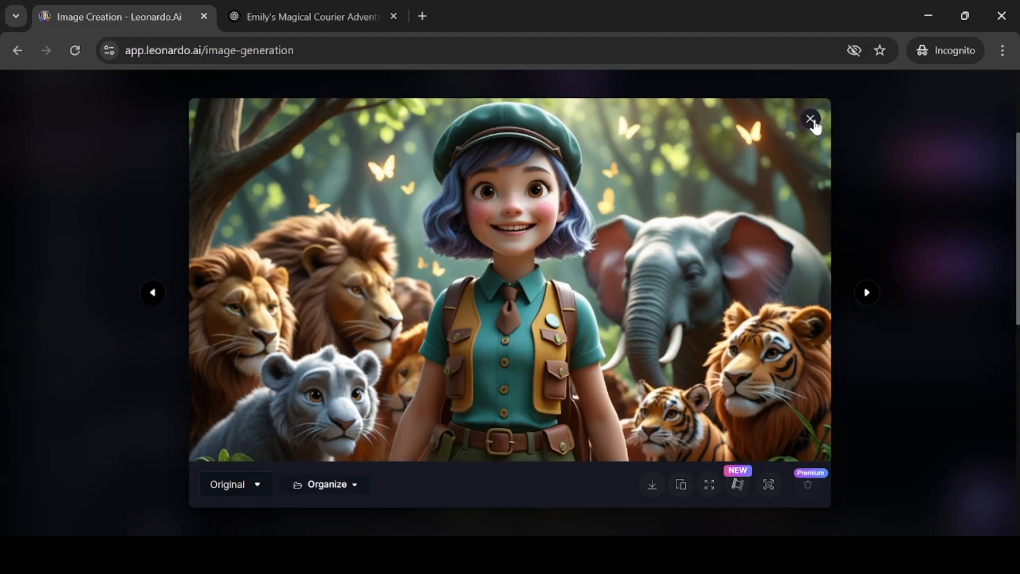
left_click(811, 120)
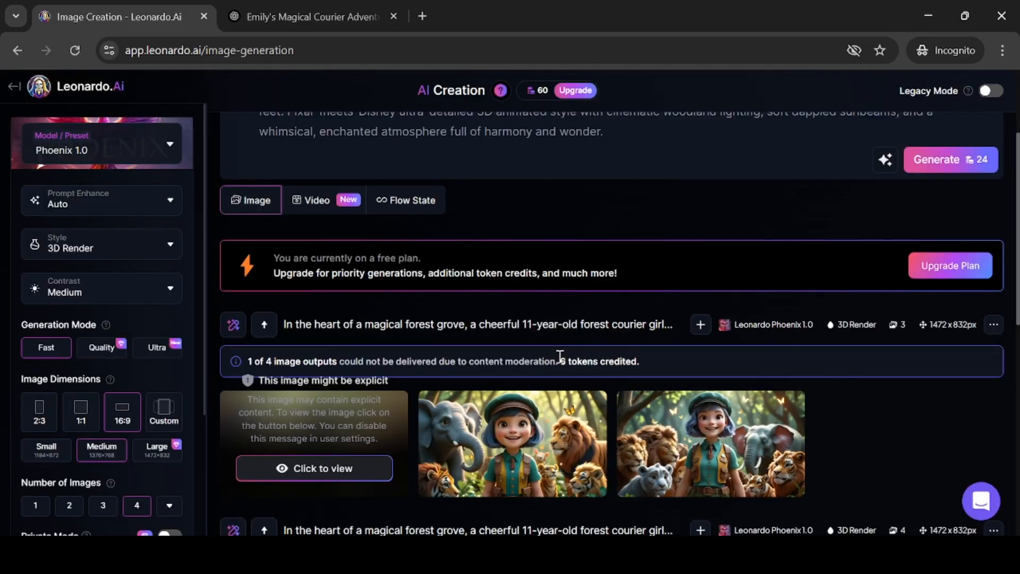